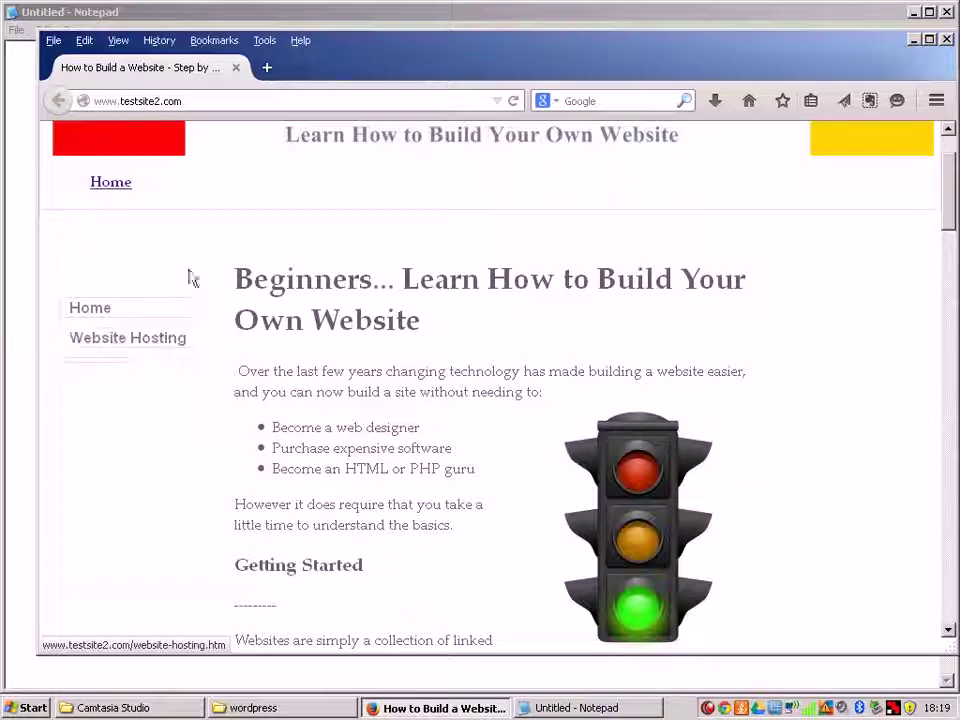
click(266, 67)
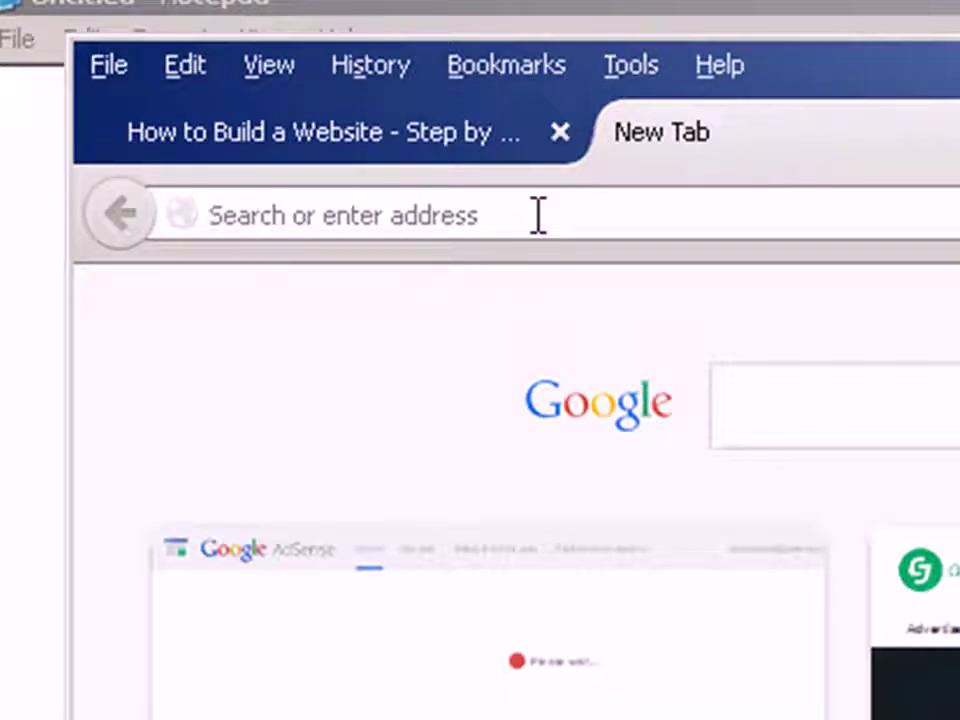
text(www.testsite2.com/wp-admin/)
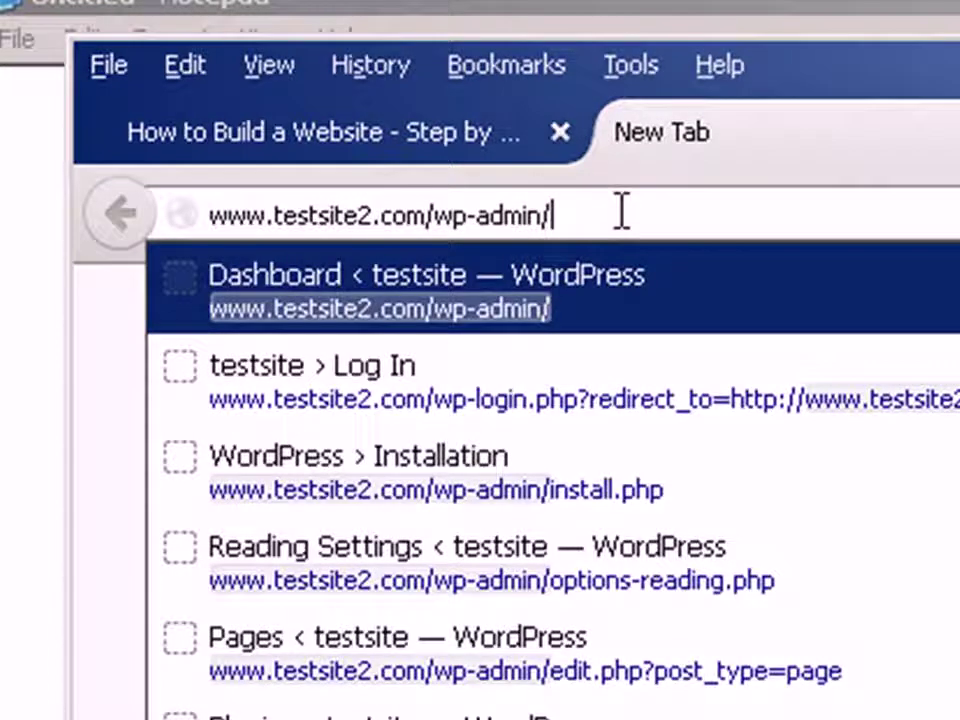
key(Return)
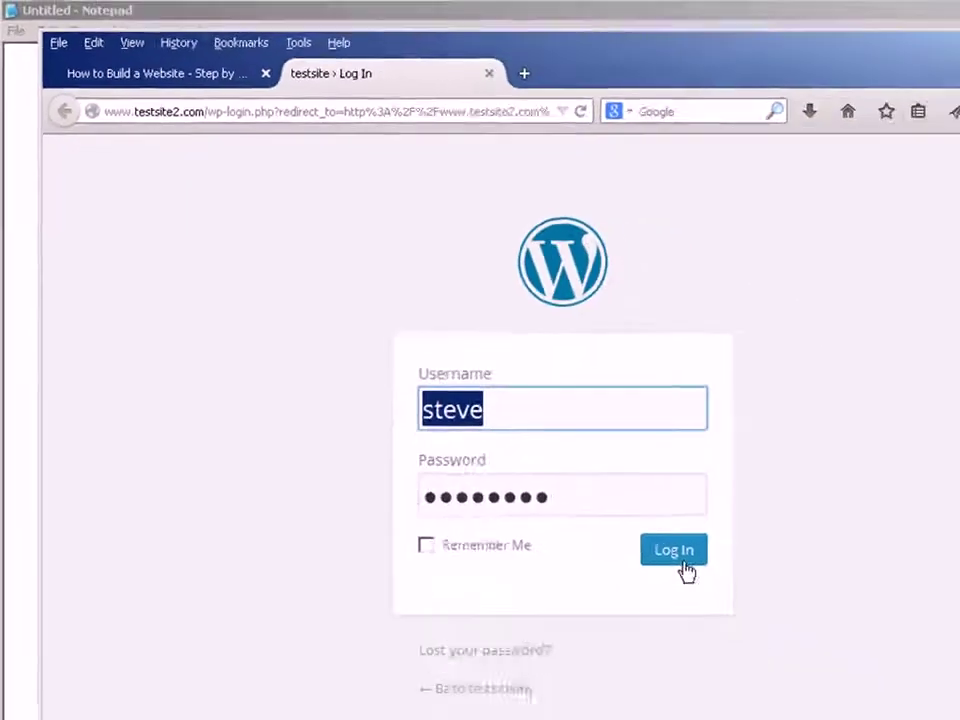
click(680, 558)
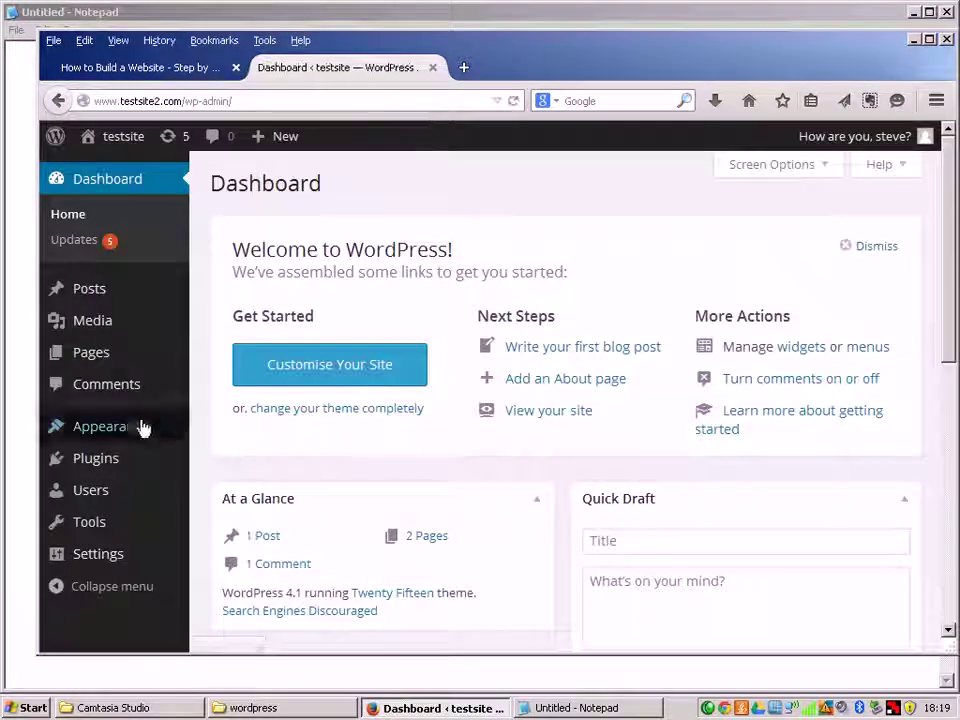
Create a new WordPress page titled "Website Hosting" and publish it
click(103, 358)
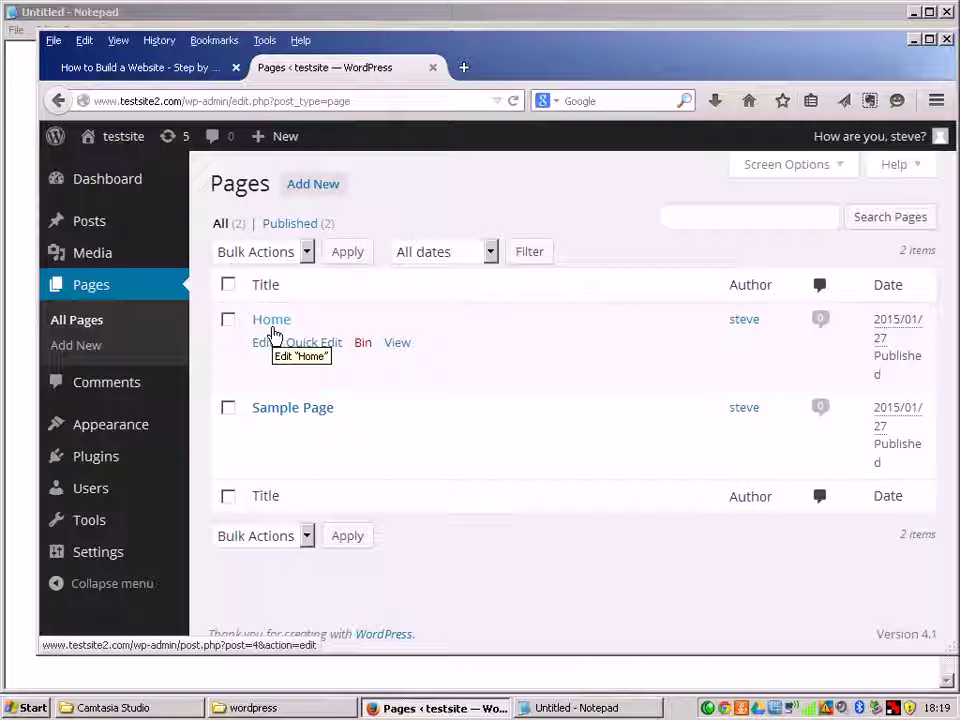
click(319, 194)
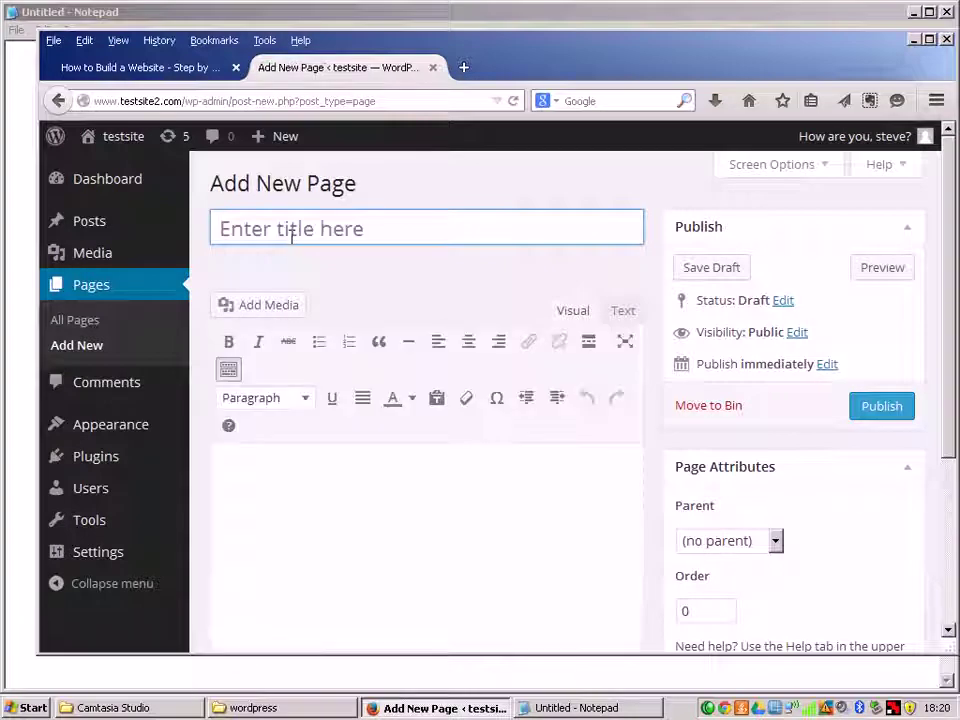
text(website Hosting)
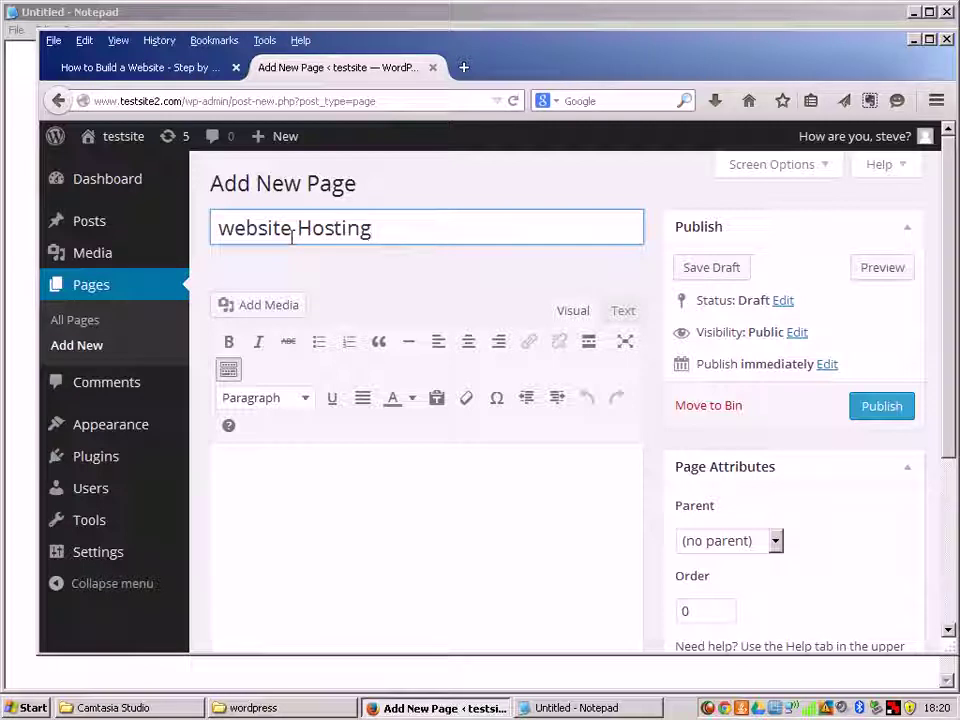
drag(238, 221, 226, 224)
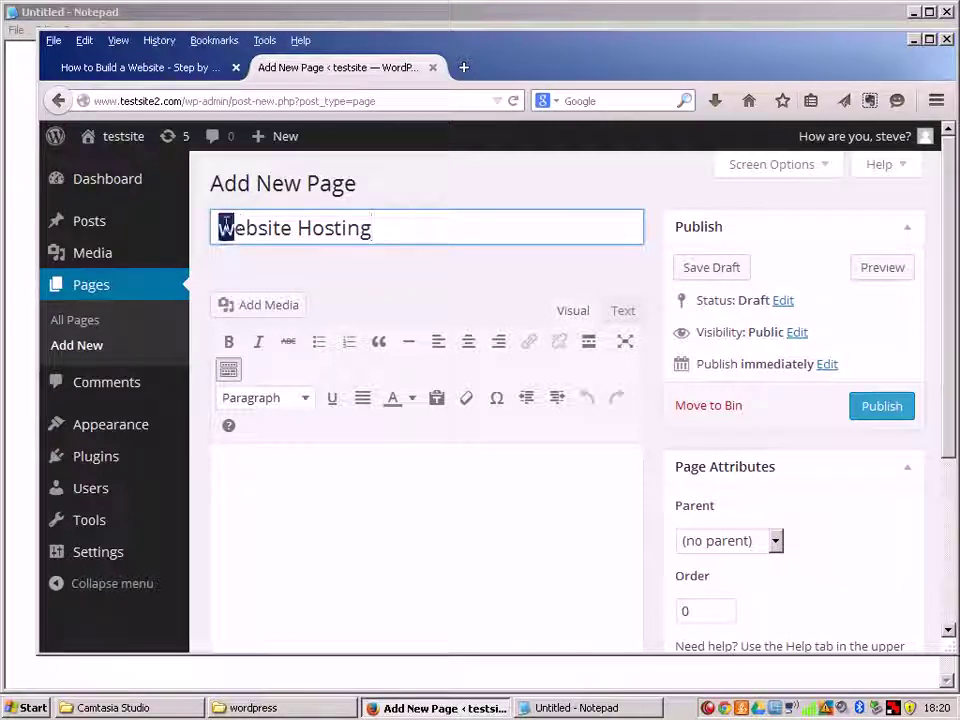
text(W)
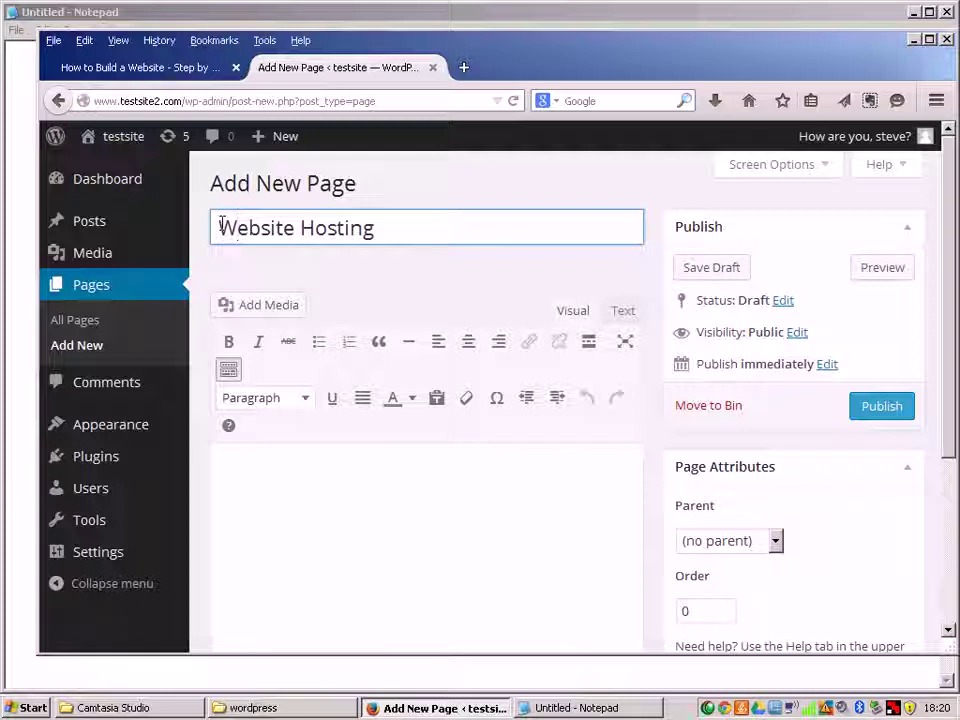
click(861, 407)
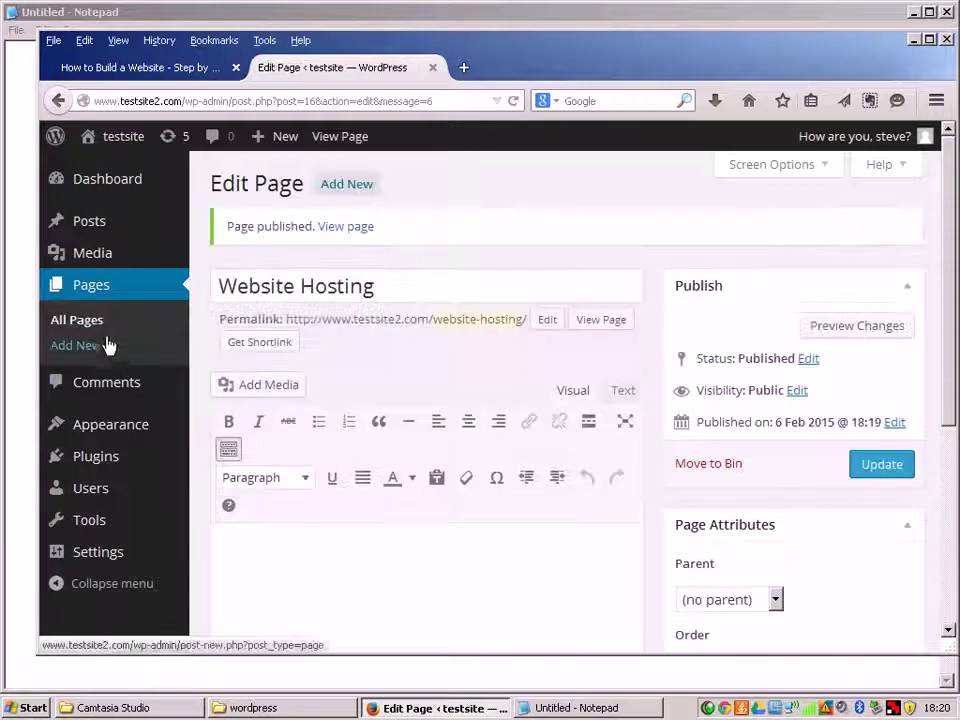
Open the Home page for editing and copy the original site's home page body, from the opening paragraph through the Featured Articles
click(93, 328)
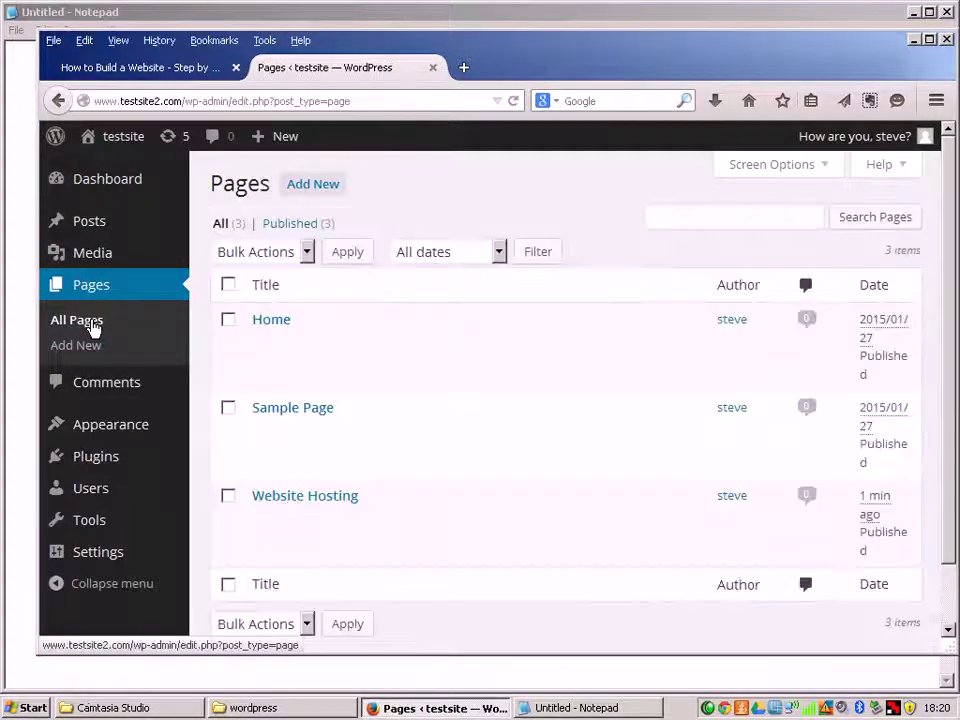
click(262, 343)
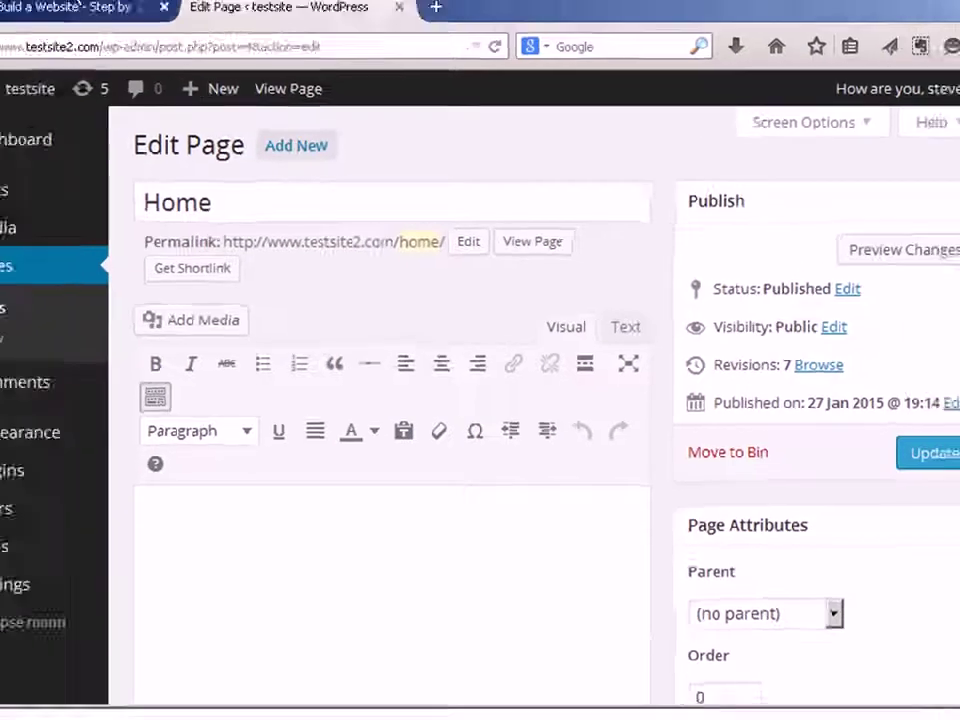
click(70, 7)
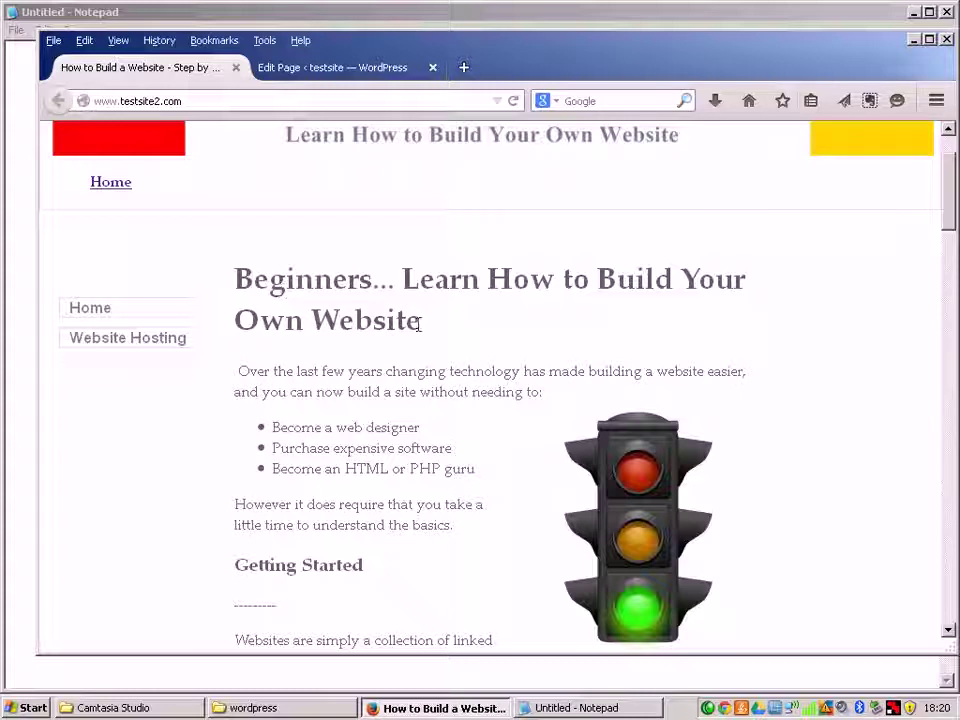
drag(240, 371, 447, 591)
scroll(262, 506, down, 8)
scroll(300, 564, down, 20)
scroll(326, 561, down, 5)
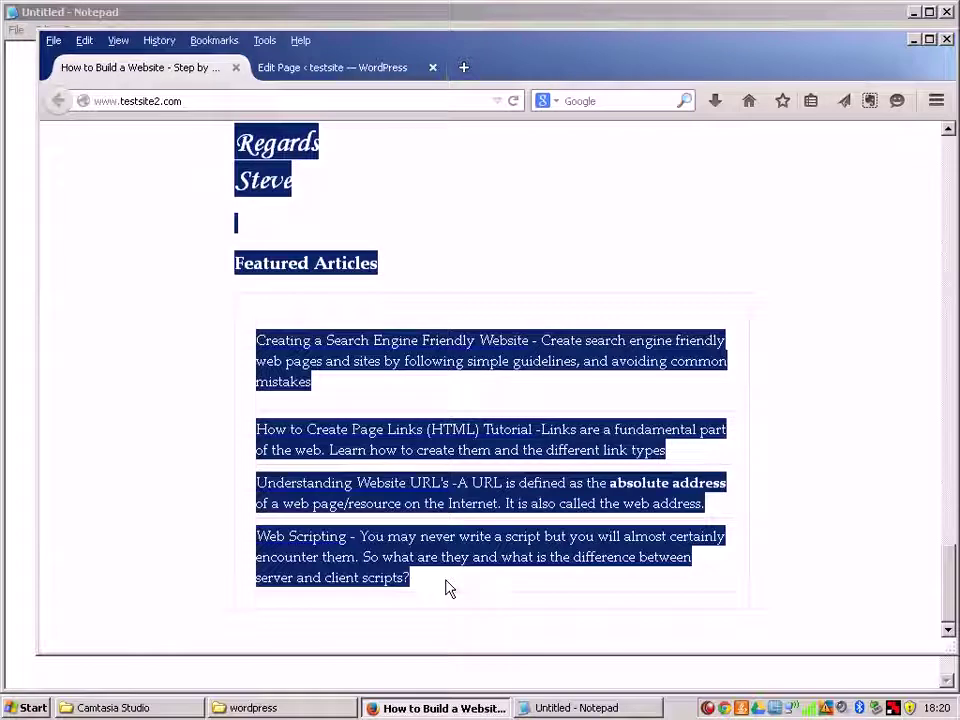
Paste the copied content into the body of the WordPress Home page, check it through, and update the page
click(349, 68)
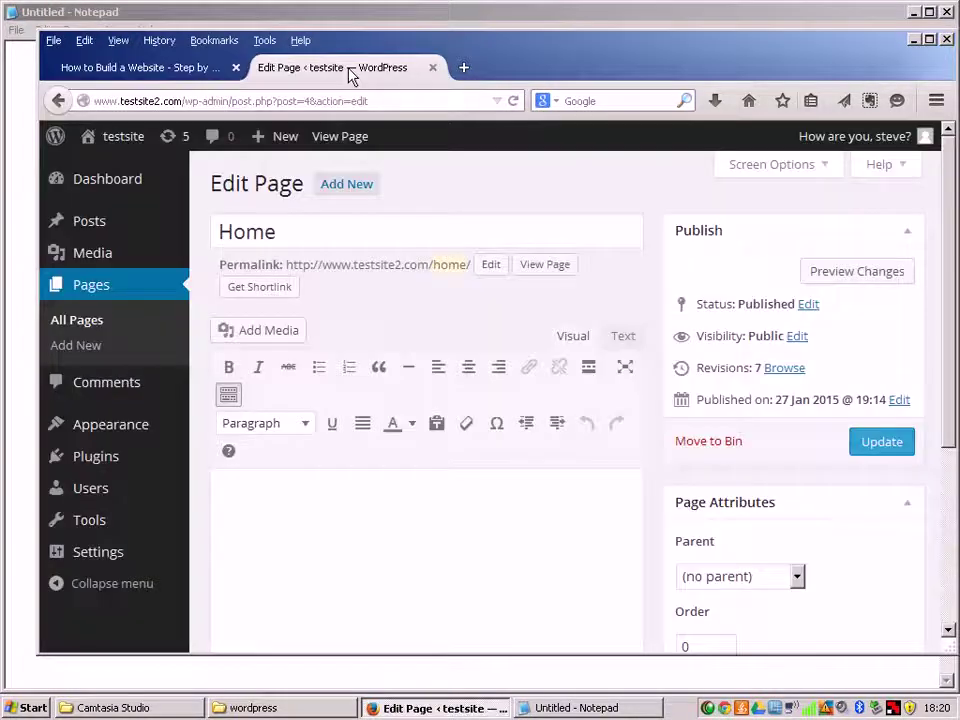
click(274, 498)
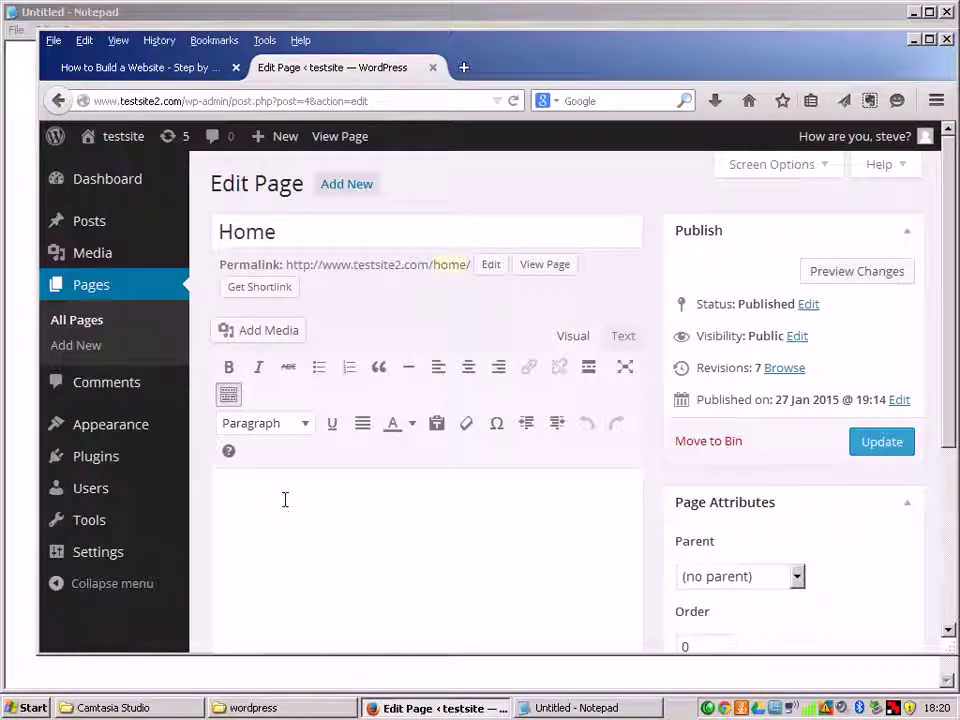
scroll(285, 499, down, 5)
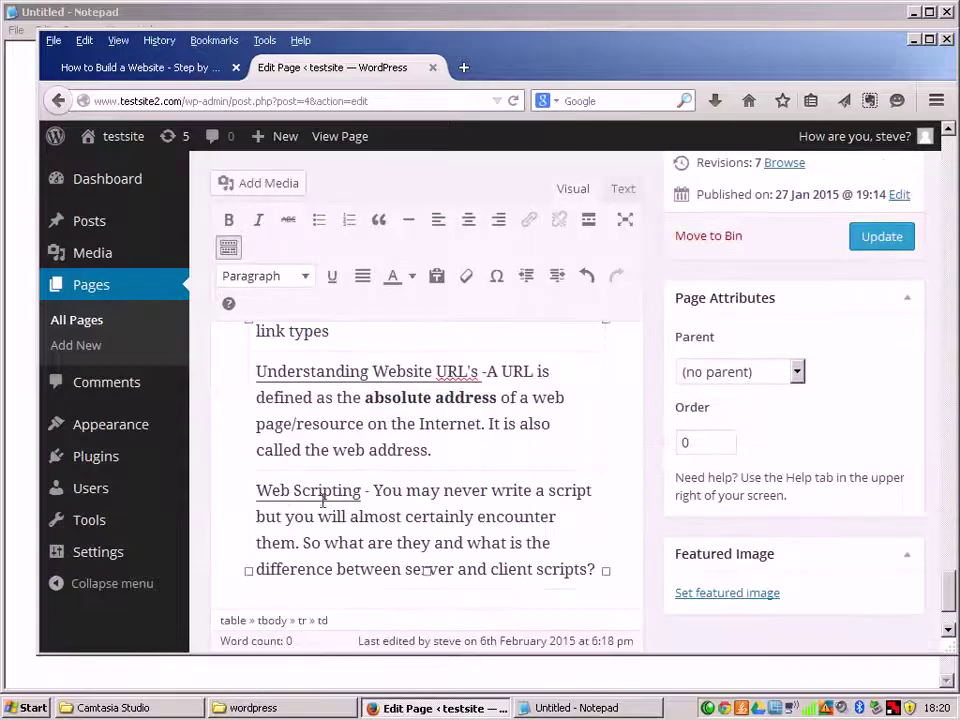
scroll(543, 499, up, 4)
scroll(540, 495, up, 10)
scroll(538, 480, down, 5)
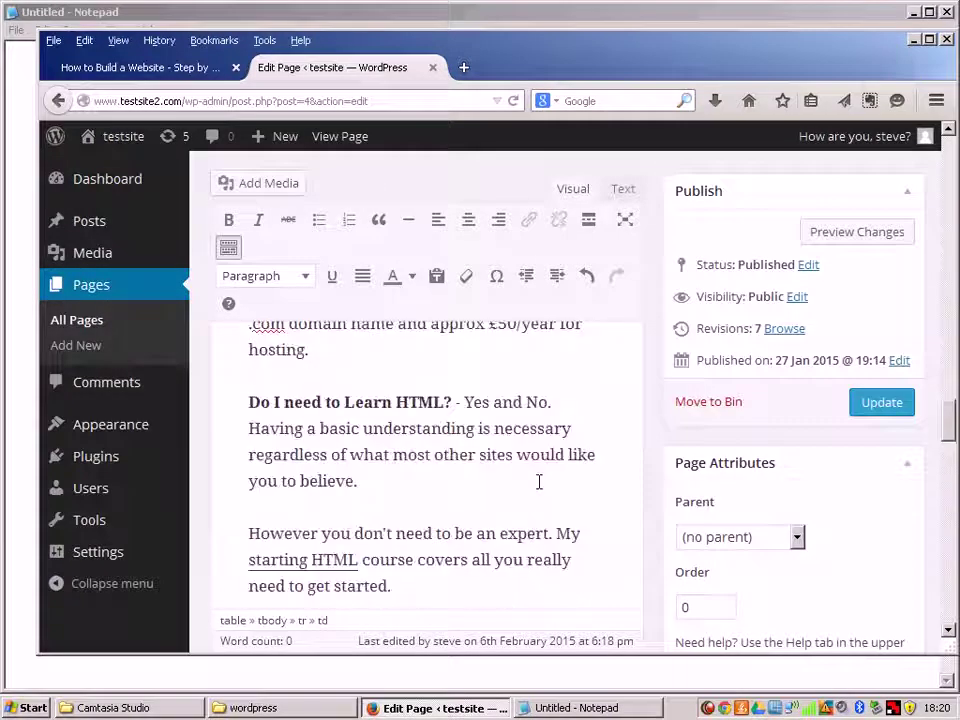
scroll(376, 452, up, 6)
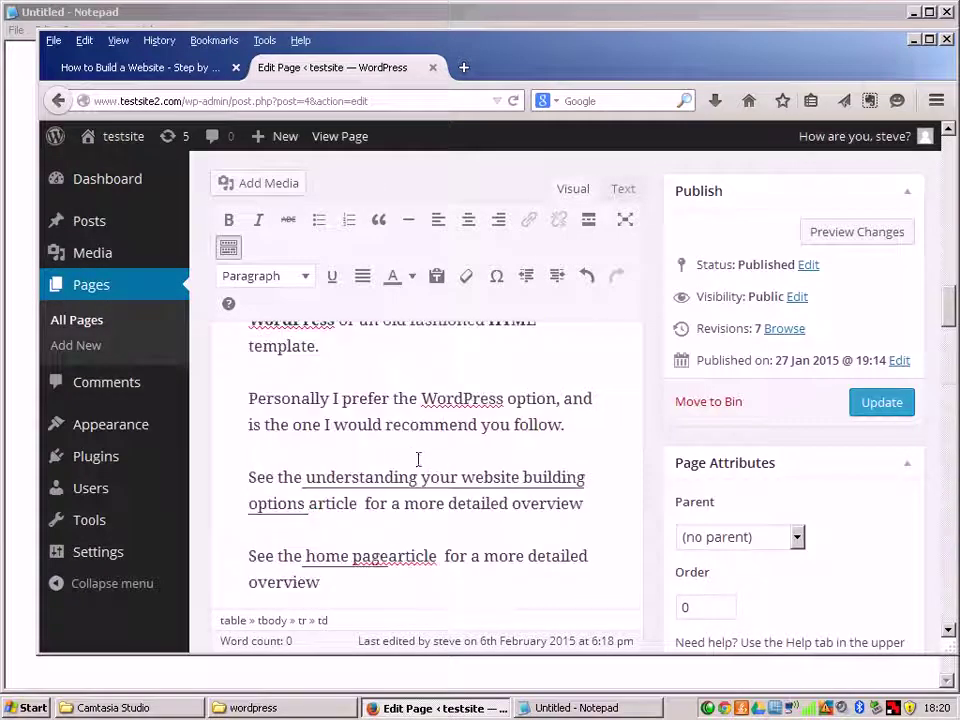
scroll(436, 456, up, 3)
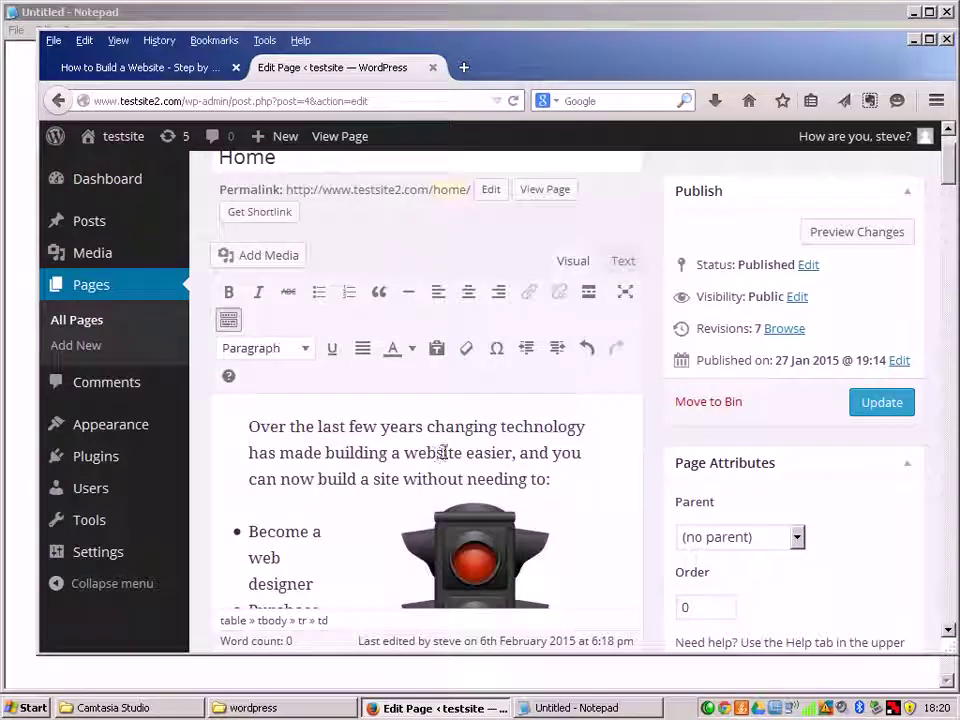
click(882, 405)
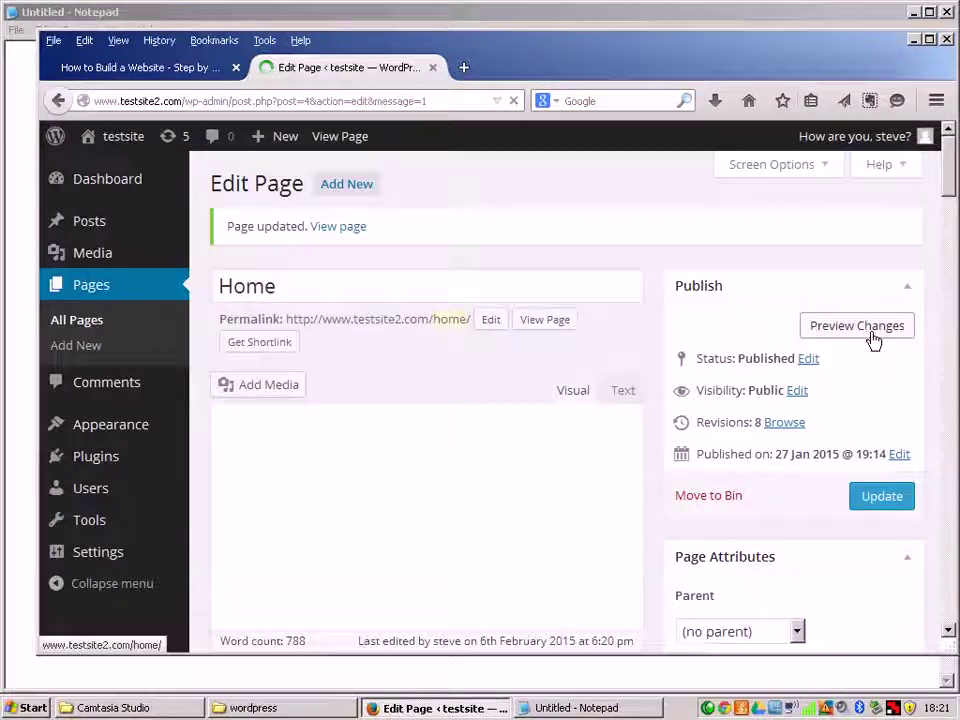
Preview the updated Home page and check its title, text and traffic light image
click(870, 328)
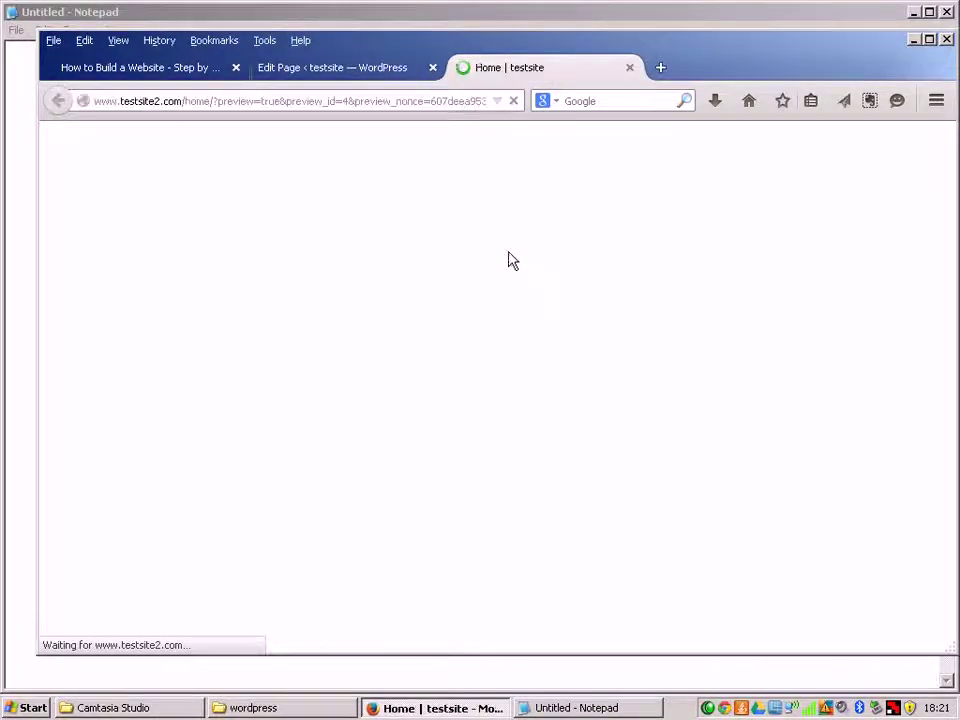
mouse_move(950, 175)
mouse_down()
mouse_move(950, 225)
mouse_move(949, 178)
mouse_up()
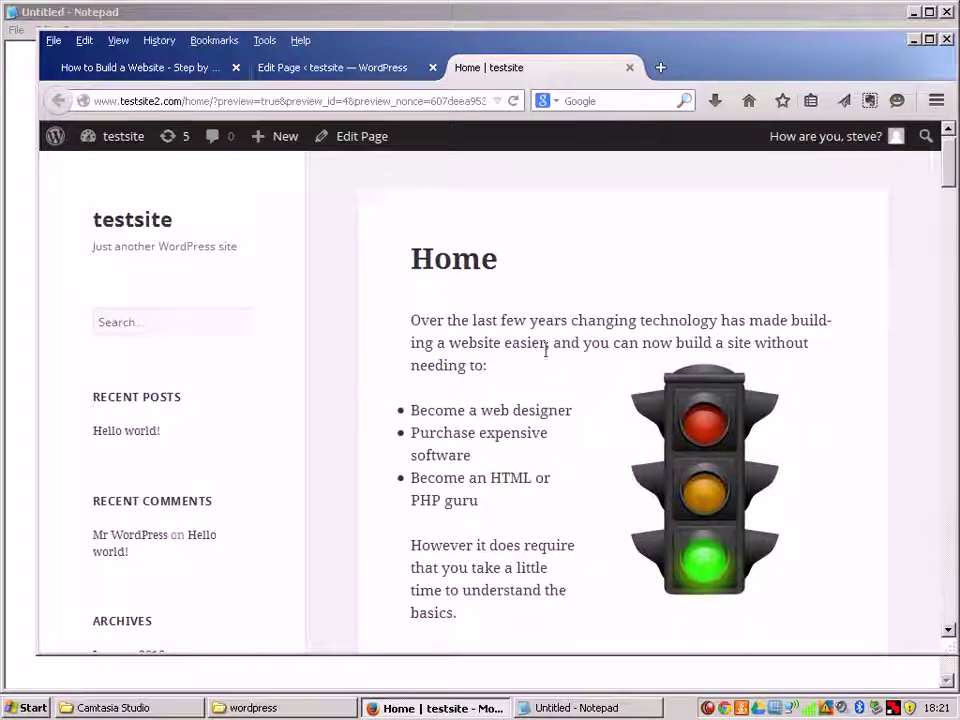
scroll(236, 444, up, 1)
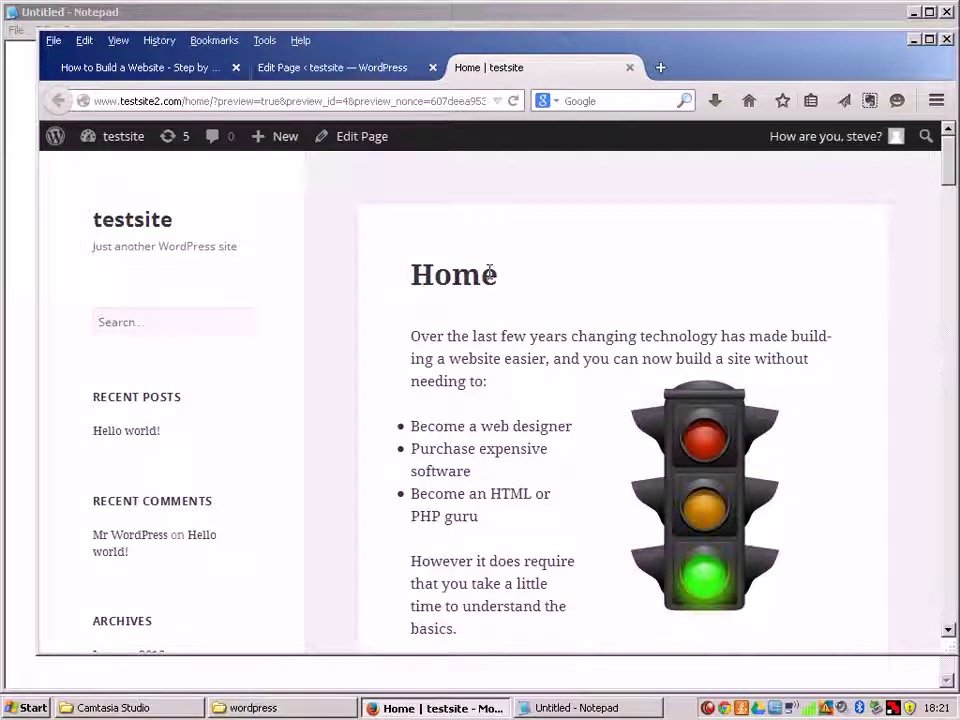
Replace the Home page's title with the original site's heading "Beginners... Learn How to Build Your Own Website" and update the page
click(336, 72)
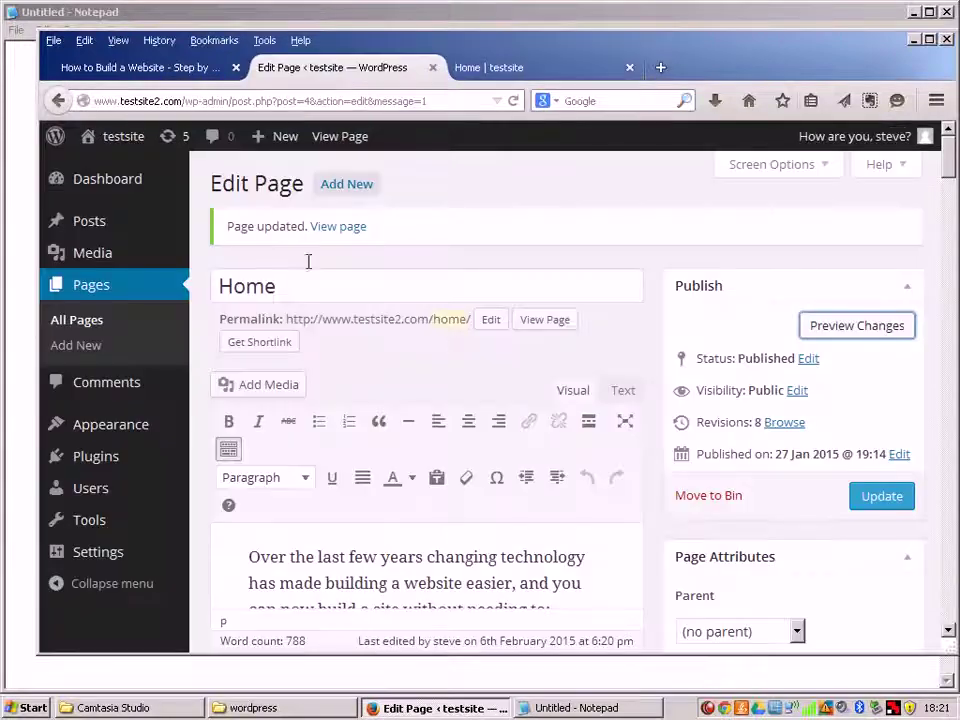
click(148, 72)
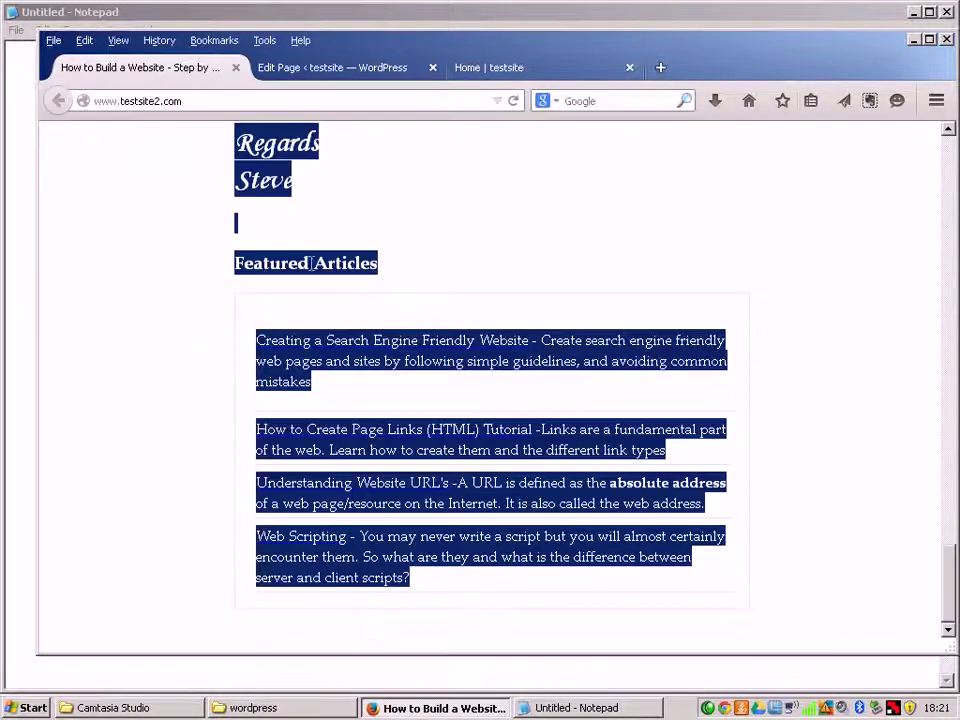
drag(951, 607, 946, 150)
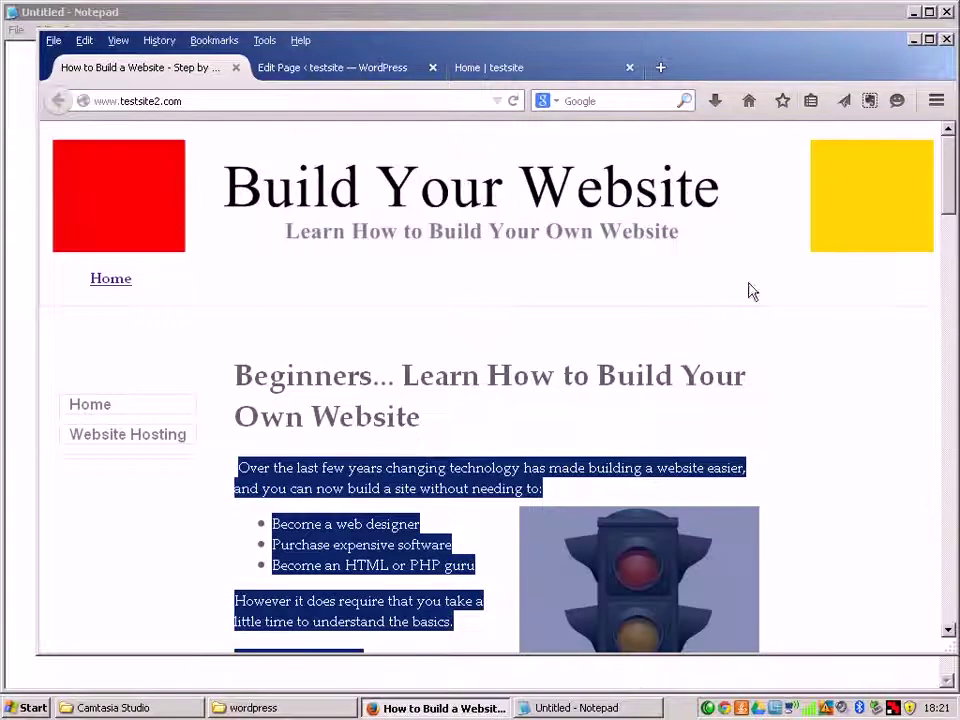
drag(431, 424, 238, 385)
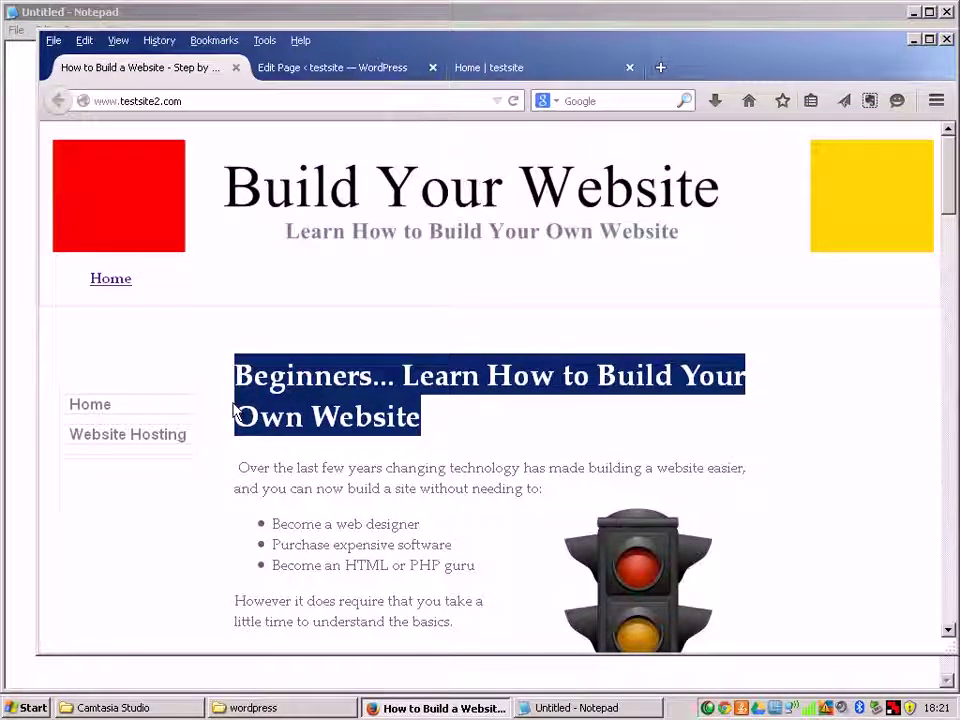
click(378, 68)
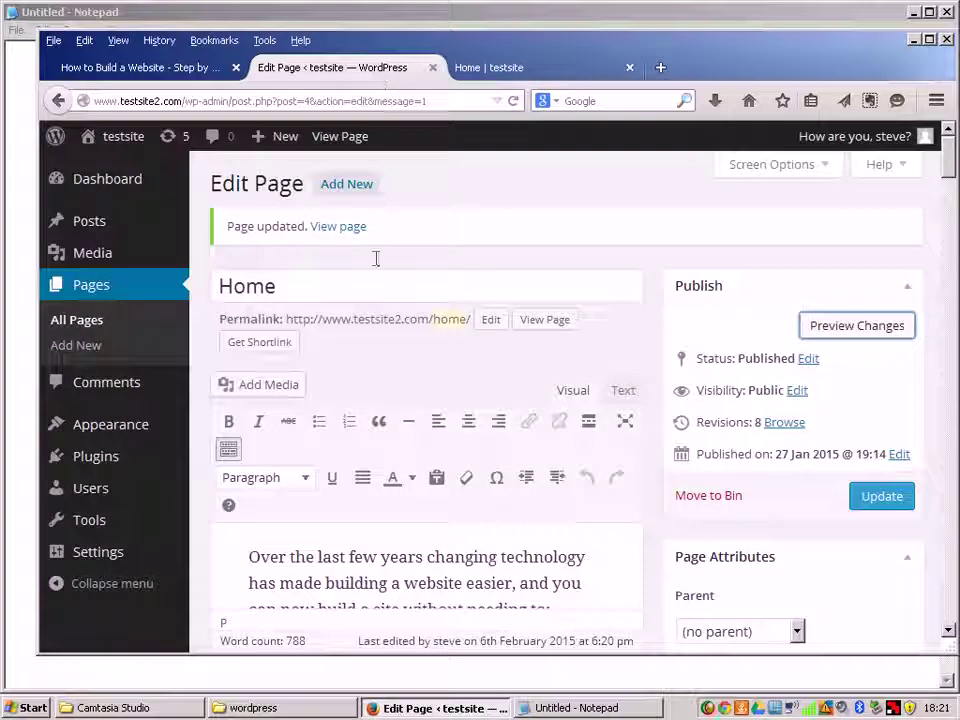
drag(280, 287, 216, 287)
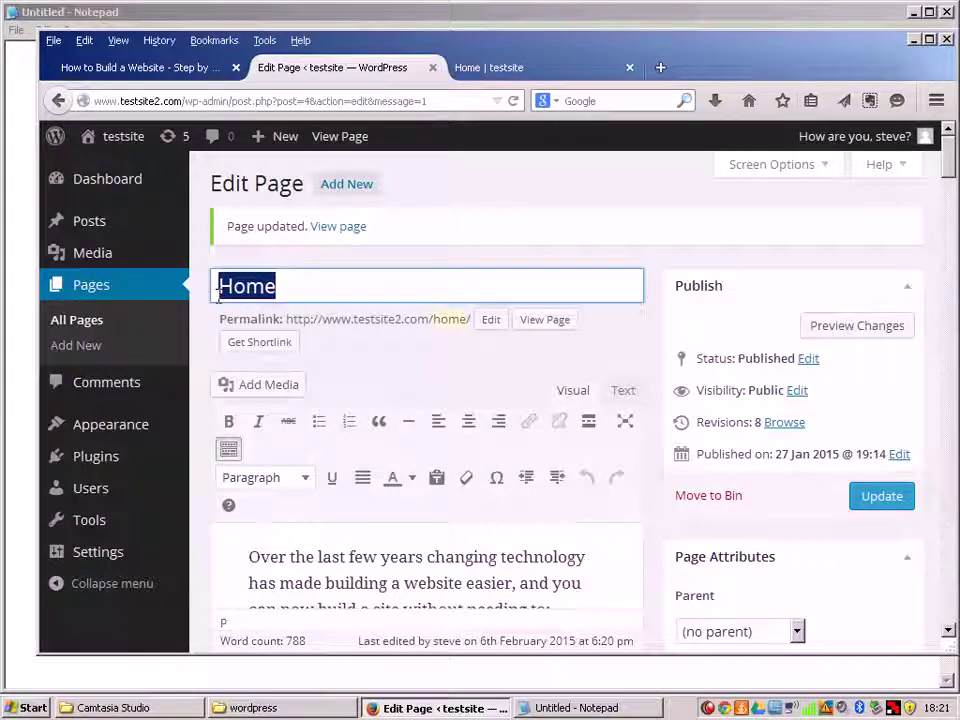
key(ctrl+v)
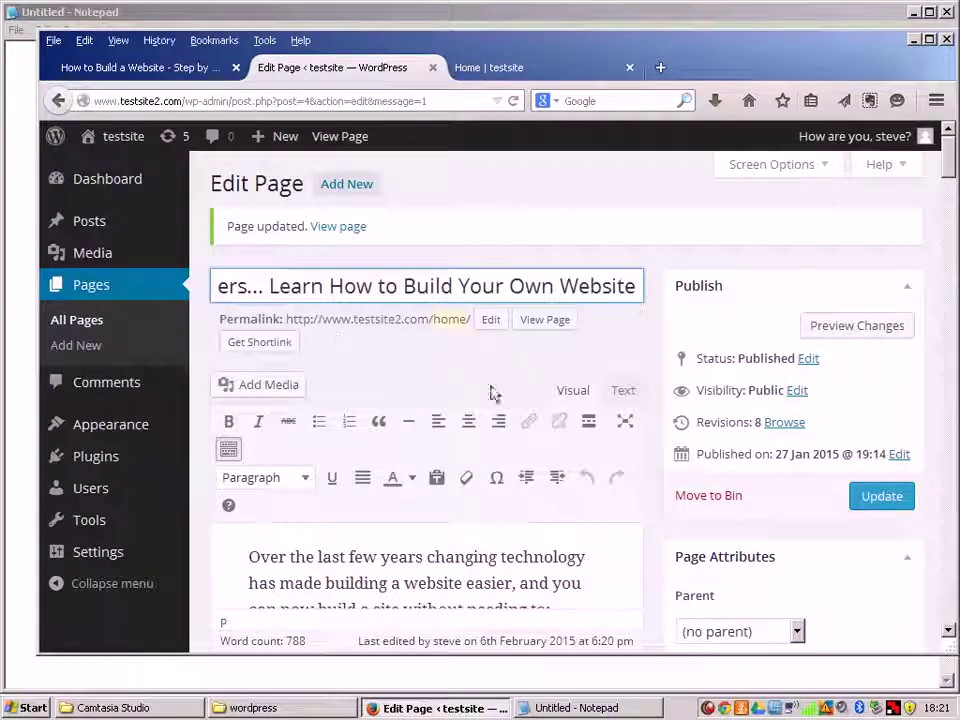
click(876, 497)
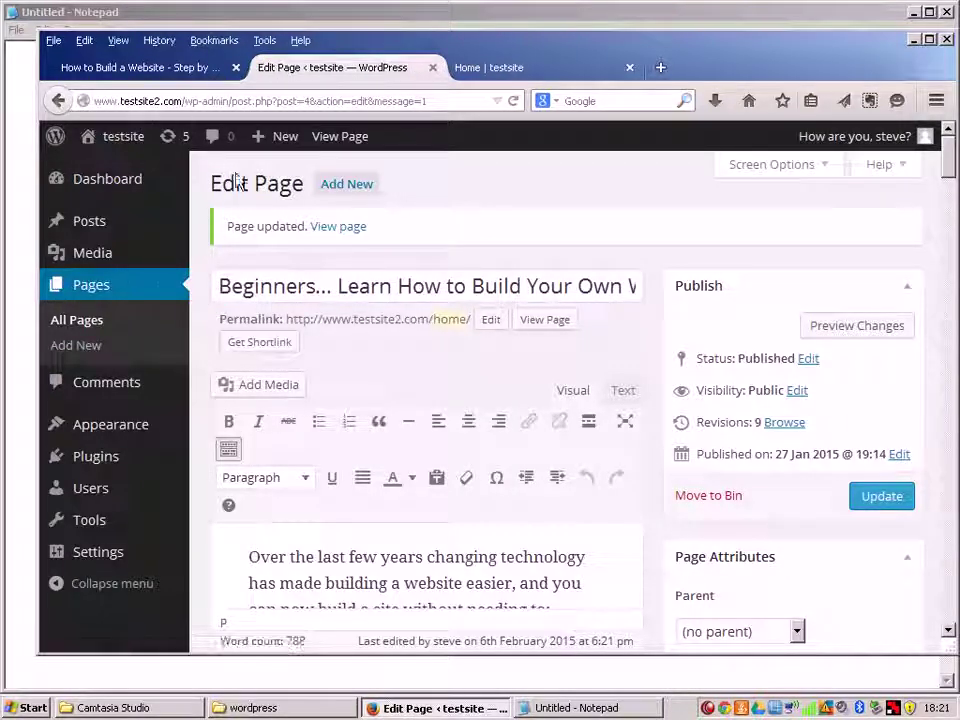
Open the Website Hosting page for editing and copy the original site's hosting page body, from the opening paragraph through "Related Articles and Resources"
click(90, 324)
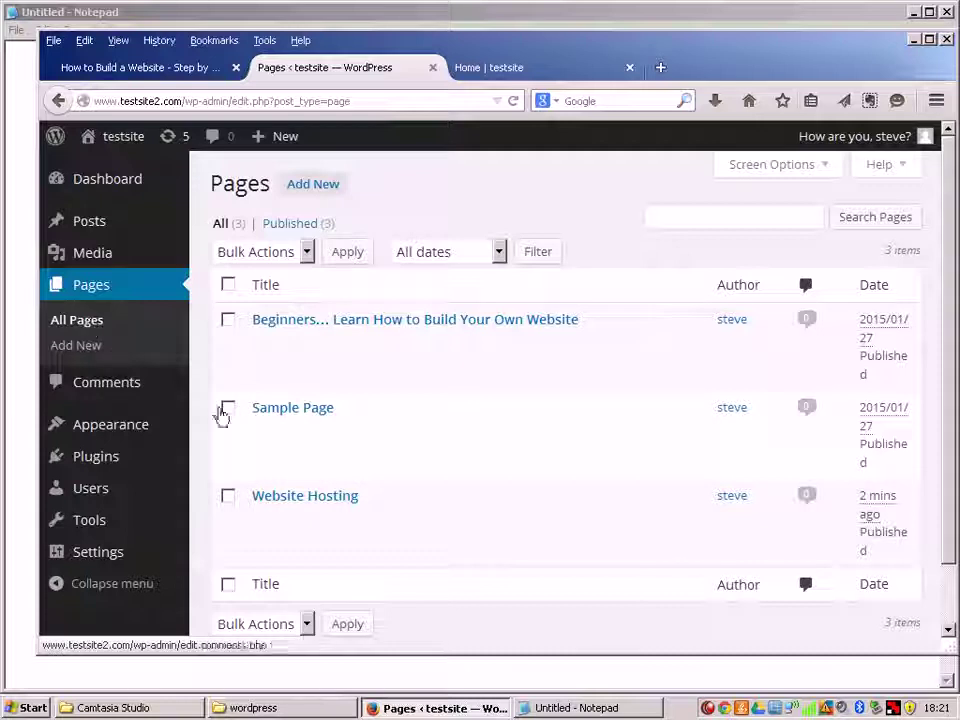
click(262, 520)
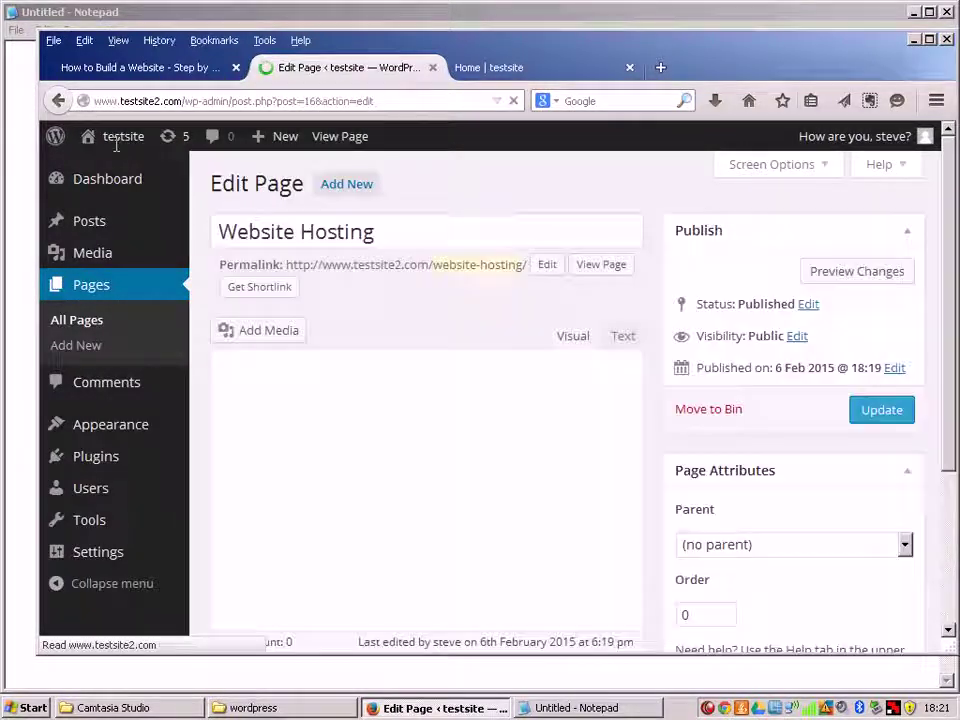
click(110, 67)
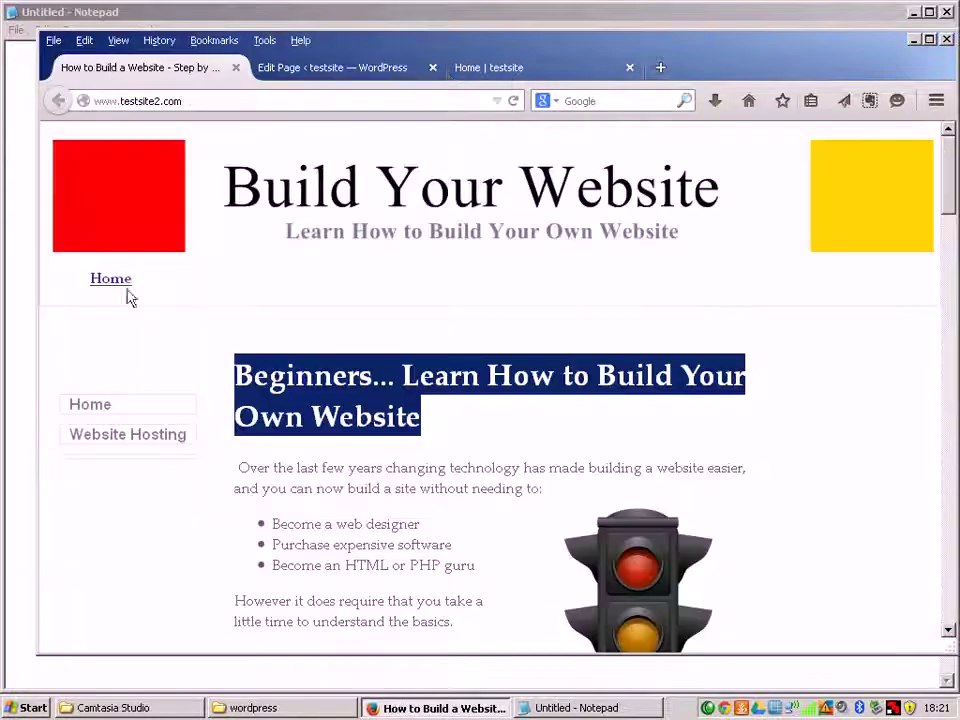
click(170, 447)
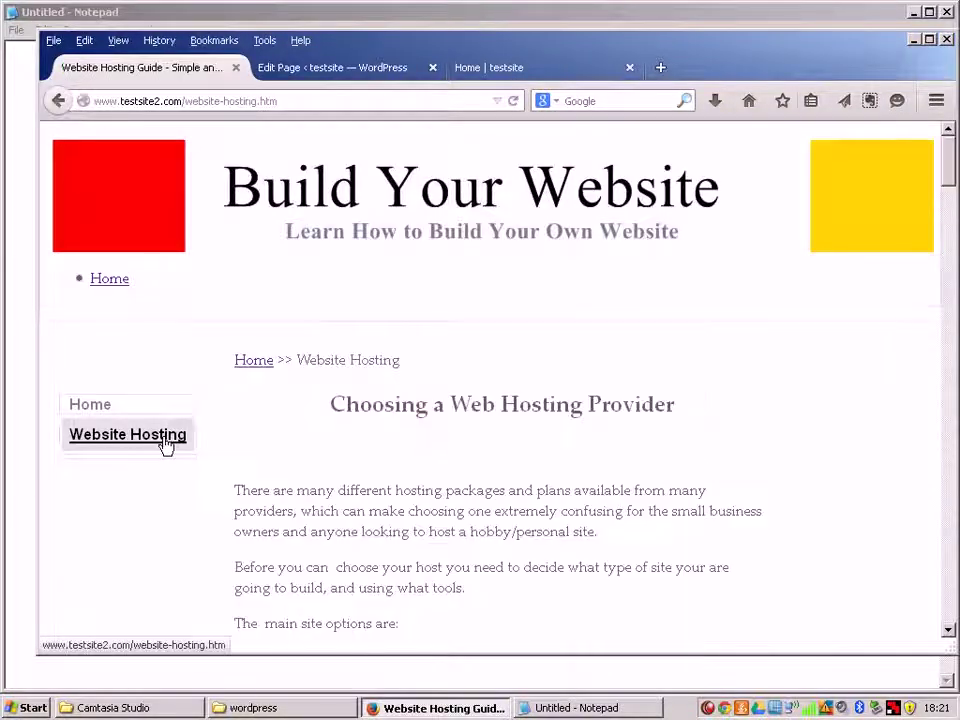
scroll(218, 362, down, 3)
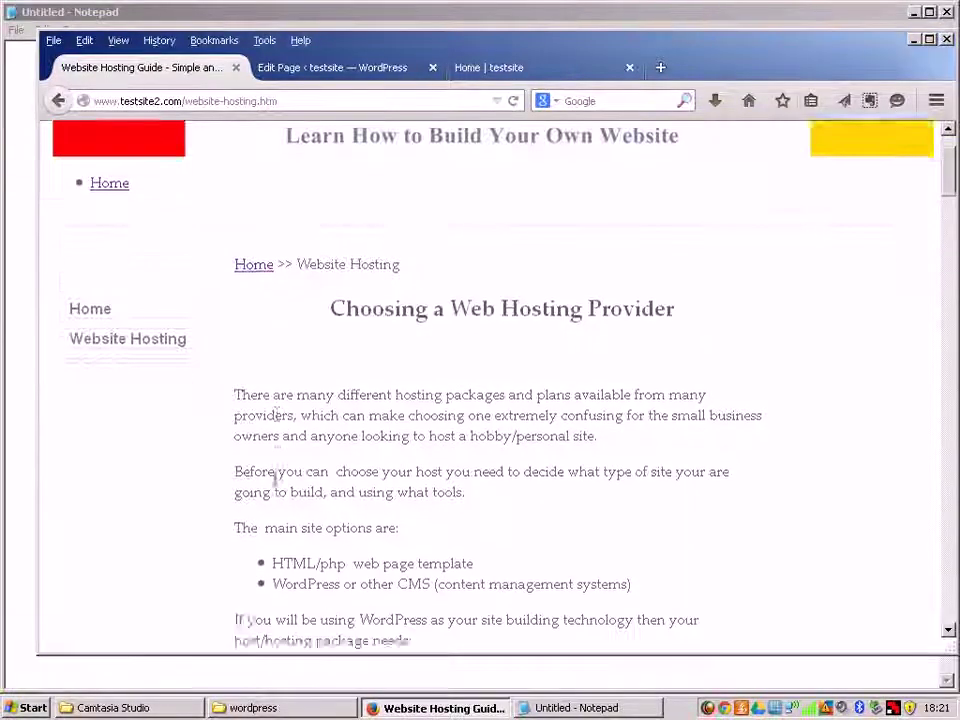
drag(236, 330, 473, 598)
scroll(317, 551, down, 8)
scroll(320, 563, down, 15)
scroll(323, 574, down, 13)
scroll(330, 572, down, 18)
scroll(336, 568, down, 12)
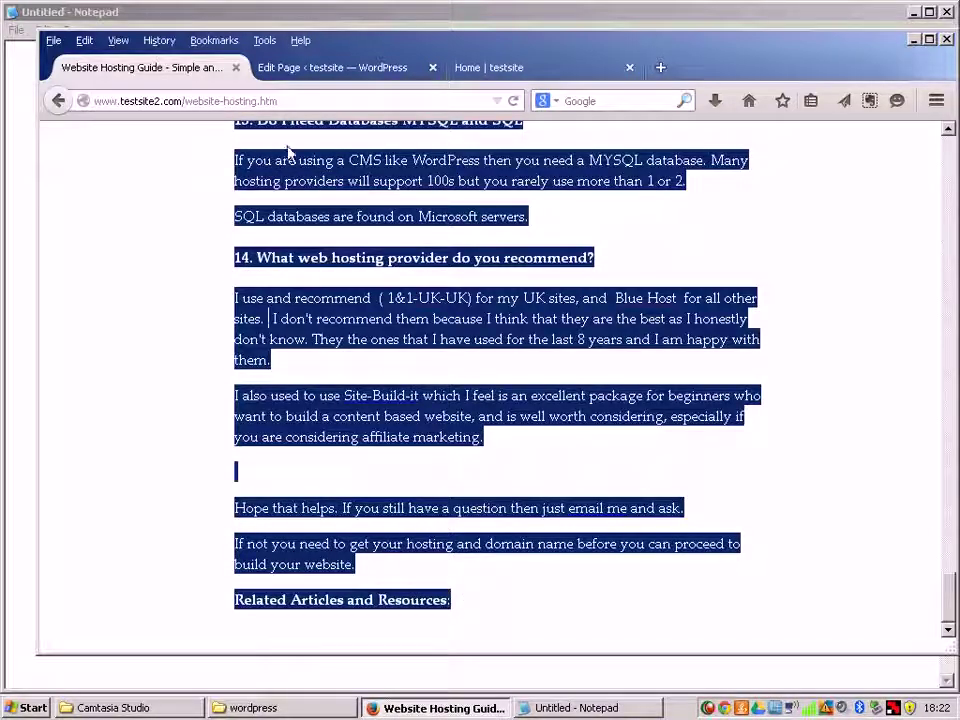
Paste the copied content into the body of the WordPress Website Hosting page and update the page
click(300, 70)
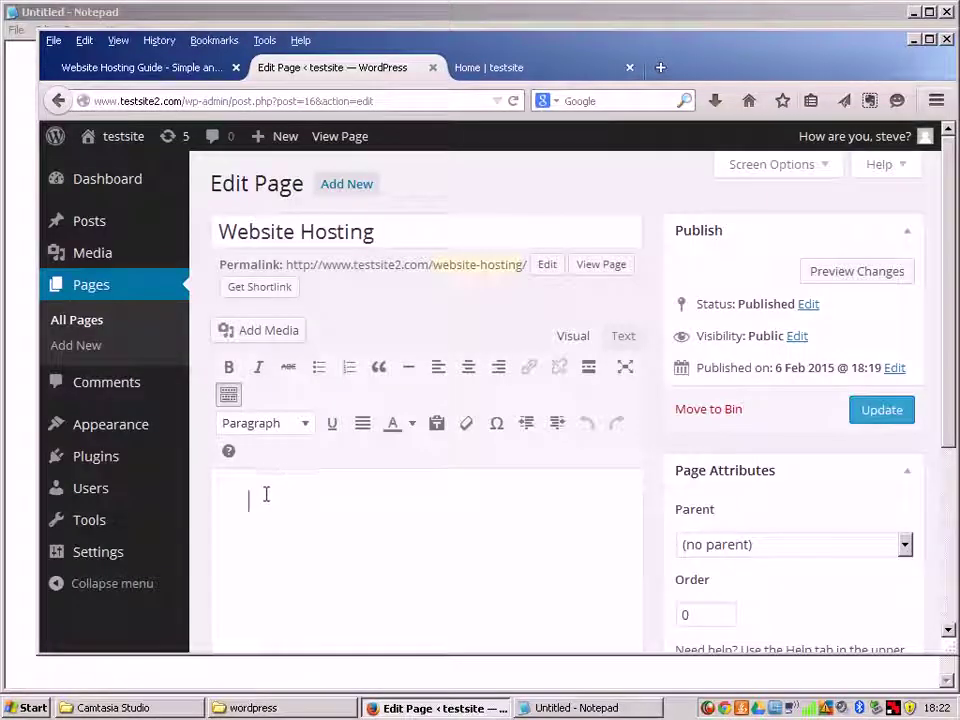
key(ctrl+v)
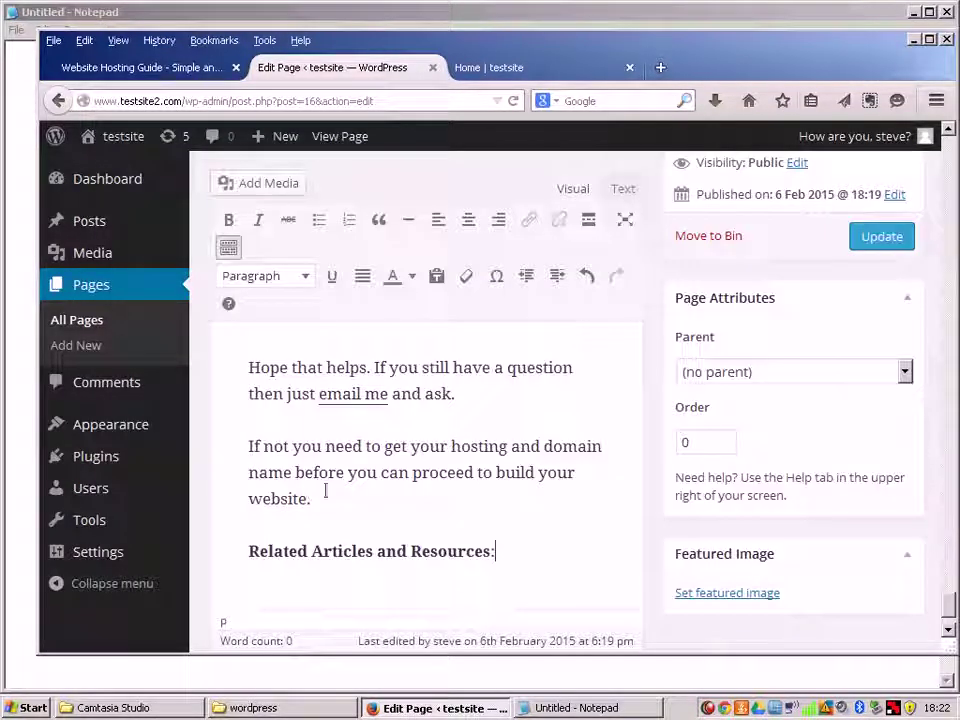
click(880, 237)
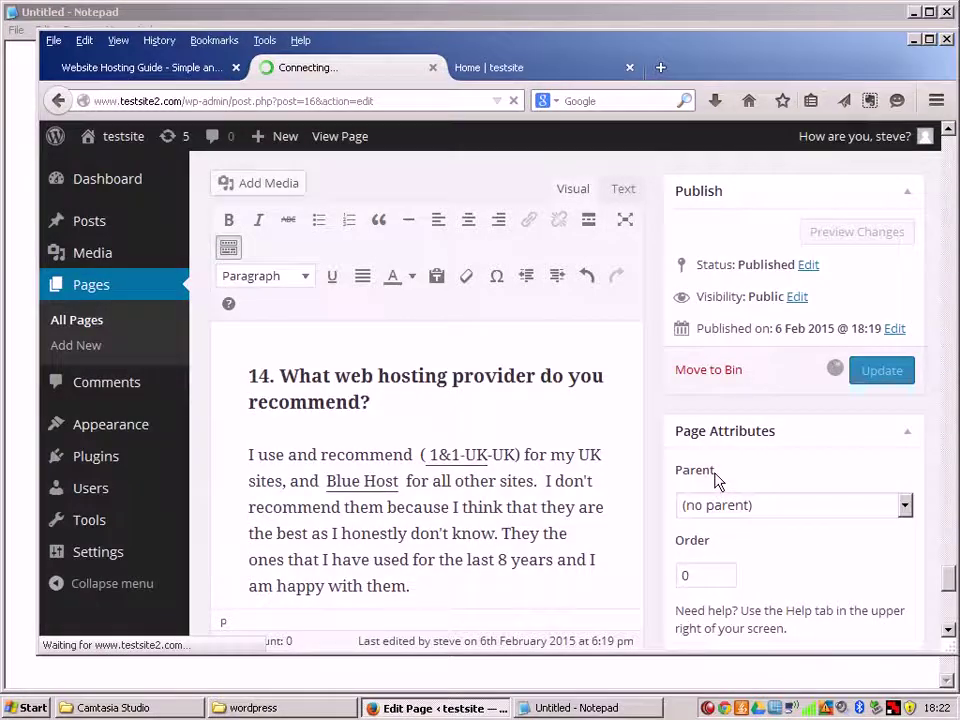
scroll(717, 485, up, 6)
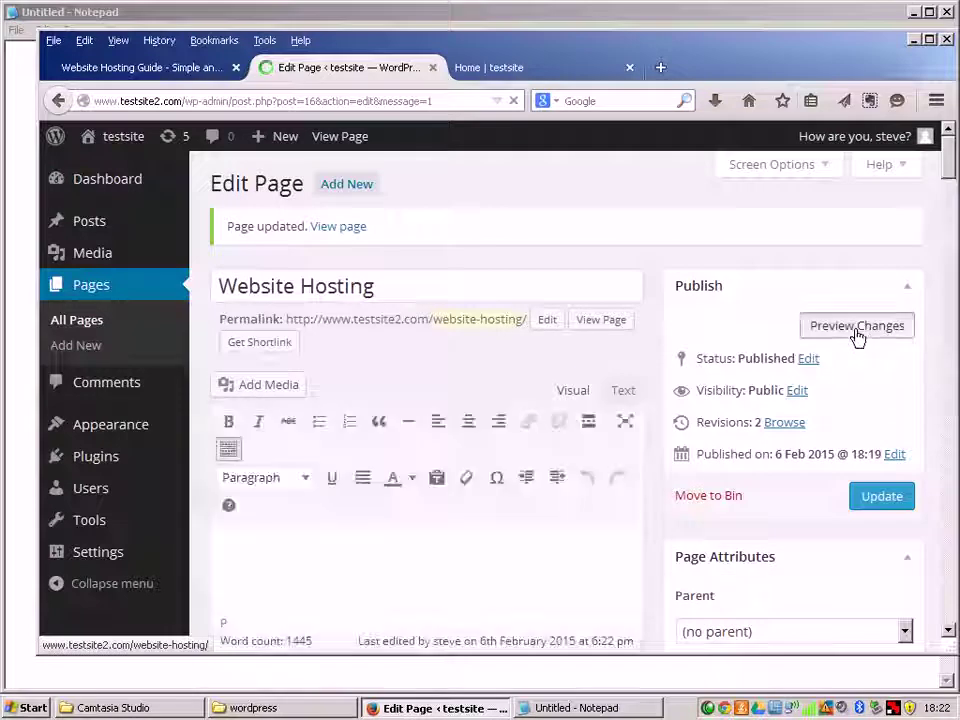
Preview the updated Website Hosting page and check its text, lists and headings
click(857, 330)
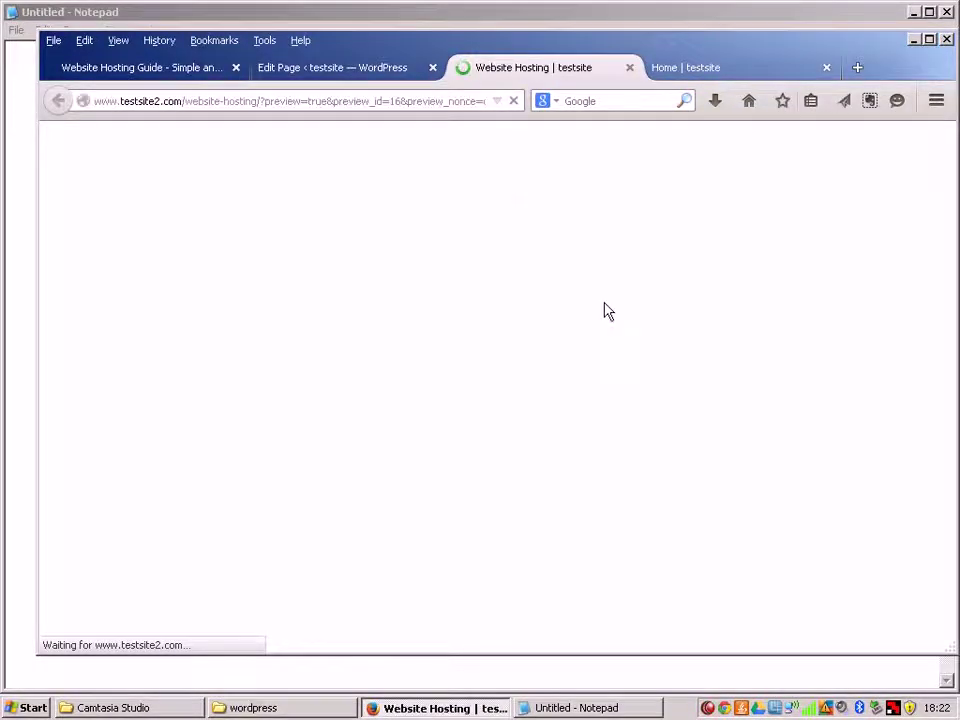
scroll(700, 368, down, 15)
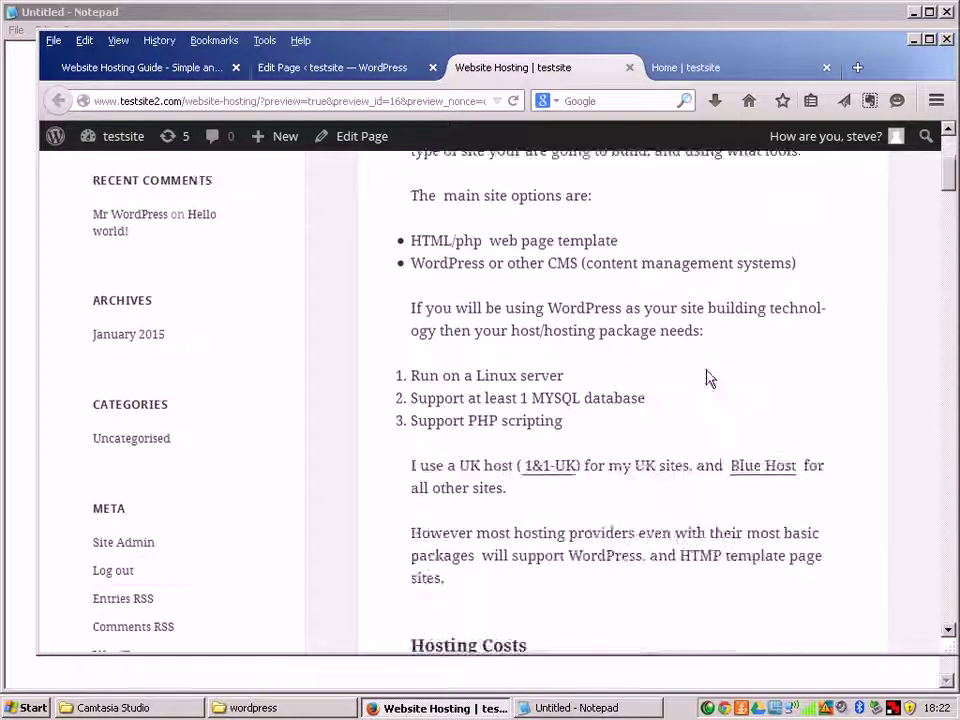
scroll(709, 379, down, 10)
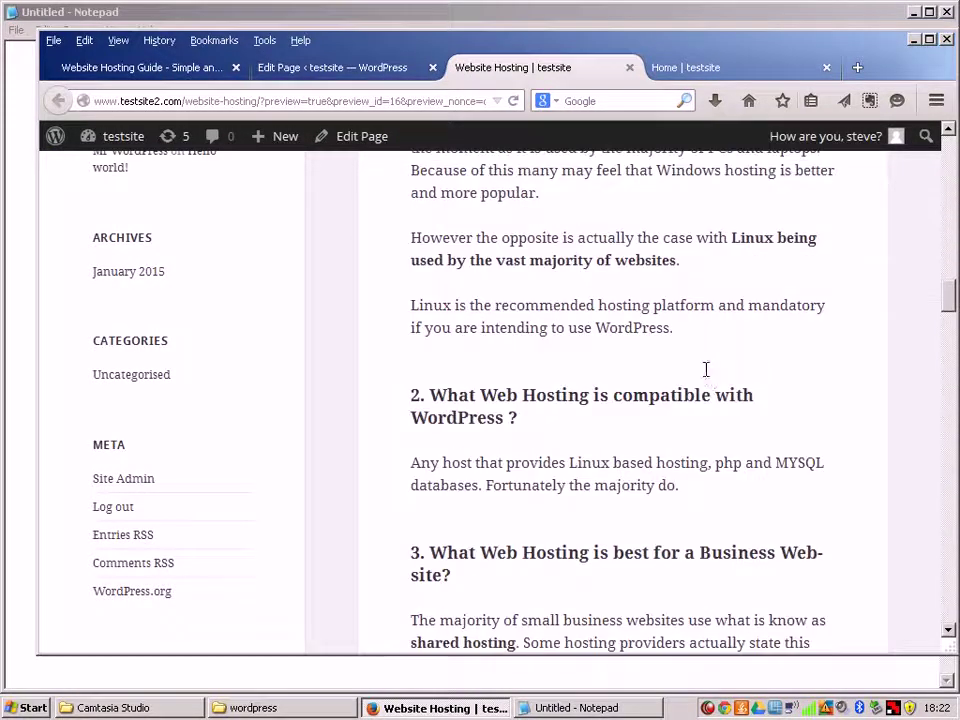
scroll(706, 377, up, 10)
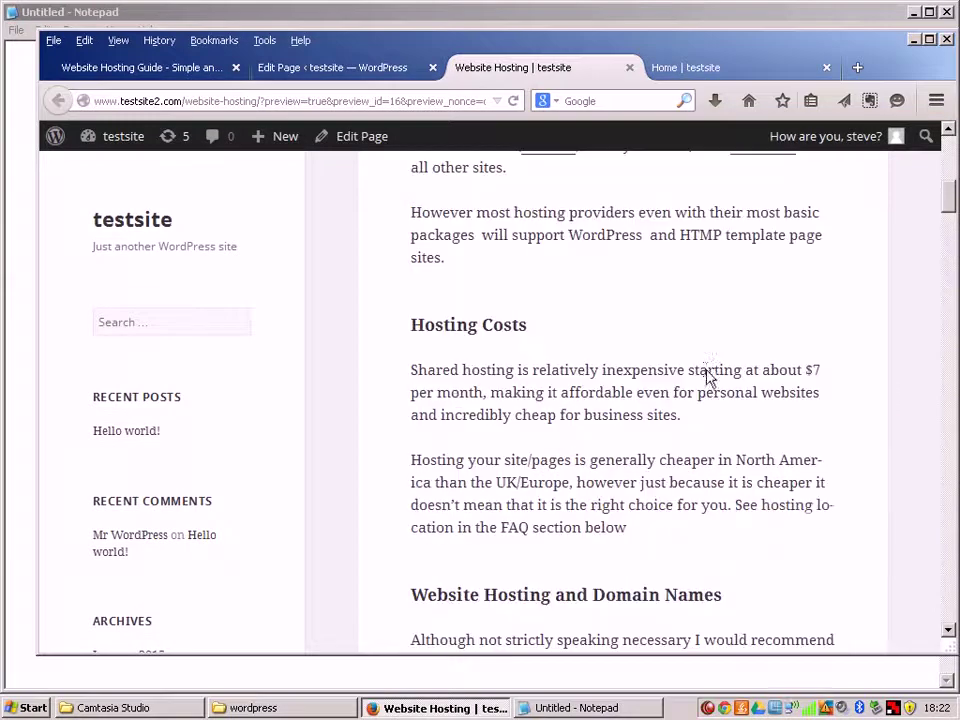
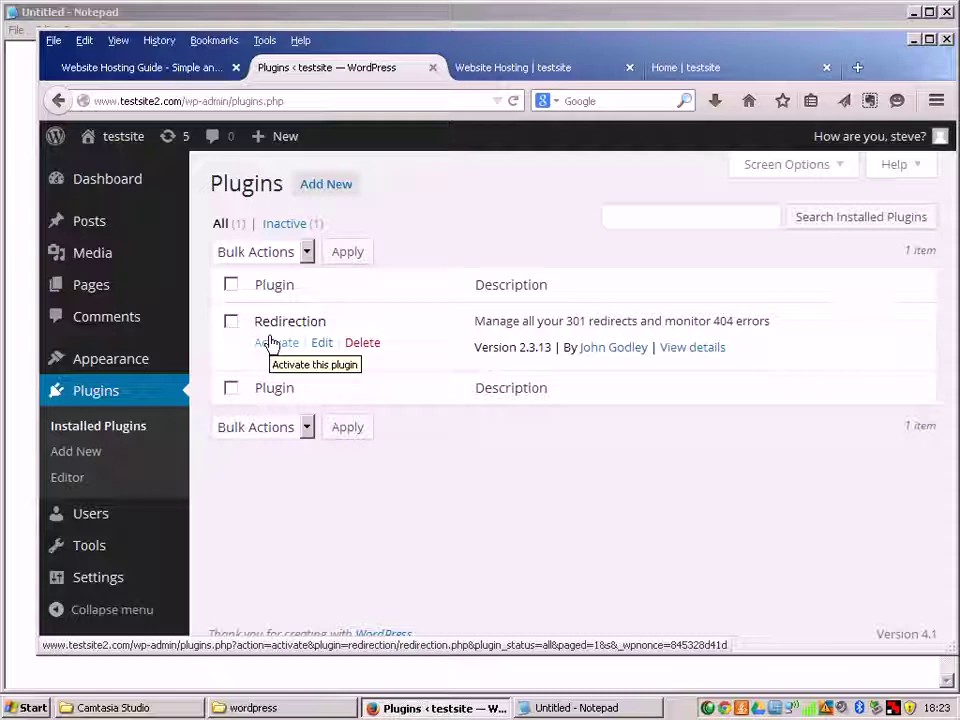
Search the installed plugins for "all in one seo"
click(645, 223)
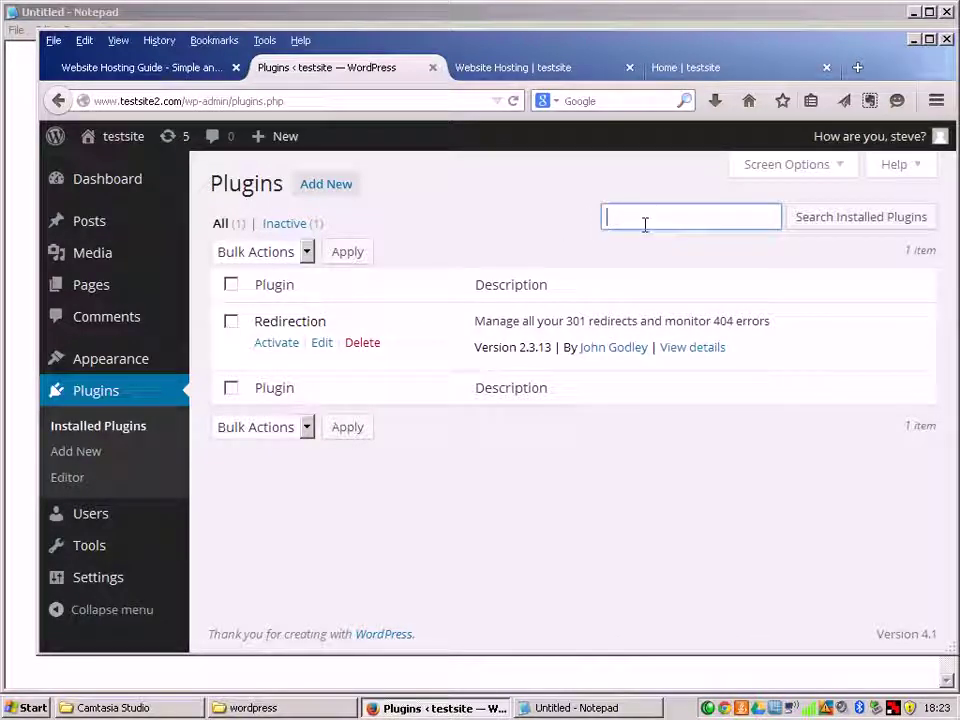
text(all)
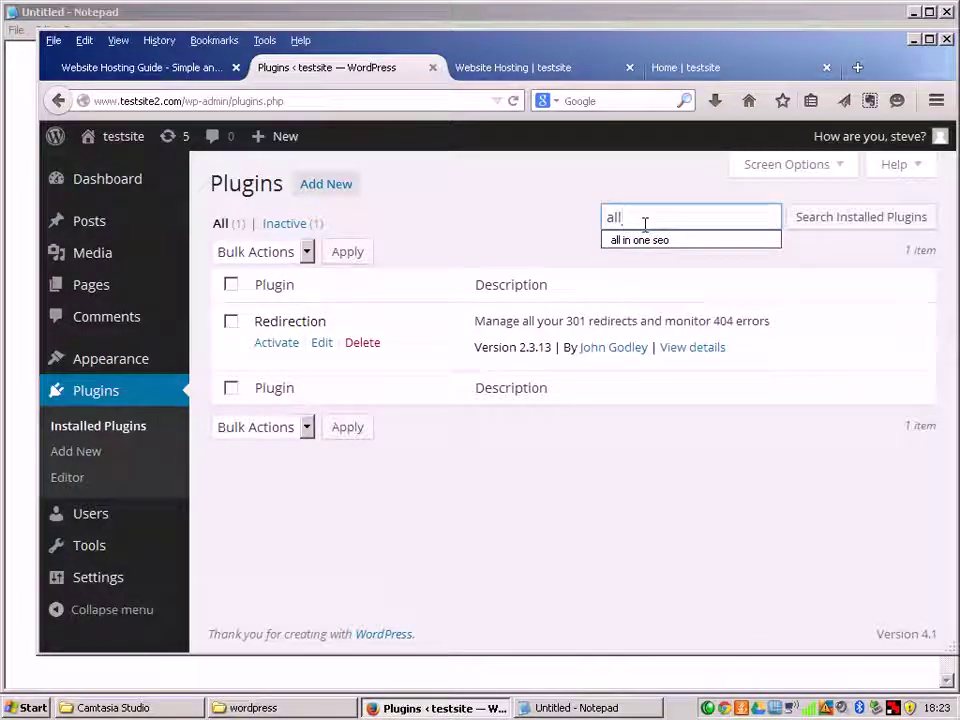
click(650, 240)
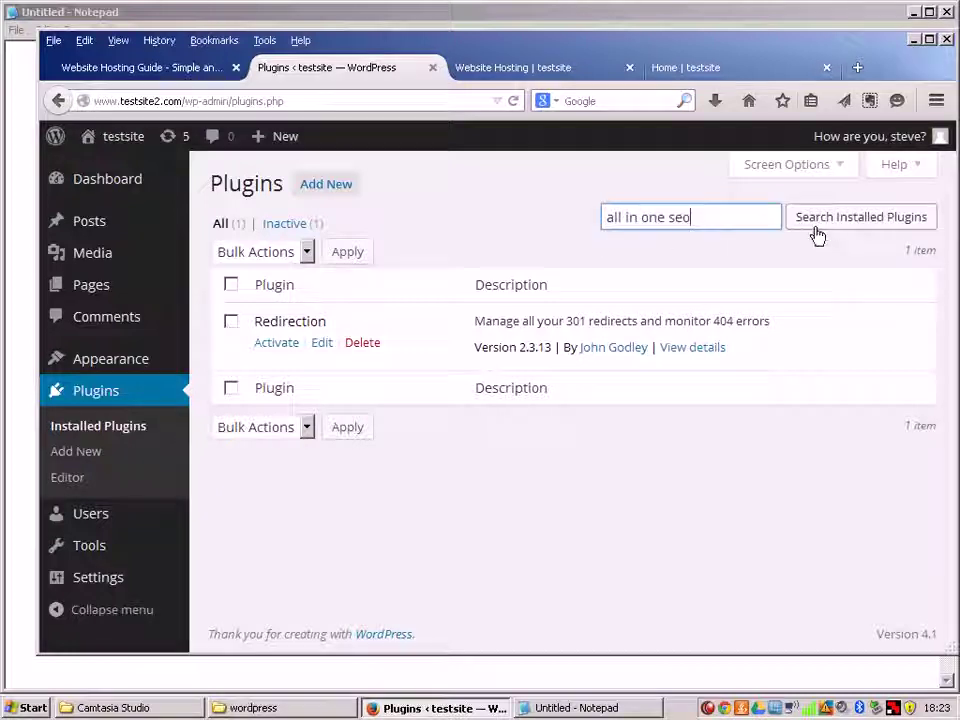
click(823, 229)
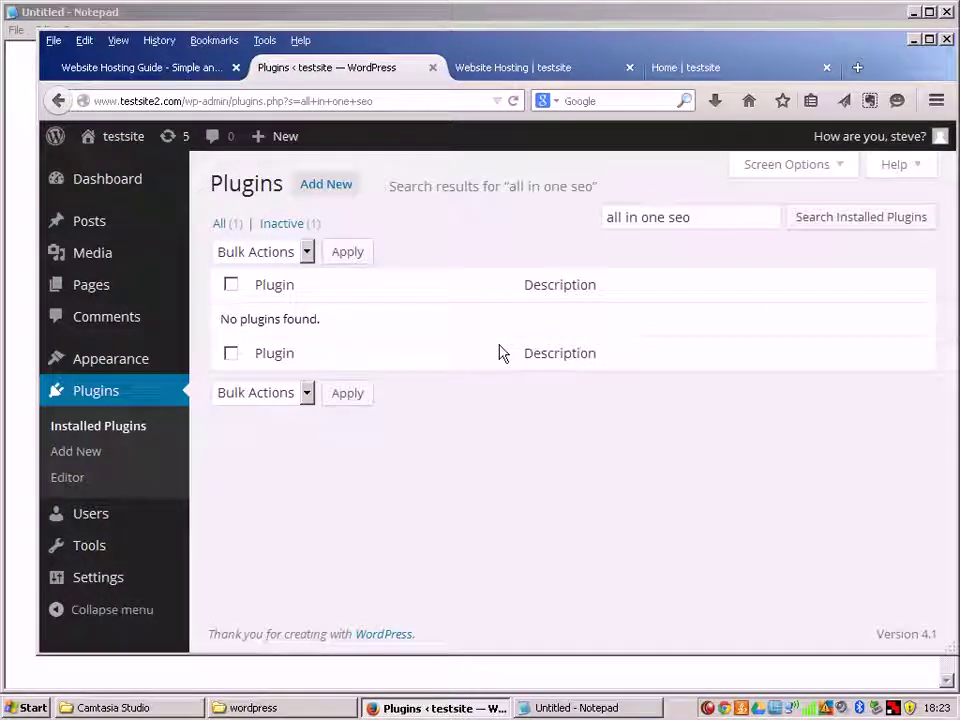
Search the plugins available to add for "all in one seo"
click(343, 200)
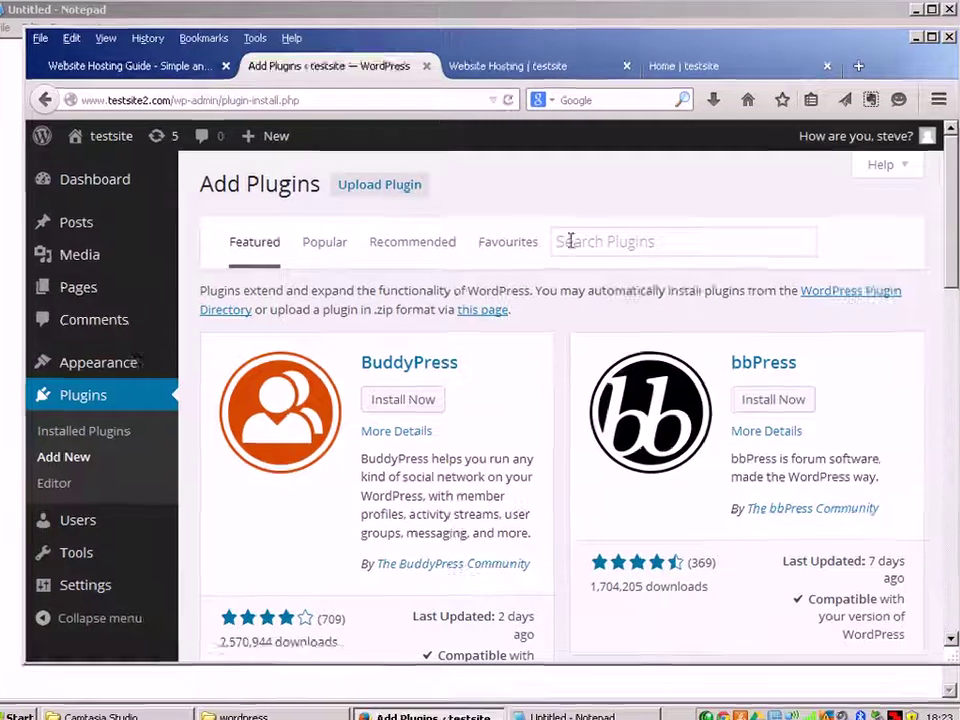
click(570, 241)
text(a)
click(561, 306)
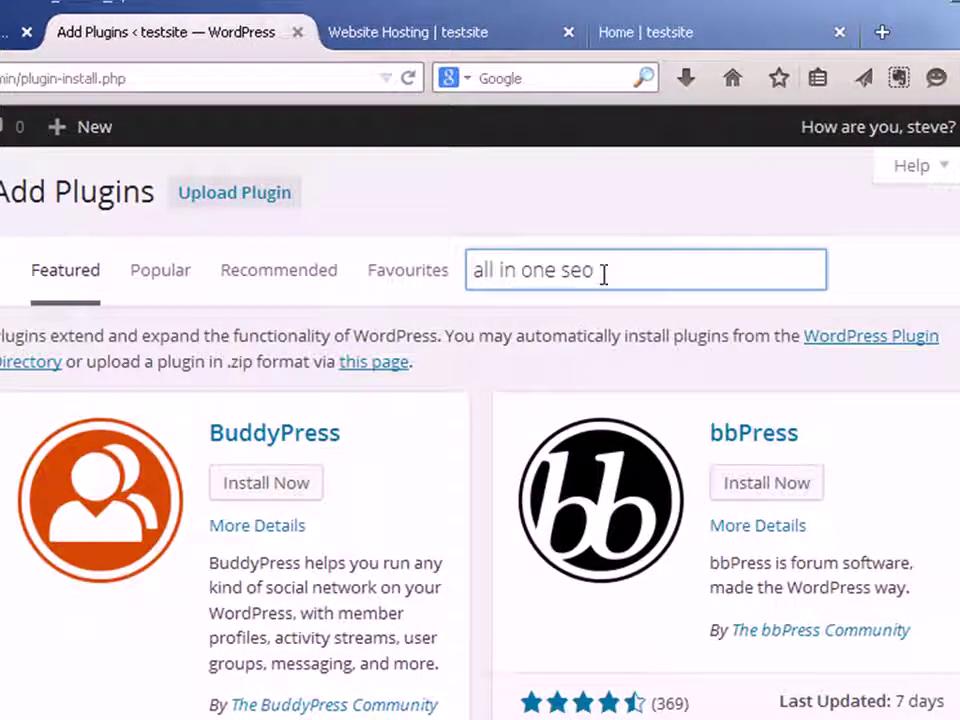
key(Return)
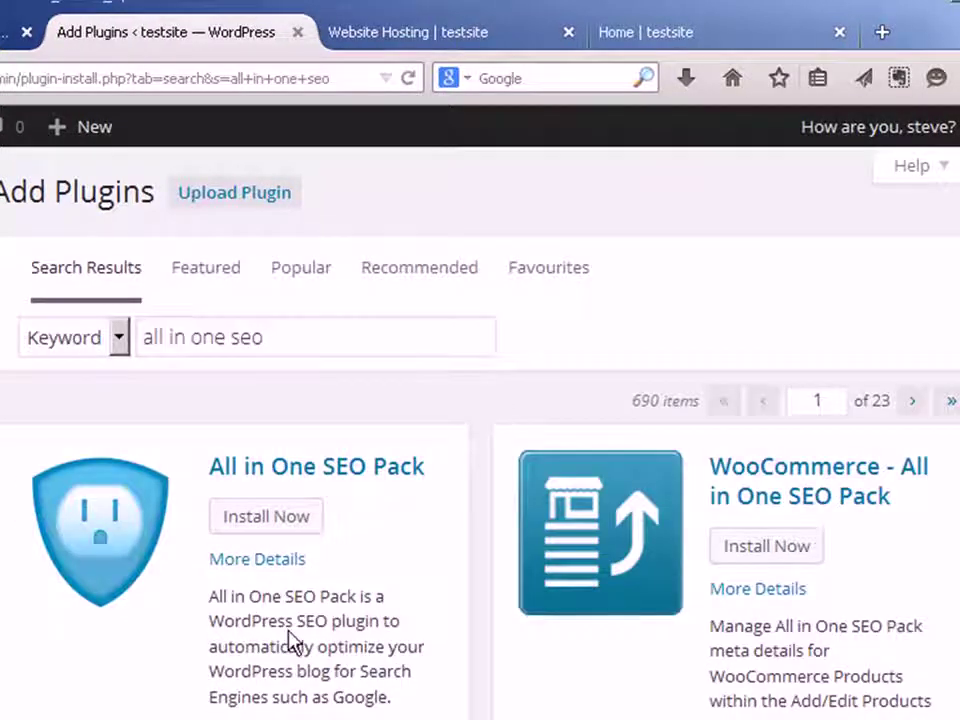
Install and activate the All in One SEO Pack plugin, dismissing its welcome notice
click(280, 526)
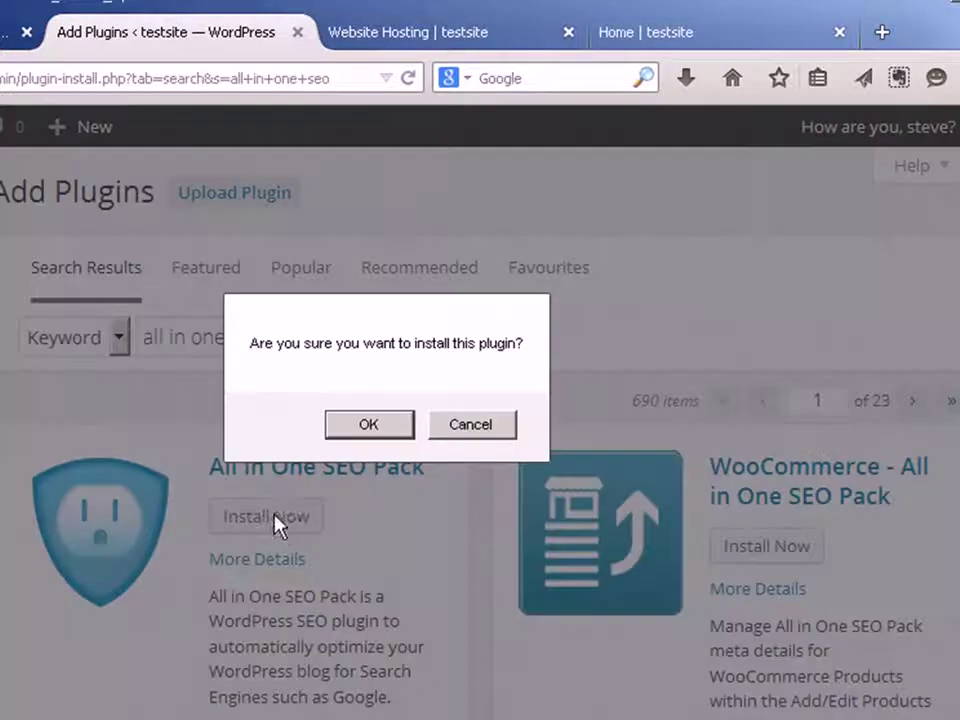
click(366, 424)
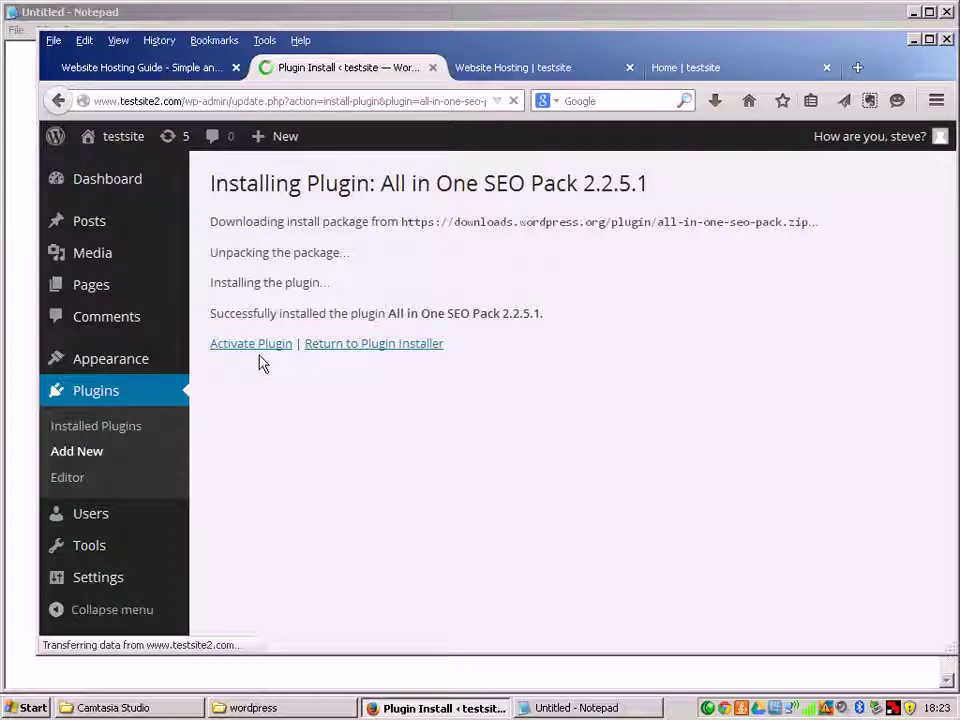
click(260, 357)
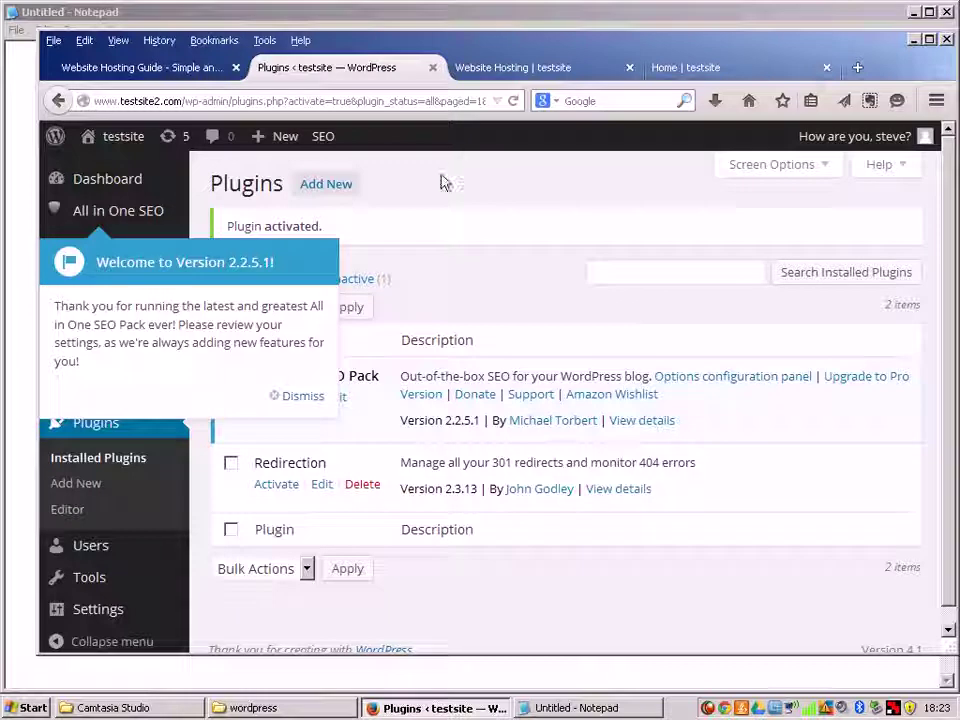
click(300, 398)
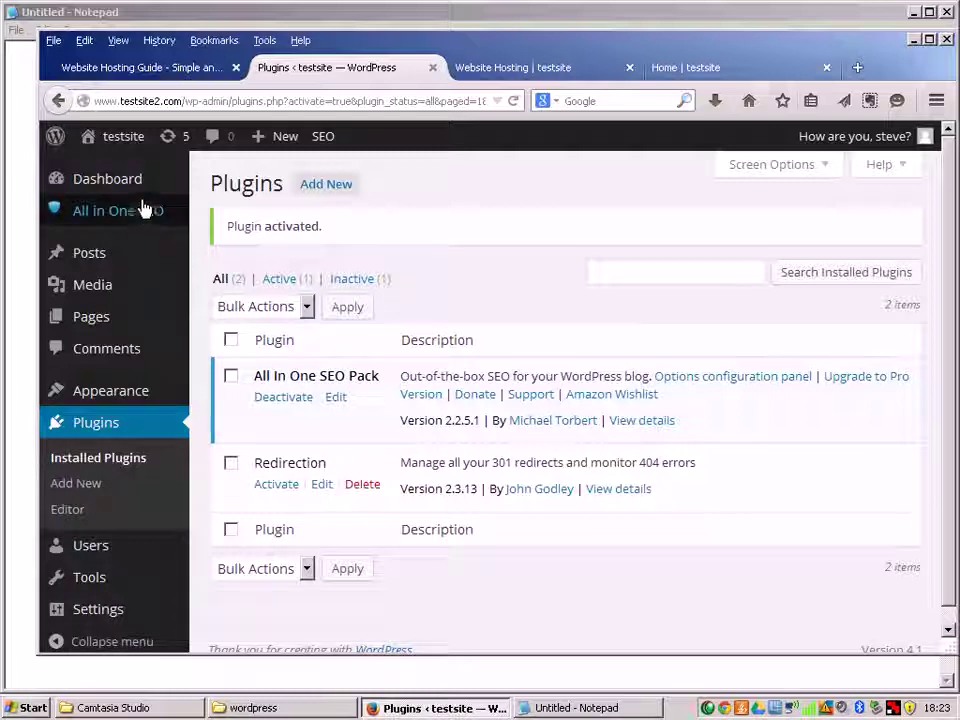
Open the General Settings page of the All in One SEO plugin
scroll(146, 462, down, 1)
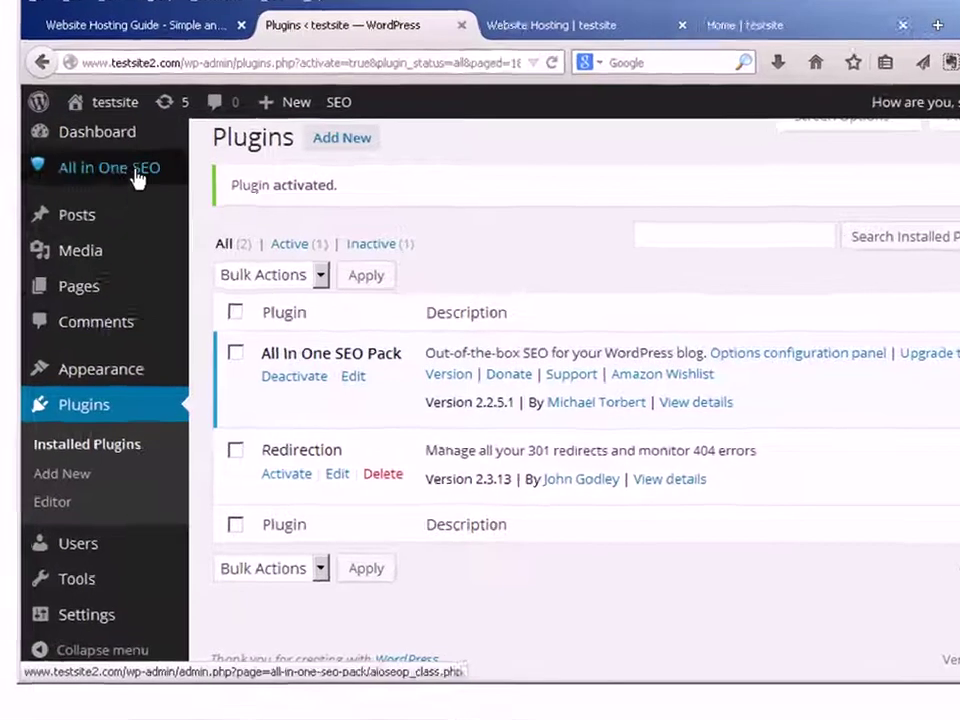
mouse_move(144, 203)
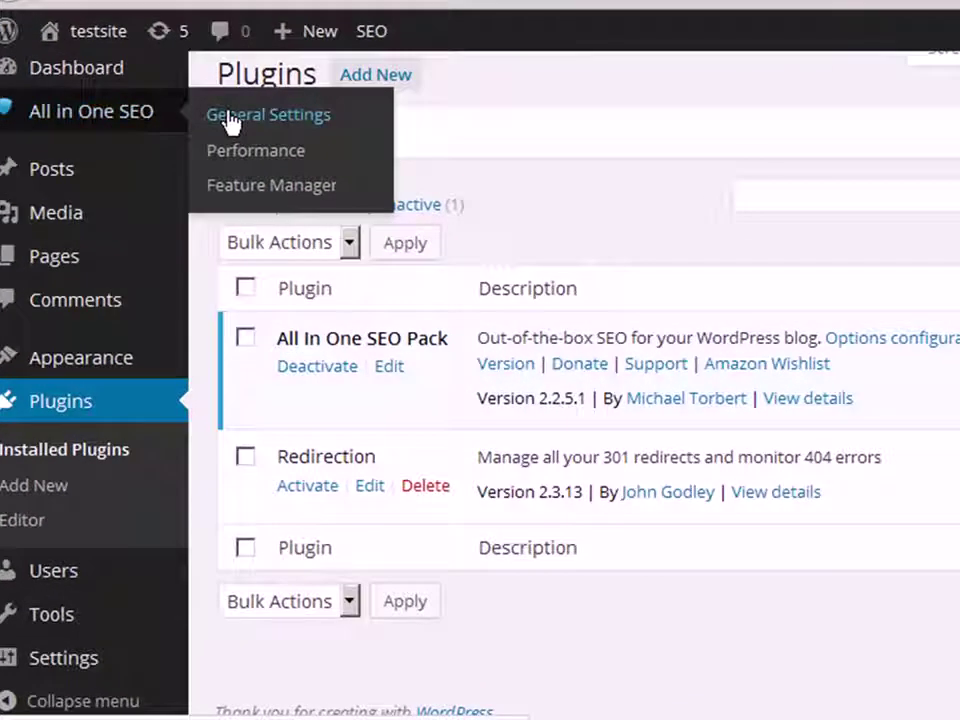
click(229, 117)
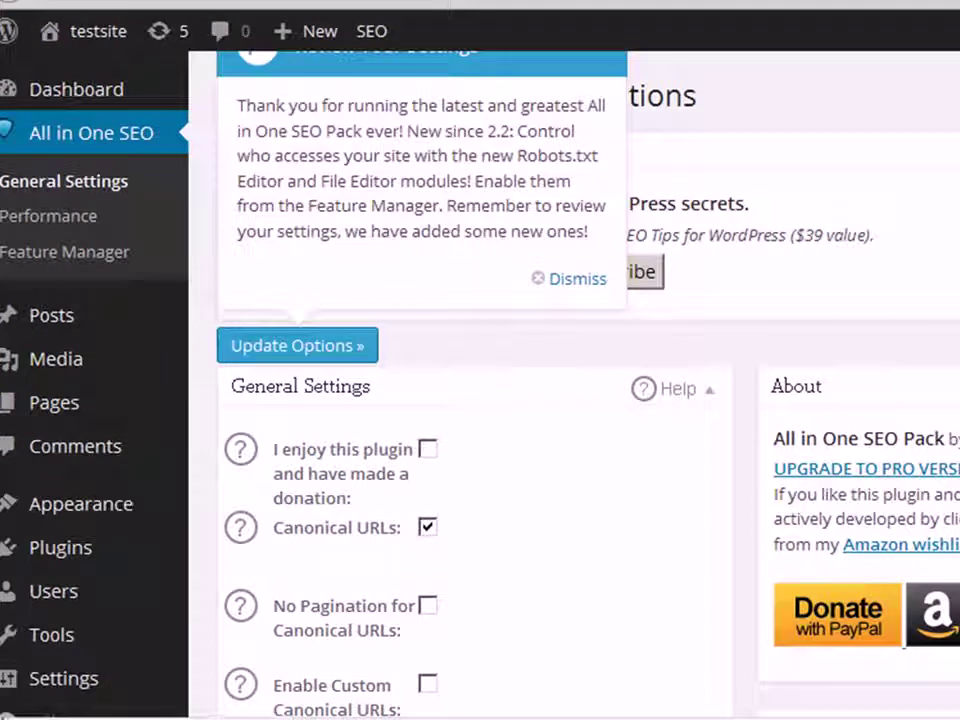
Examine the plugin's general options and the Home Page Settings fields for title, description and keywords
scroll(475, 380, down, 3)
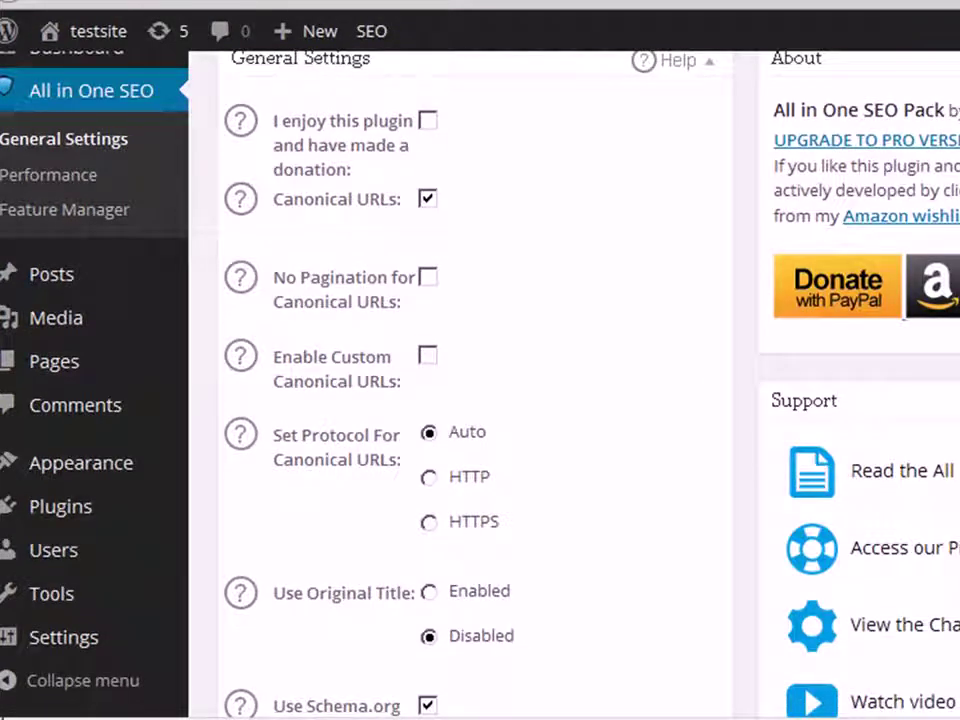
scroll(475, 380, down, 1)
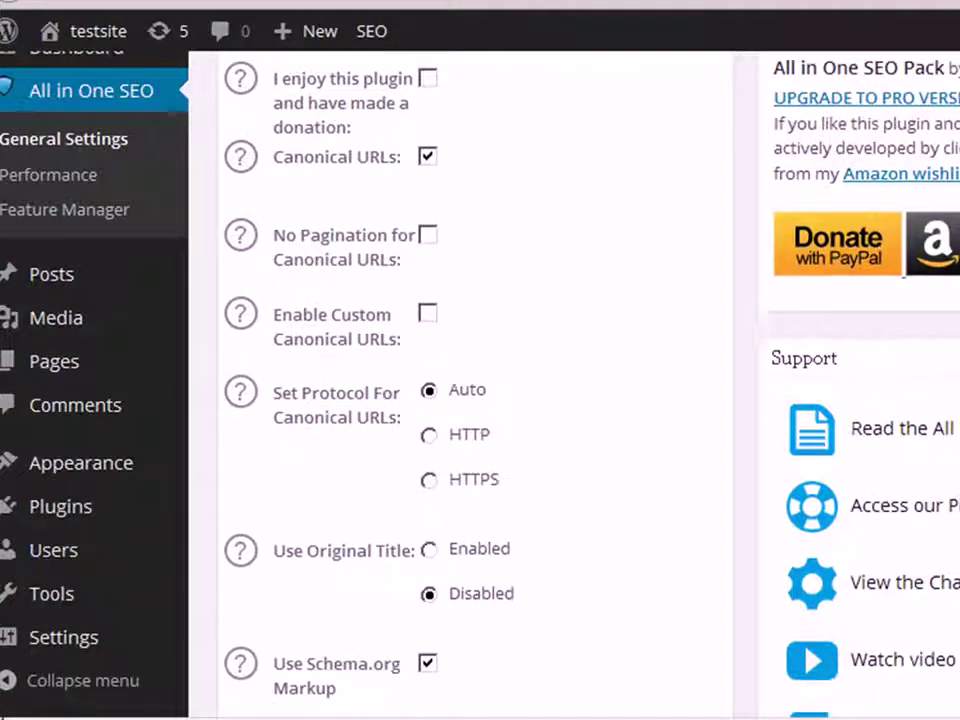
scroll(475, 380, down, 1)
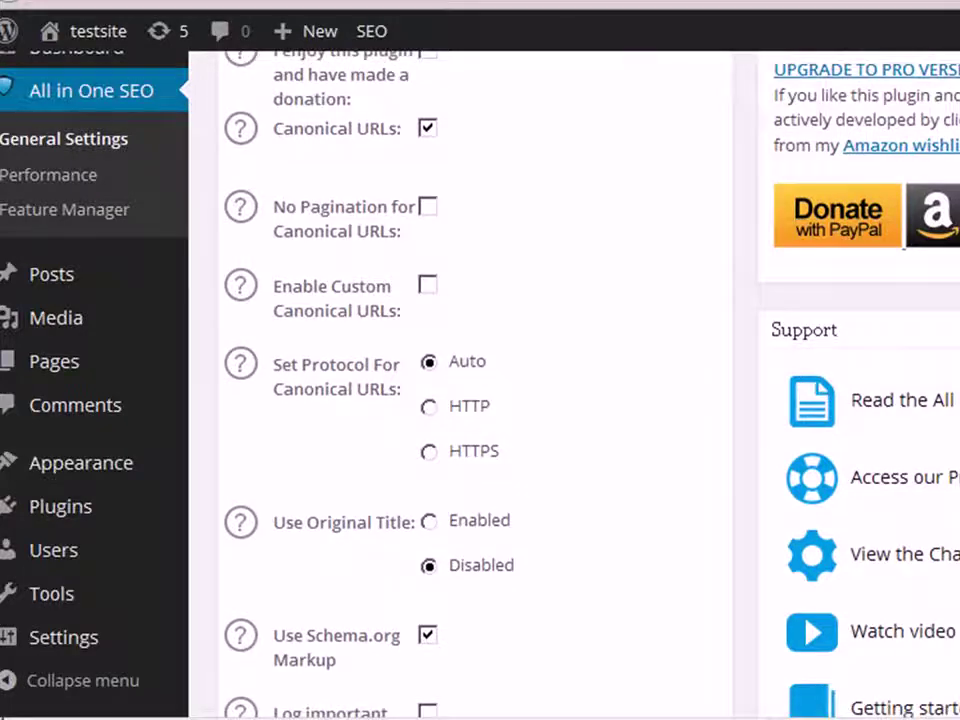
scroll(475, 380, down, 2)
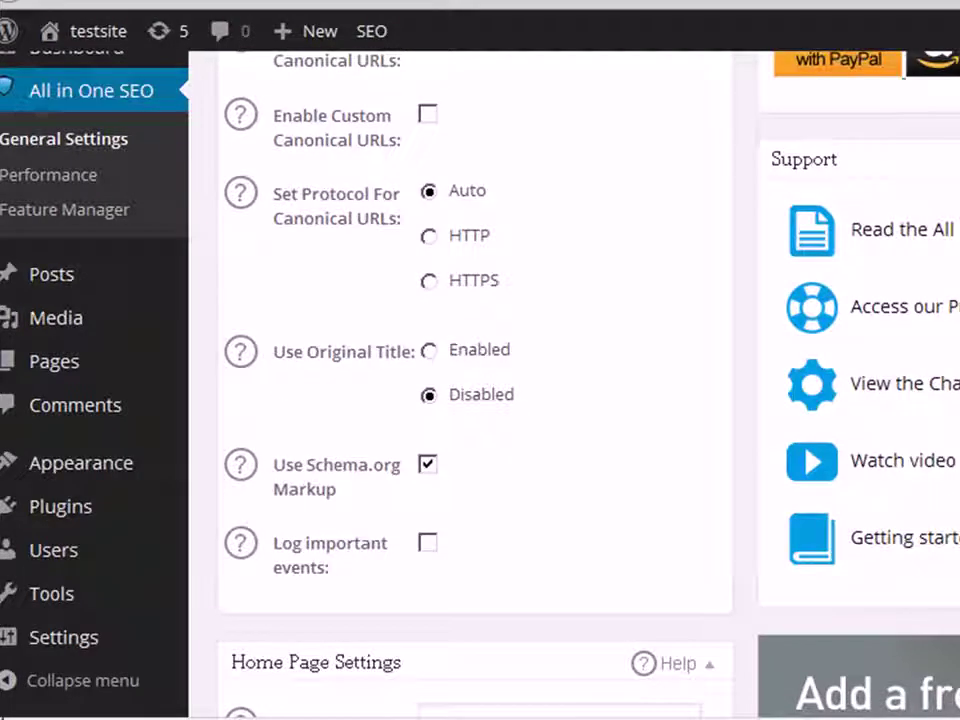
scroll(475, 380, up, 1)
scroll(475, 380, down, 5)
scroll(475, 380, up, 1)
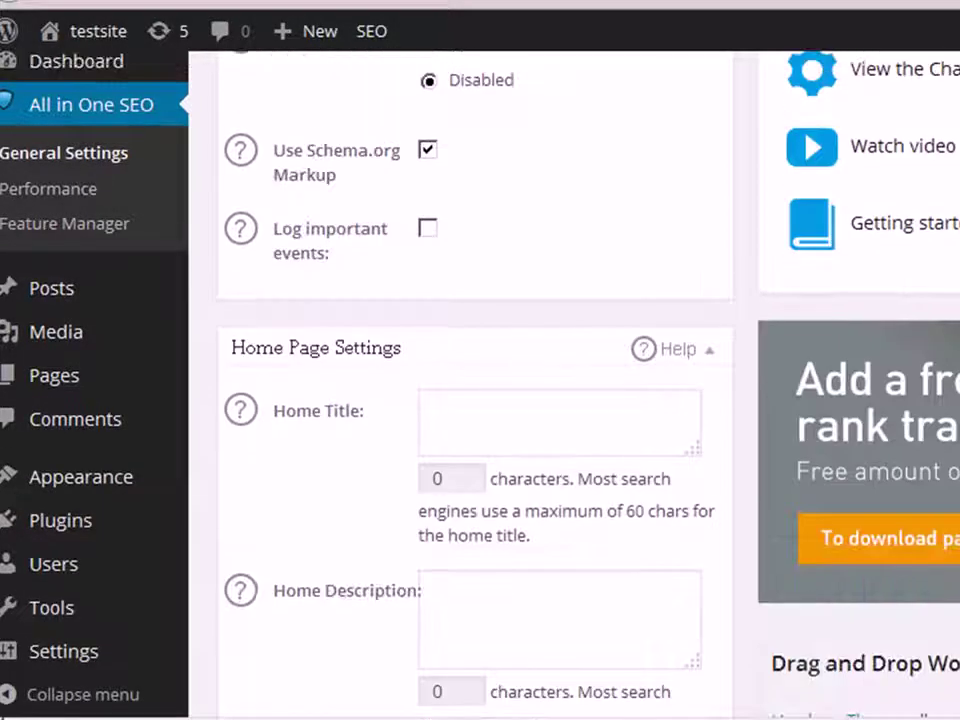
click(469, 411)
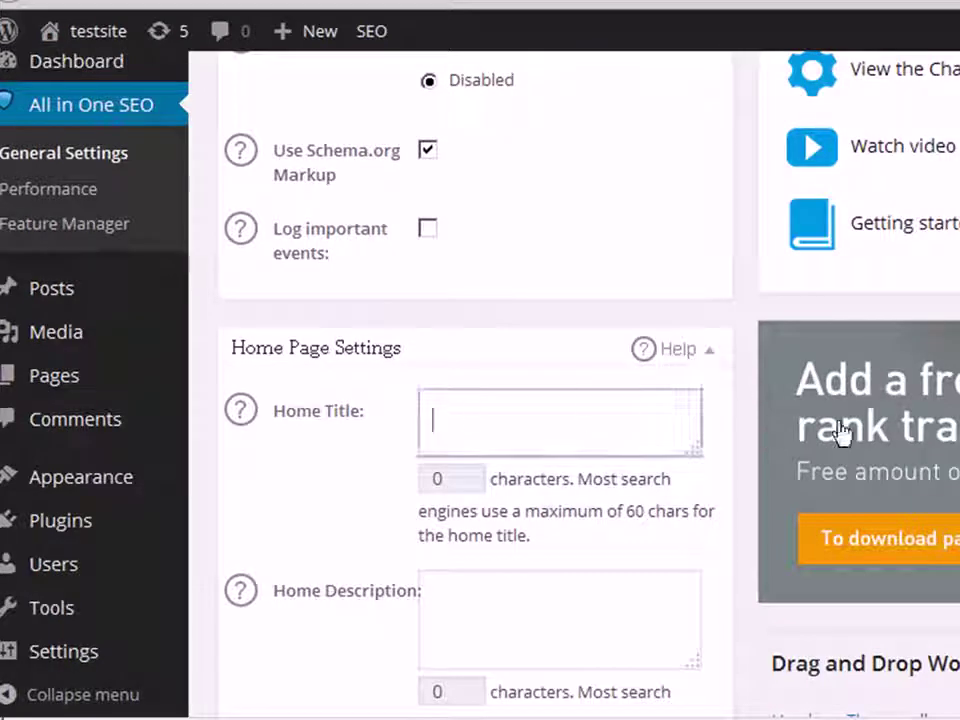
scroll(594, 422, down, 1)
scroll(475, 380, down, 2)
click(468, 364)
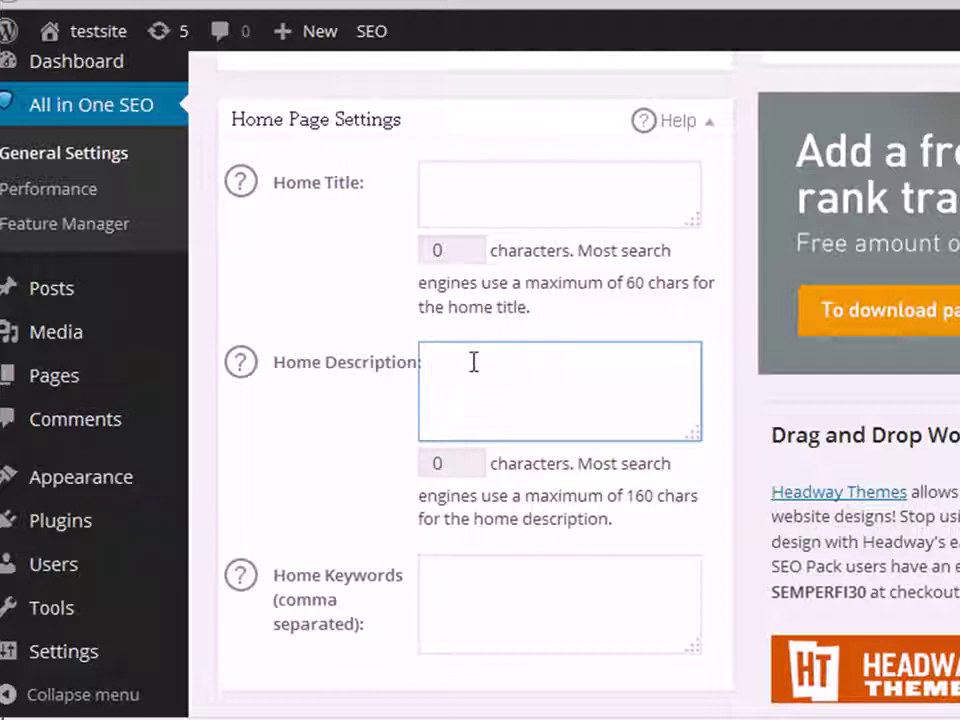
scroll(468, 364, up, 5)
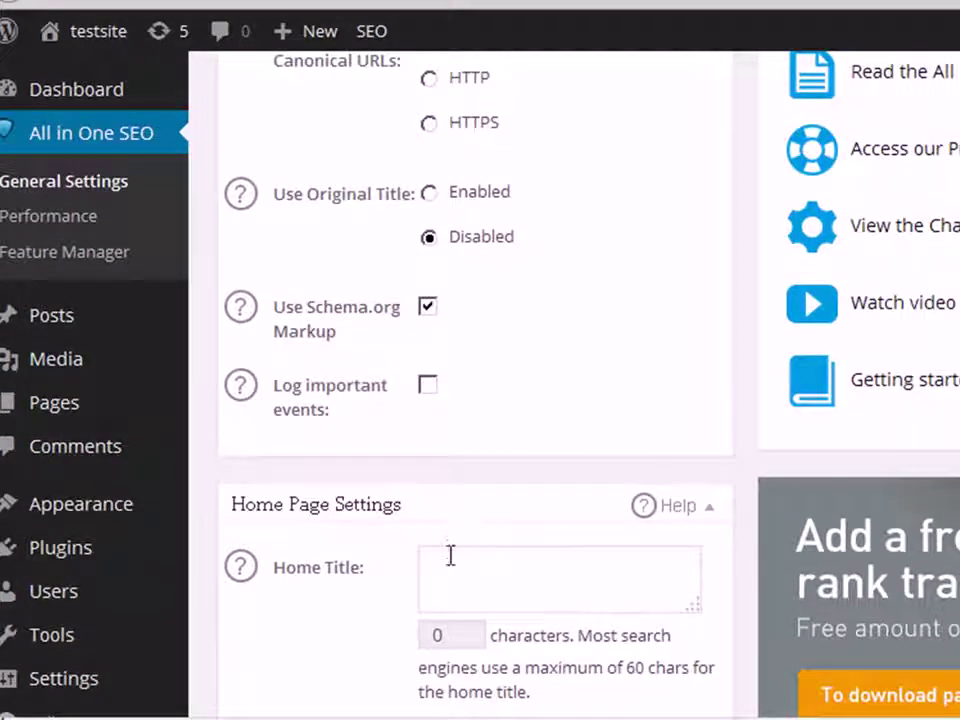
click(458, 555)
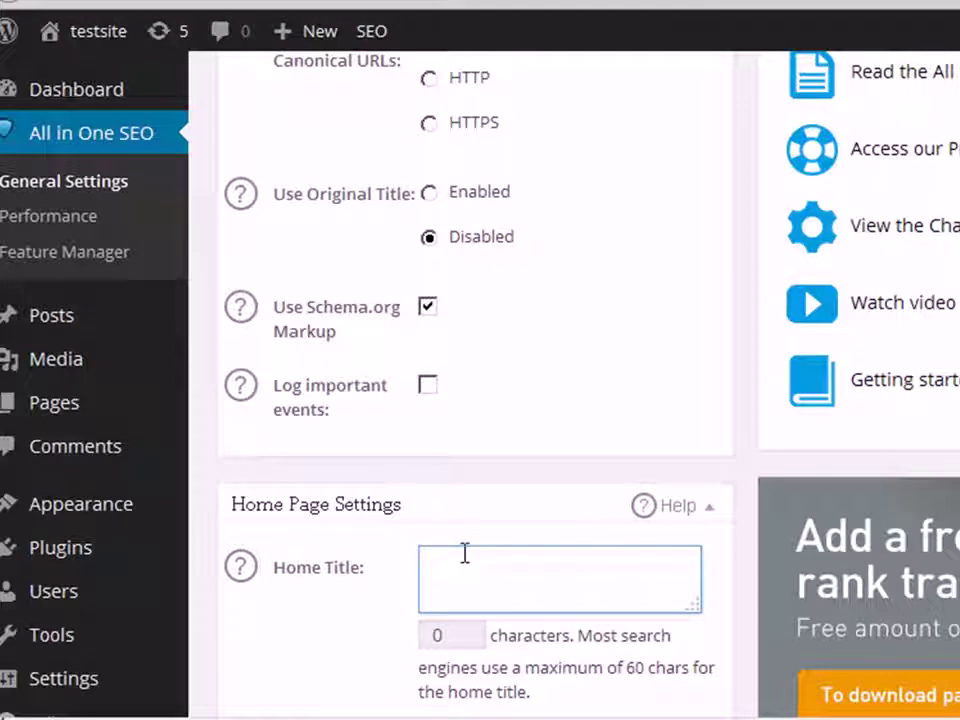
Go back to the existing HTML site's home page and view its page source
scroll(450, 452, up, 3)
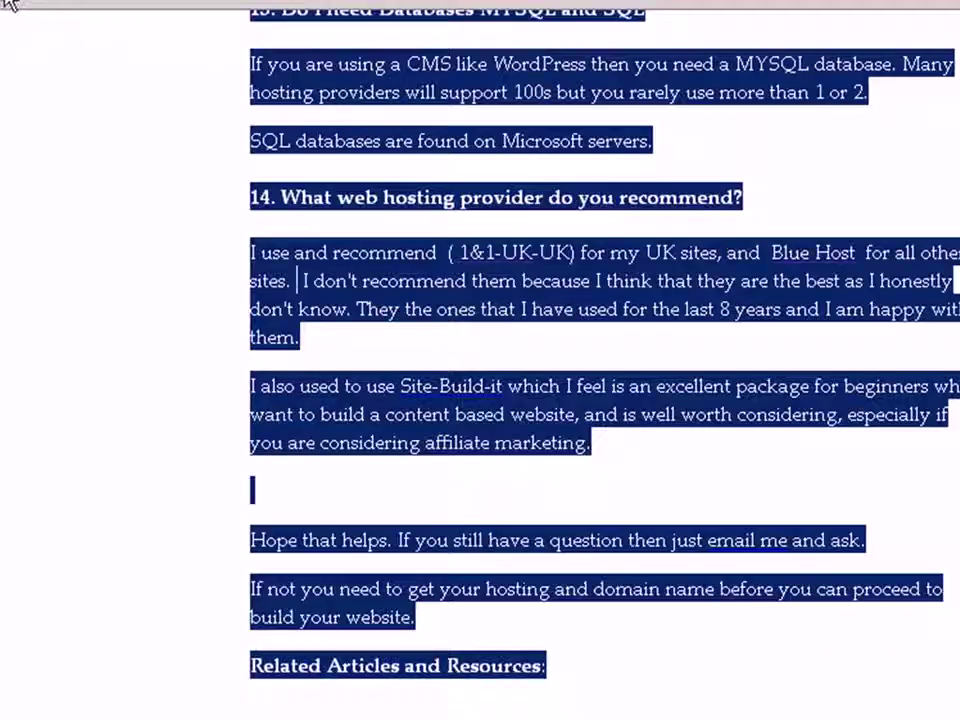
click(18, 21)
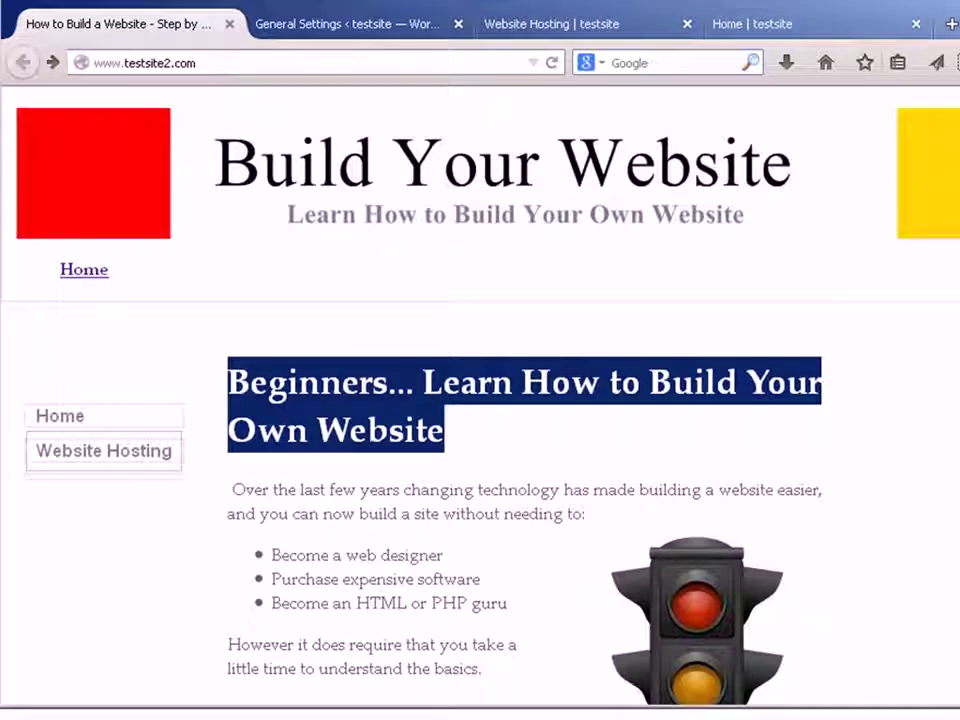
right_click(482, 549)
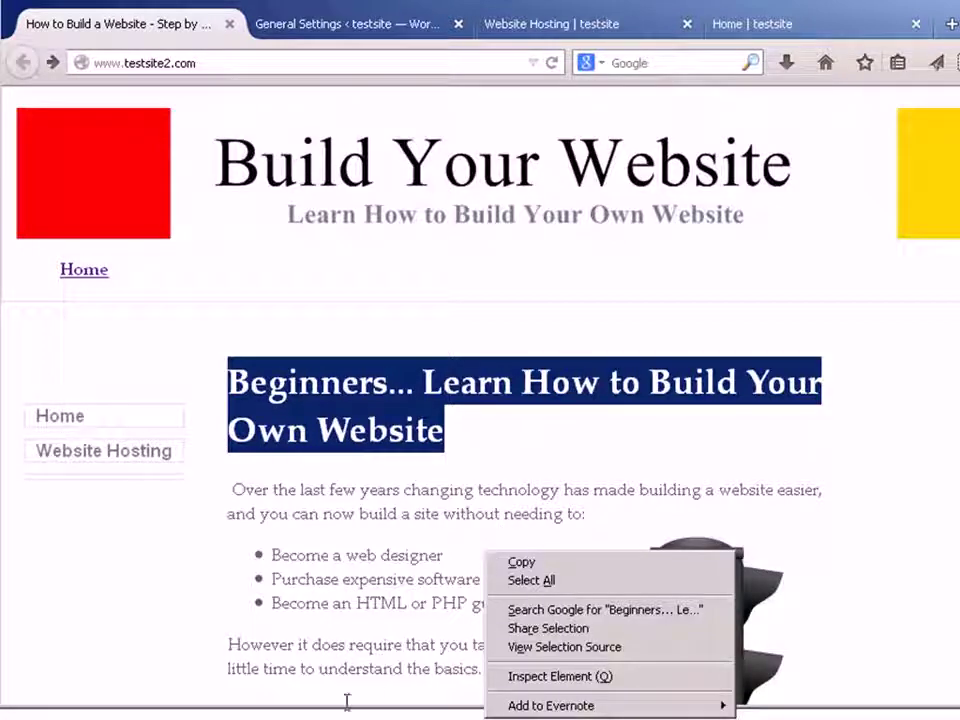
drag(378, 692, 276, 650)
click(236, 619)
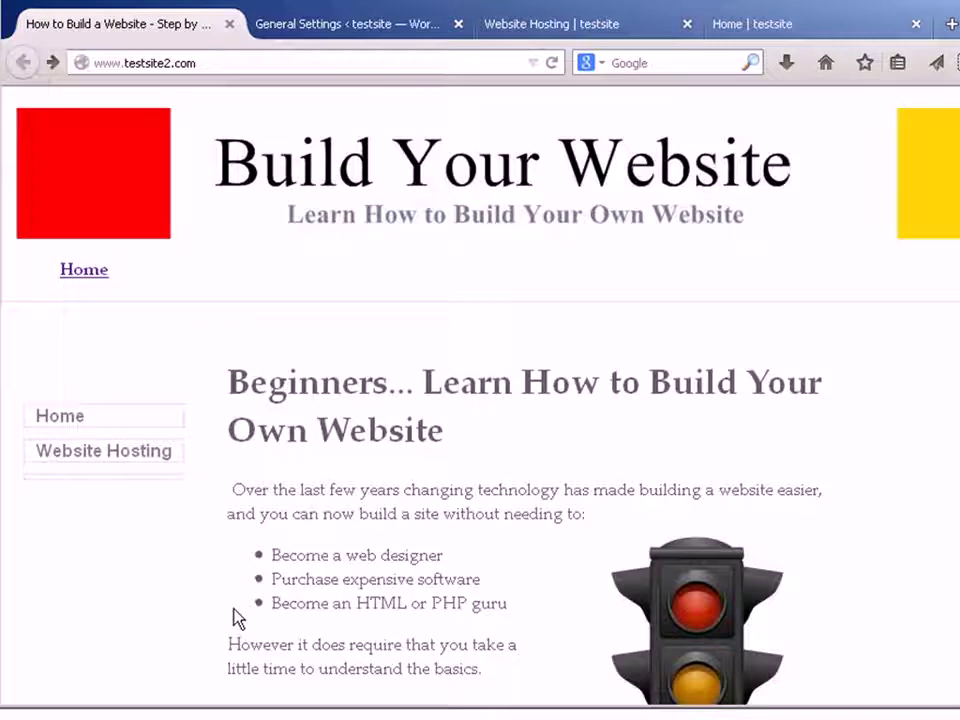
right_click(236, 617)
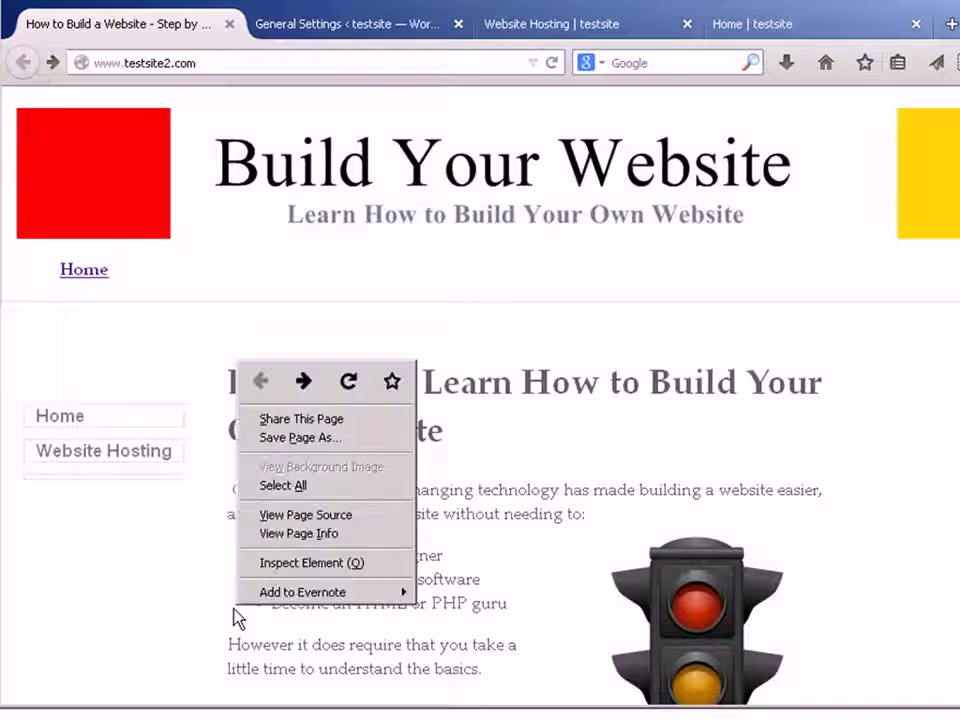
click(312, 516)
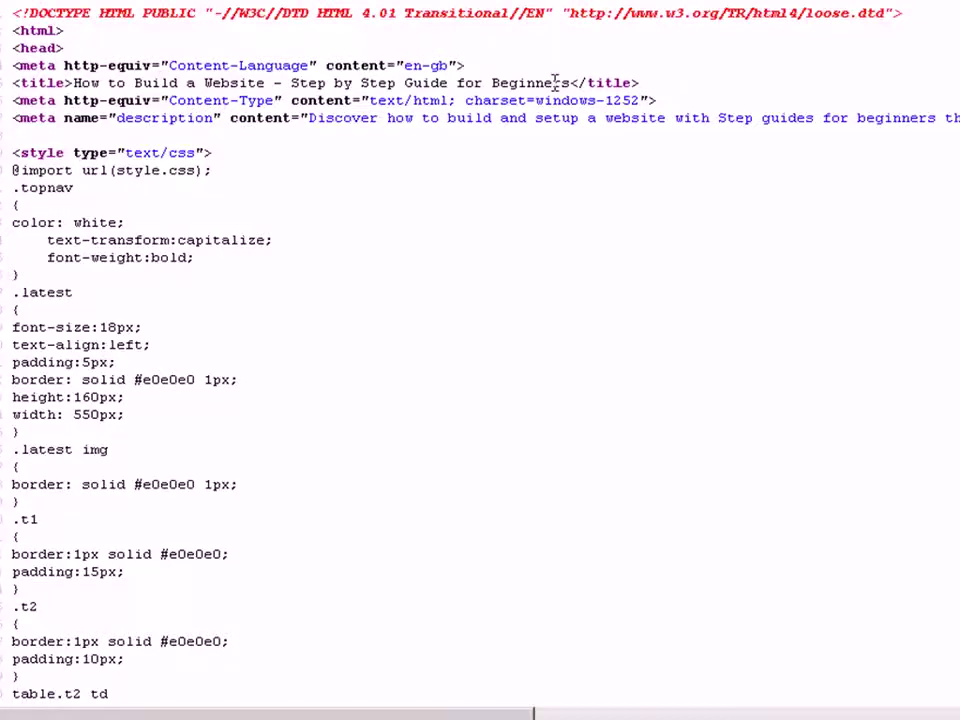
Copy the home page's title text from the source into a new Notepad document
drag(569, 83, 188, 91)
drag(200, 157, 76, 150)
key(ctrl+c)
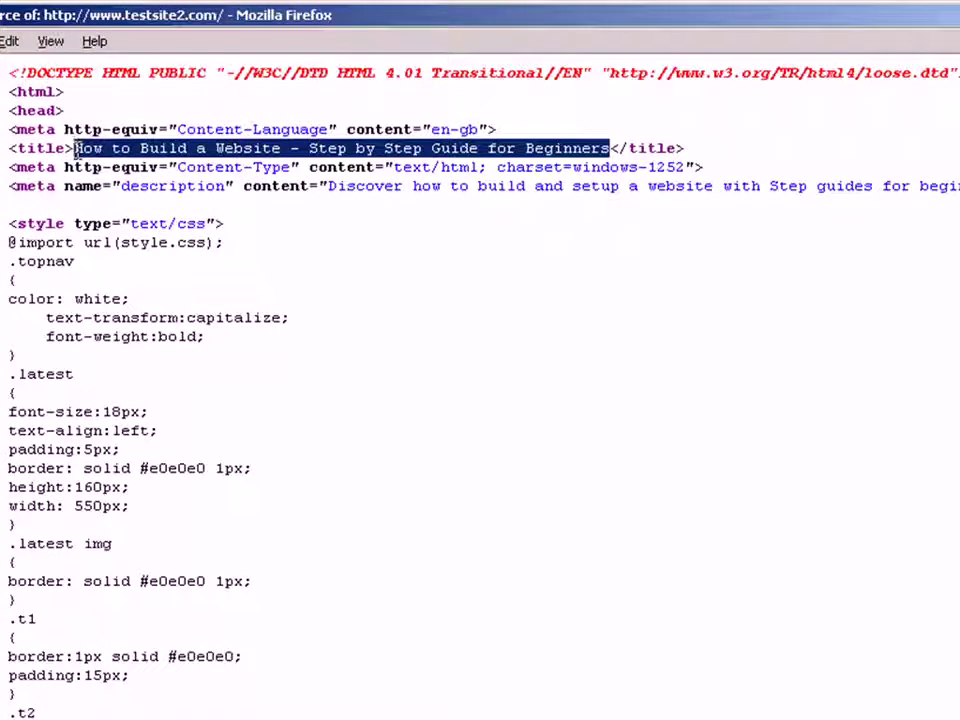
key(super)
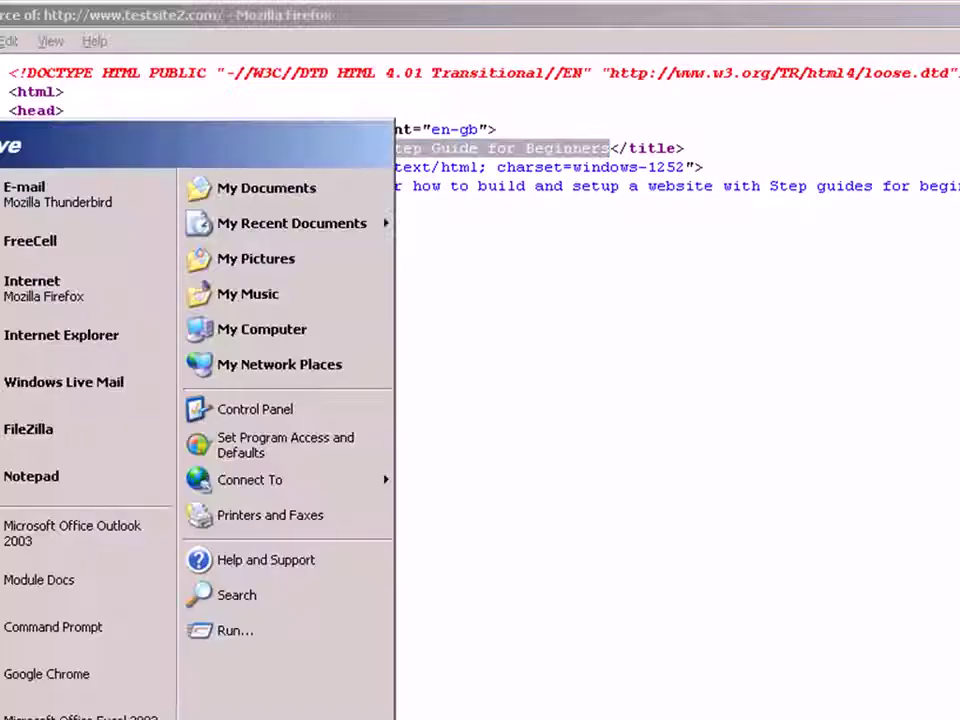
click(69, 507)
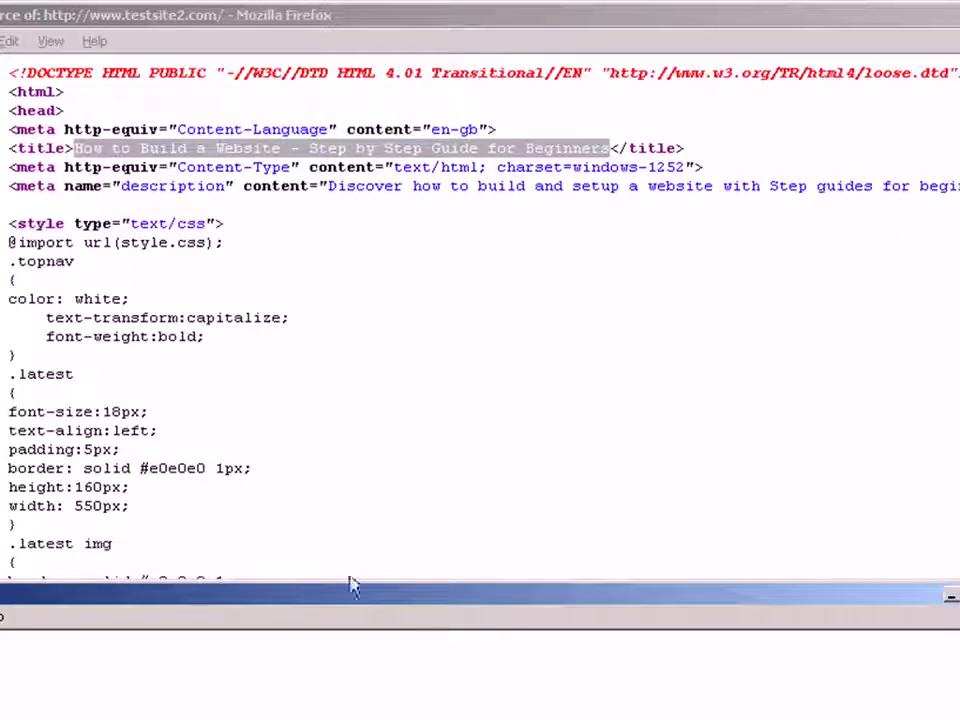
key(ctrl+v)
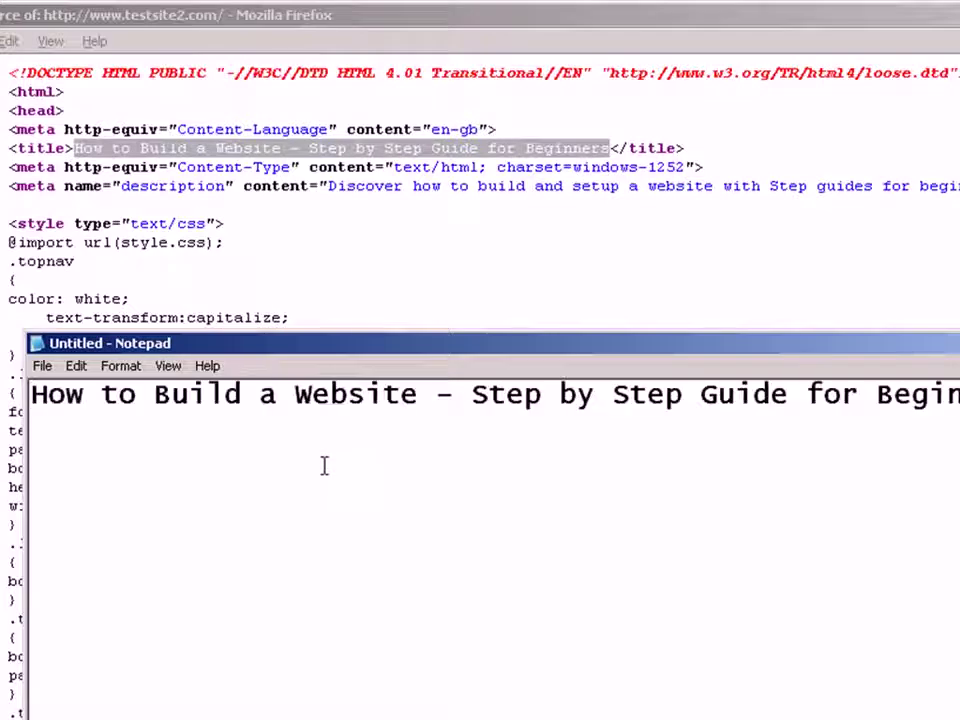
Copy the meta description text from the source into Notepad below the title, and close the source window
click(439, 252)
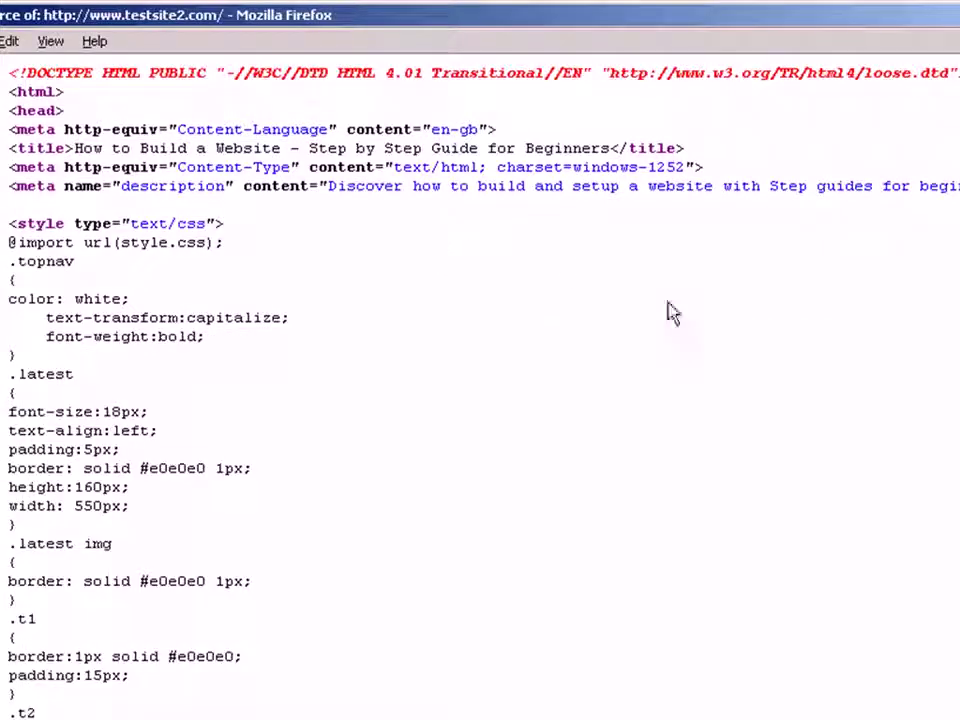
scroll(930, 178, right, 10)
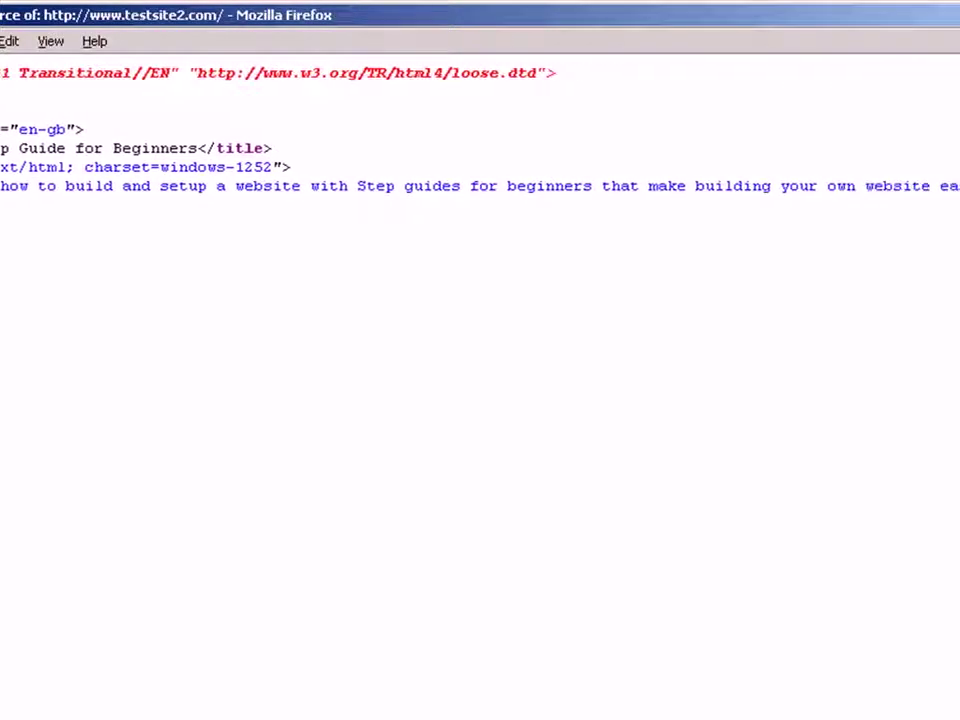
drag(940, 188, 2, 186)
drag(100, 186, 189, 186)
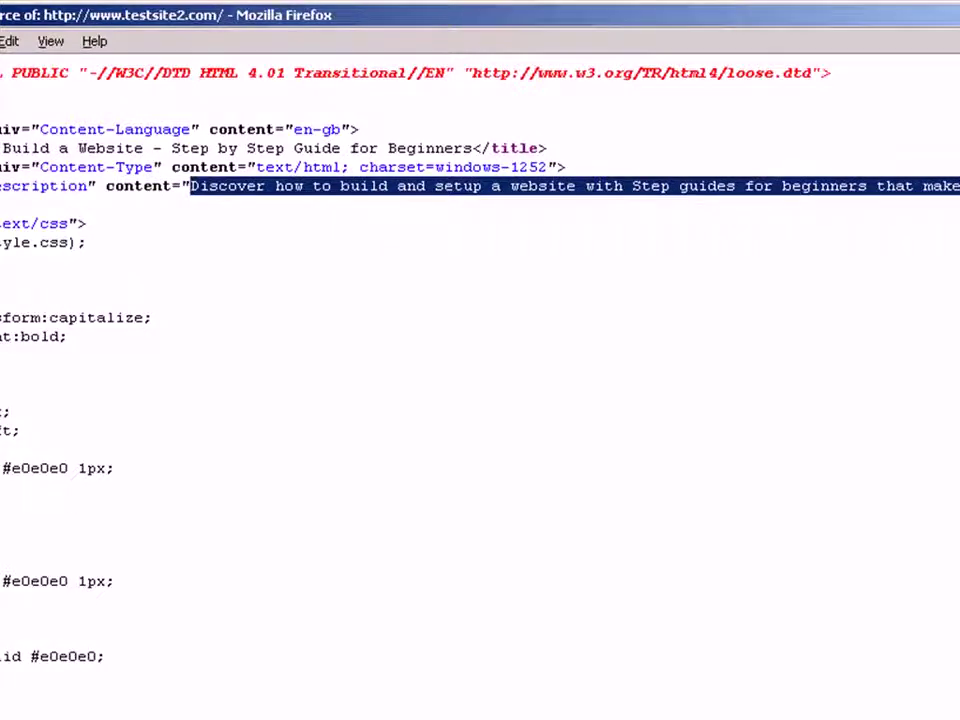
key(alt+Tab)
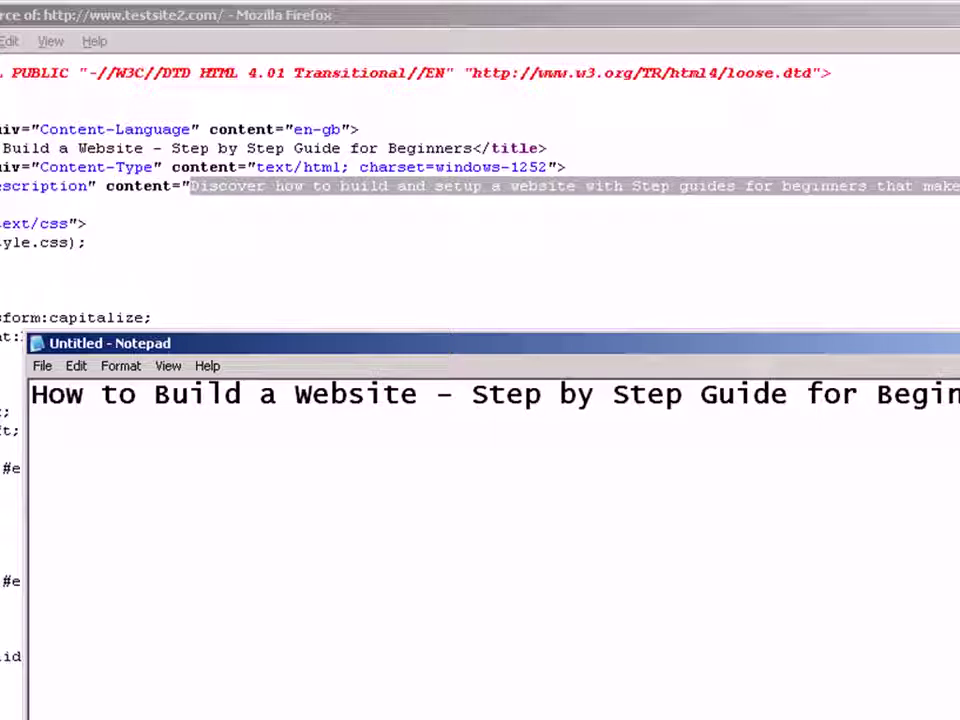
text(Discover how to build and setup a website with Step guides for beginners that make building your own website easy.)
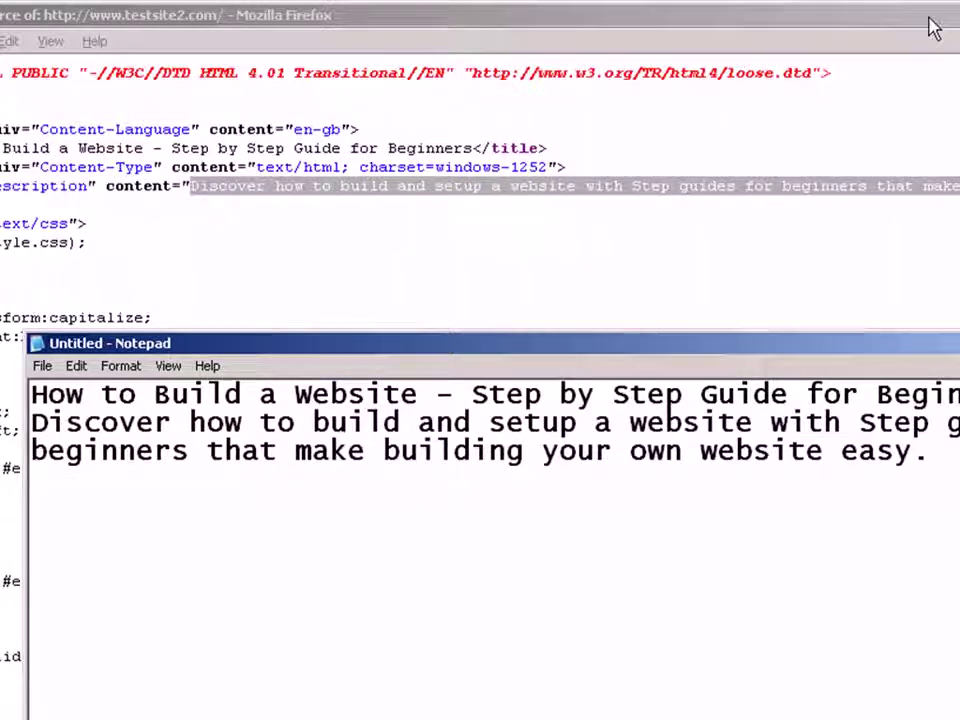
click(700, 20)
key(ctrl+w)
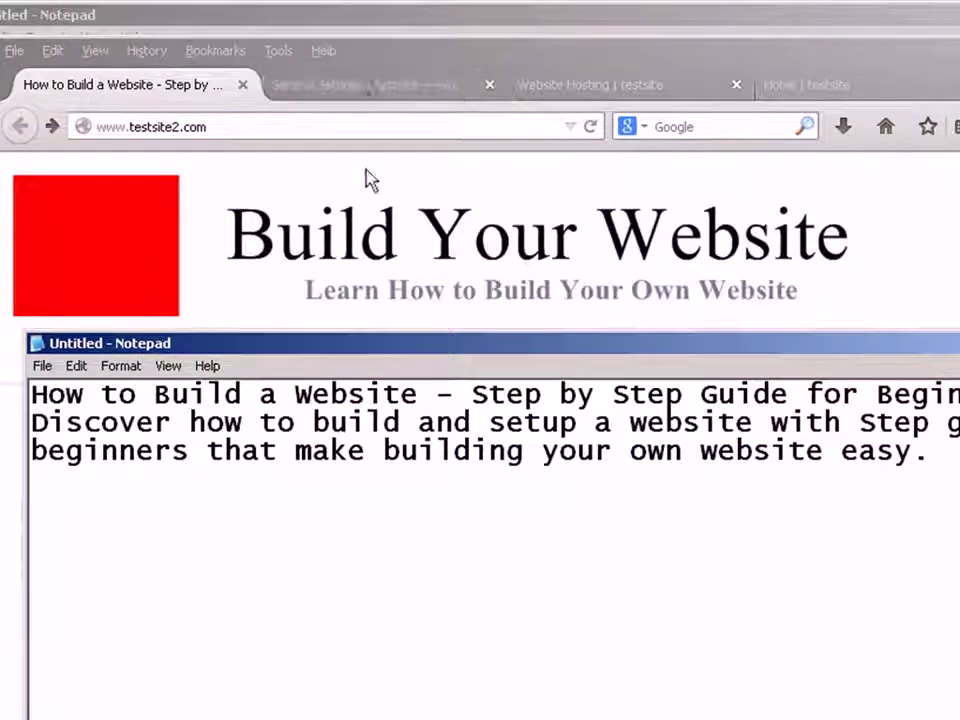
Set the plugin's Home Title to "How to Build a Website - Step by Step Guide for Beginners", copied from Notepad
click(369, 88)
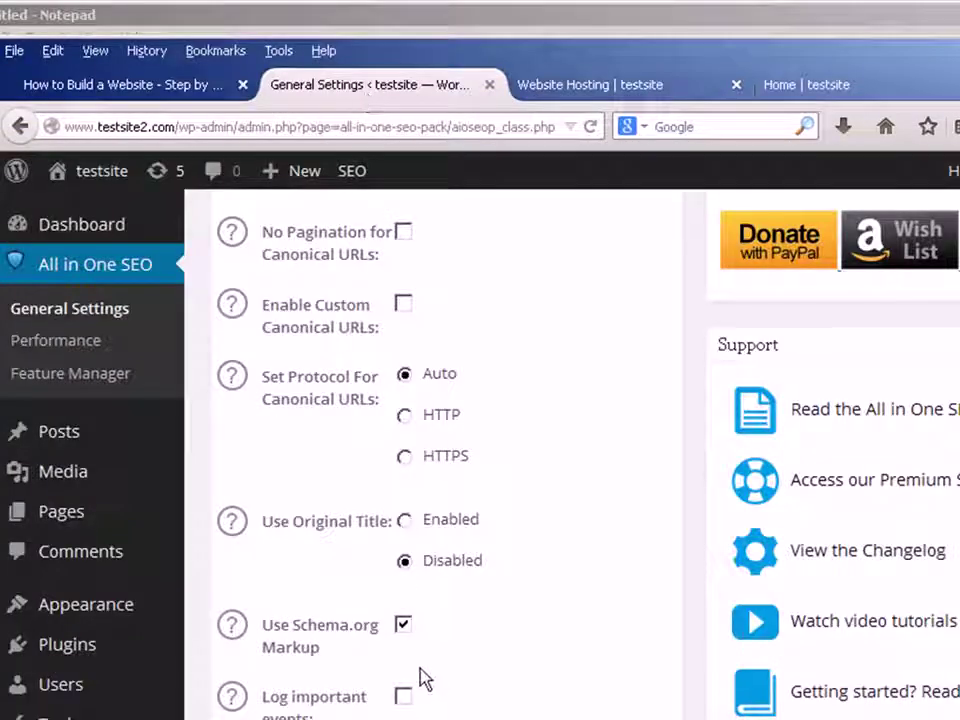
scroll(422, 685, down, 4)
click(410, 467)
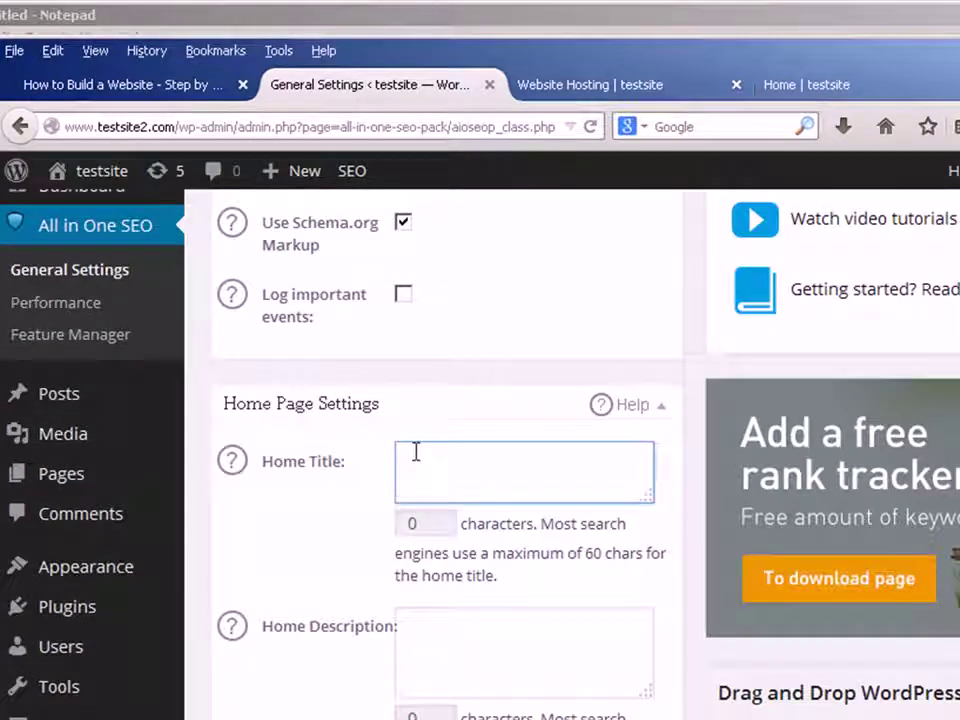
key(alt+Tab)
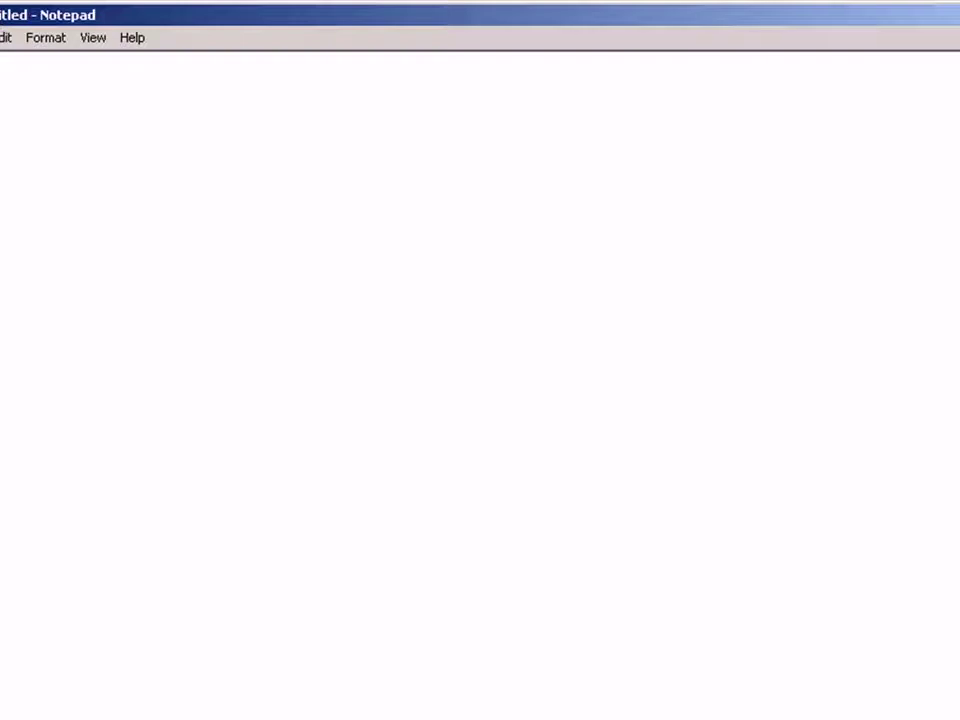
key(alt+Tab)
mouse_move(958, 394)
mouse_down()
mouse_move(52, 394)
mouse_move(958, 394)
mouse_up()
click(25, 410)
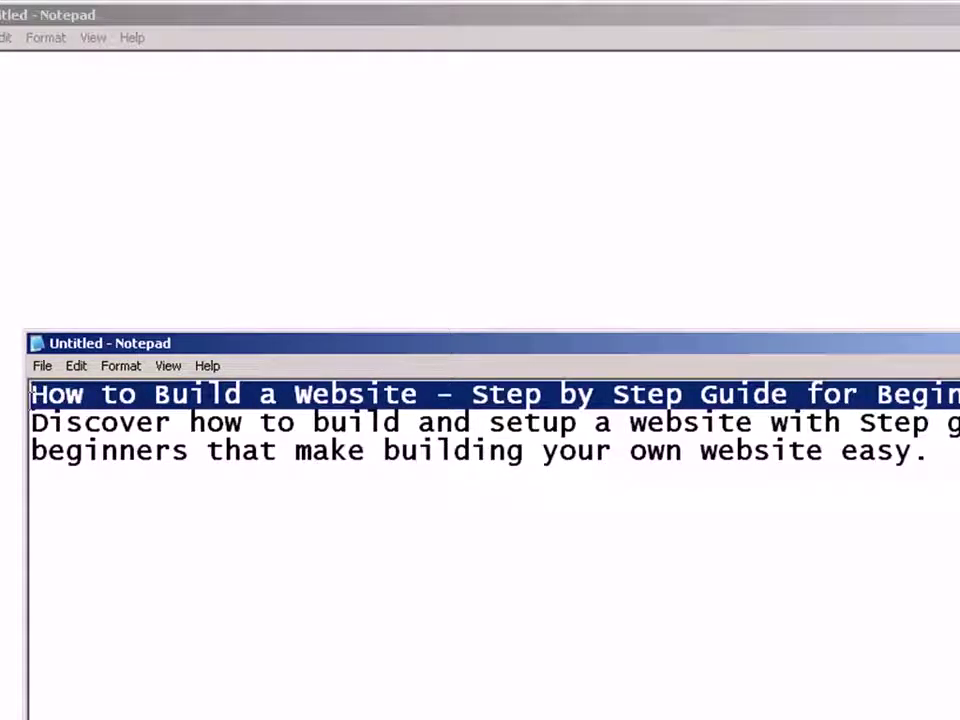
key(alt+Tab)
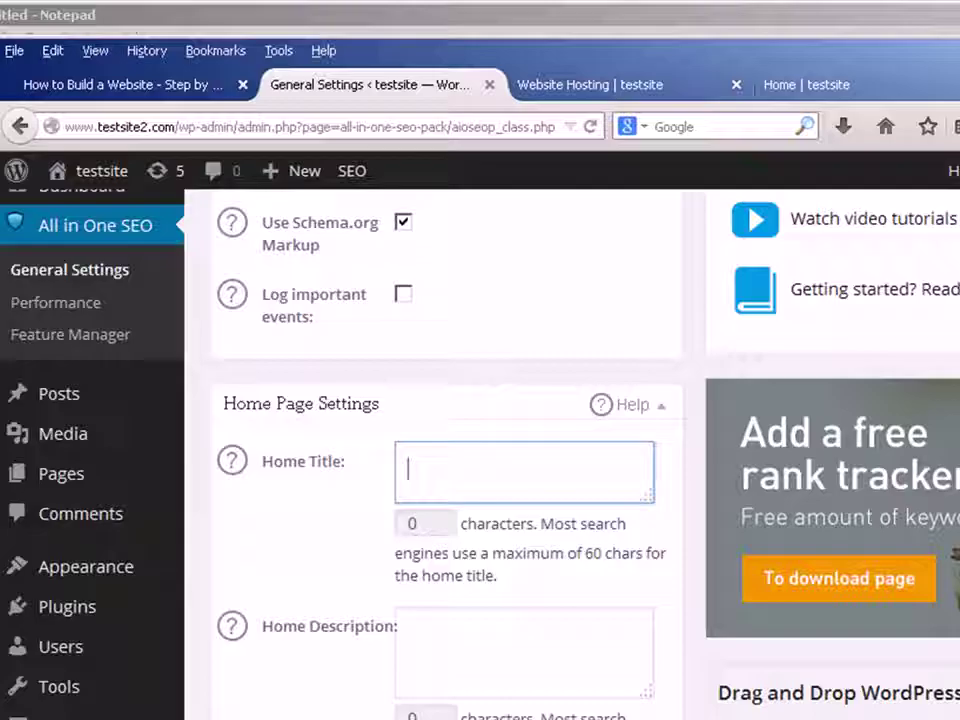
key(ctrl+v)
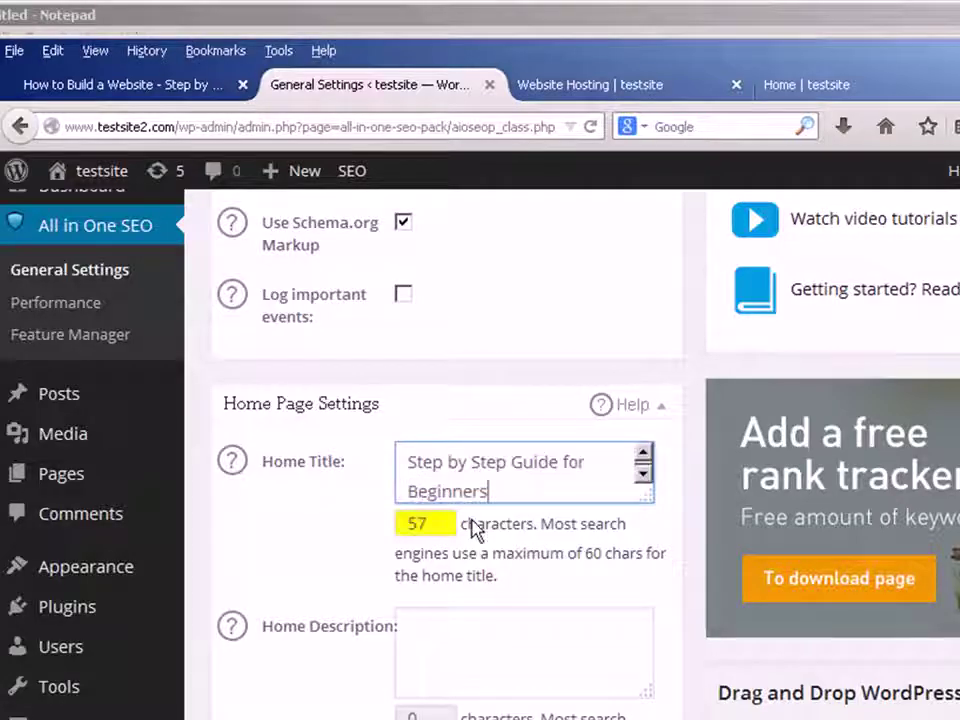
Set the plugin's Home Description to the home page meta description, copied from Notepad
key(alt+Tab)
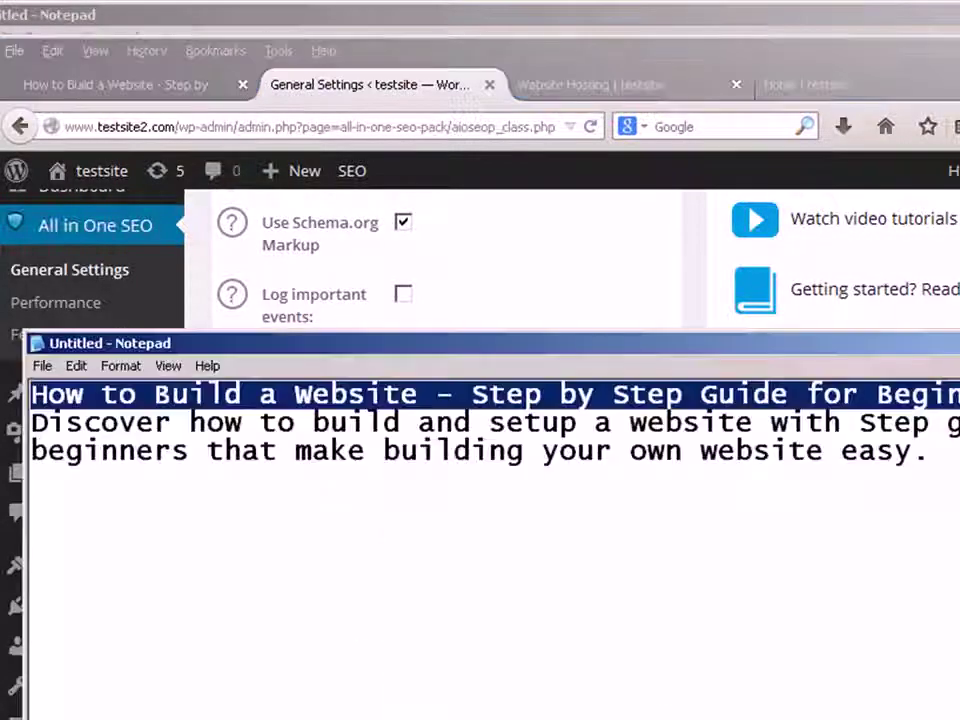
drag(878, 452, 33, 426)
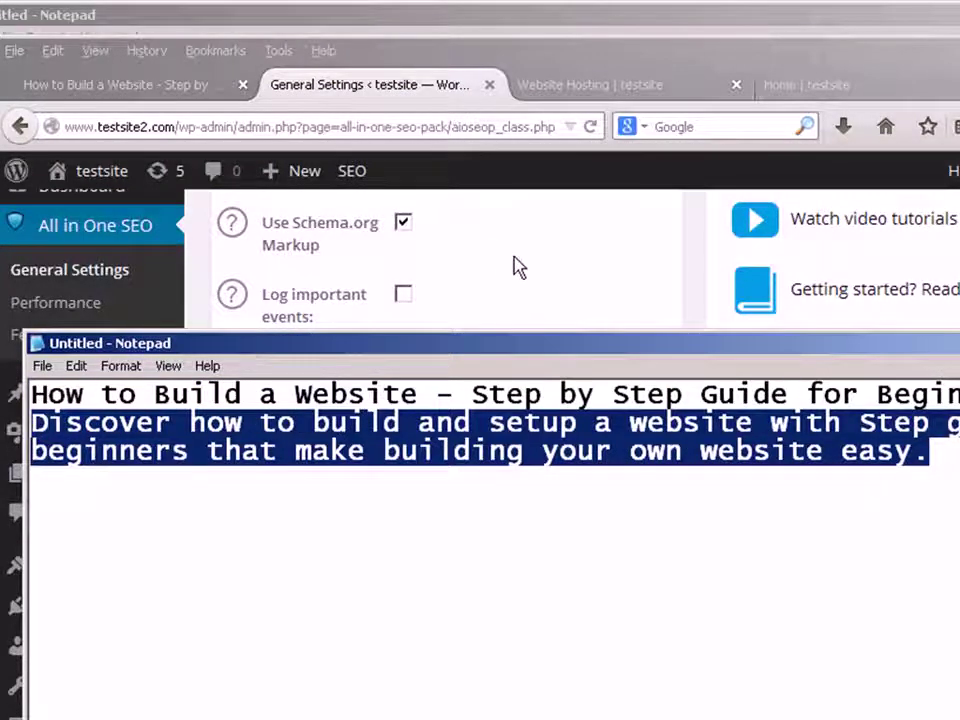
click(578, 480)
click(482, 633)
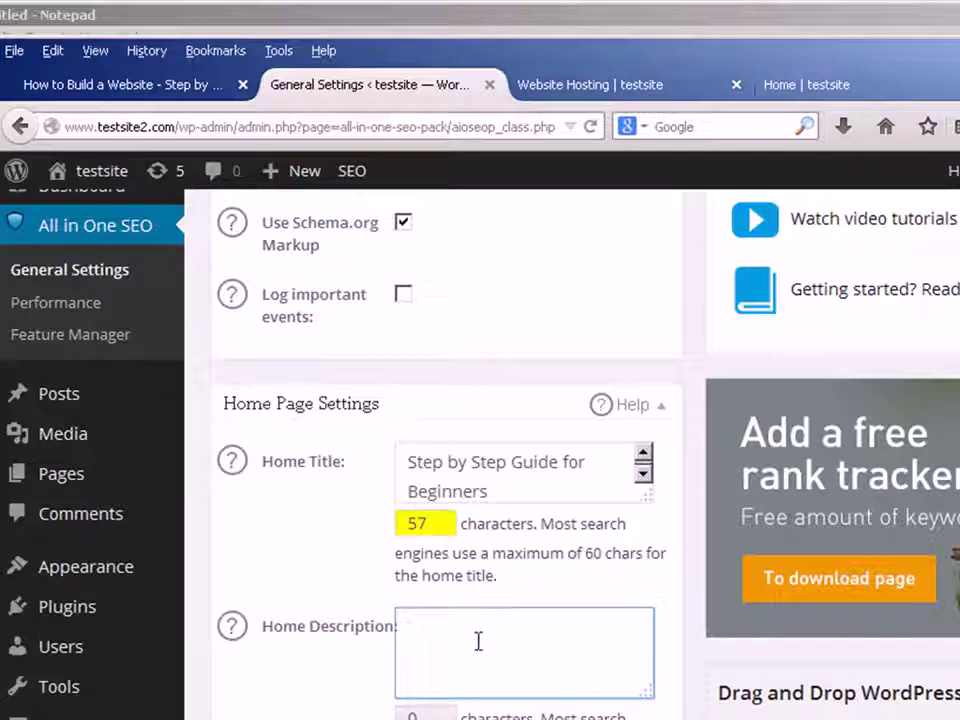
key(ctrl+v)
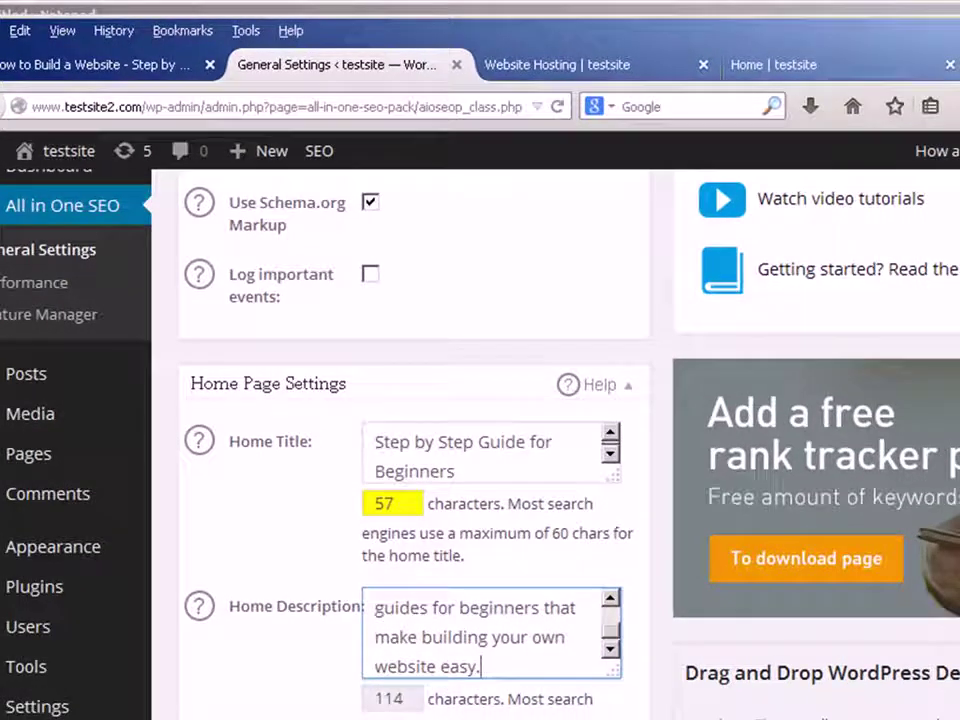
Update the All in One SEO Pack options to save the home page title and description
scroll(480, 450, up, 2)
scroll(415, 450, up, 1)
scroll(415, 450, down, 2)
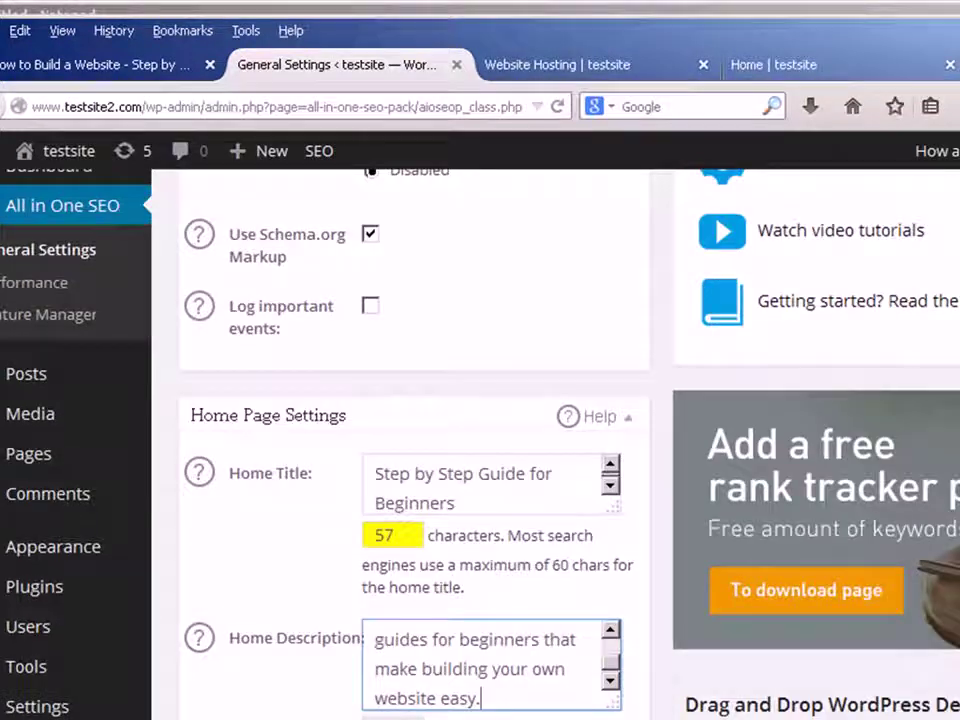
scroll(480, 450, up, 5)
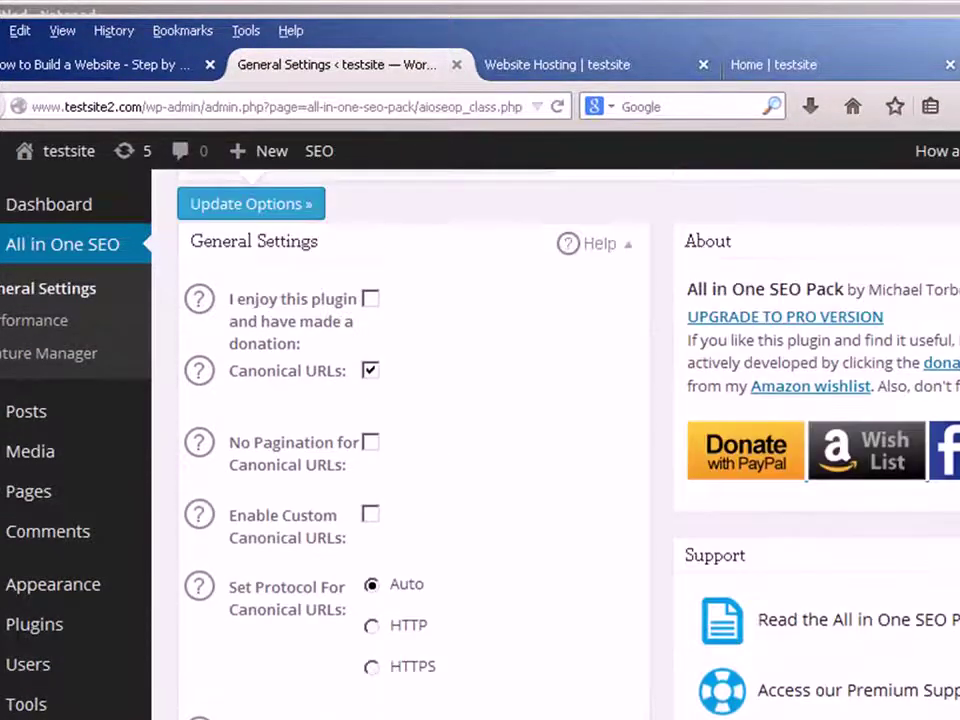
click(290, 361)
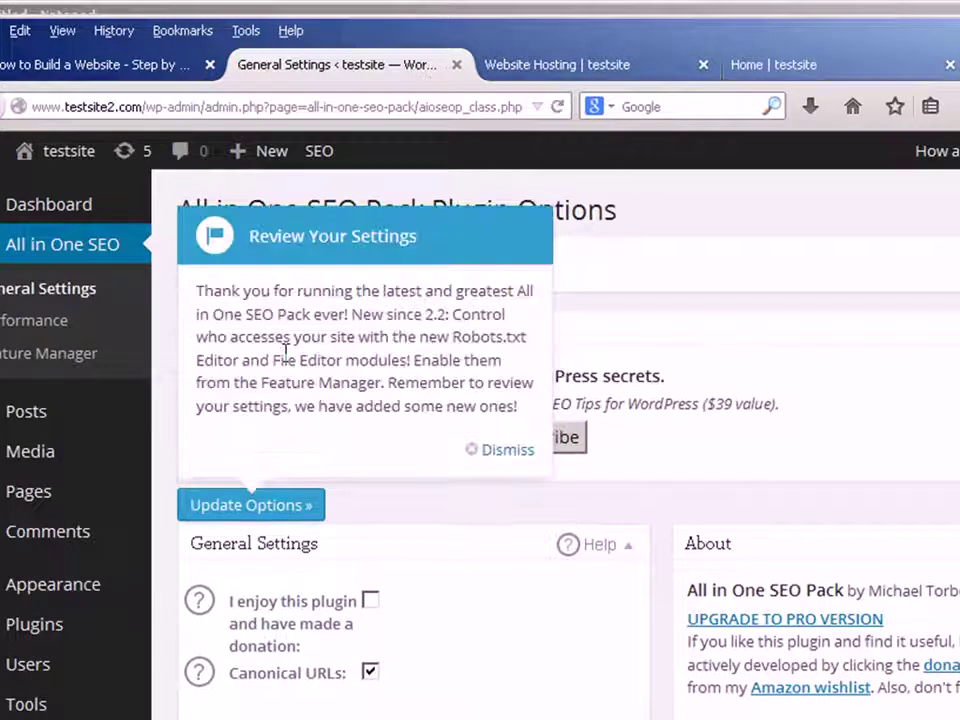
Go to the Website Hosting page of the existing HTML site and view its page source
click(137, 66)
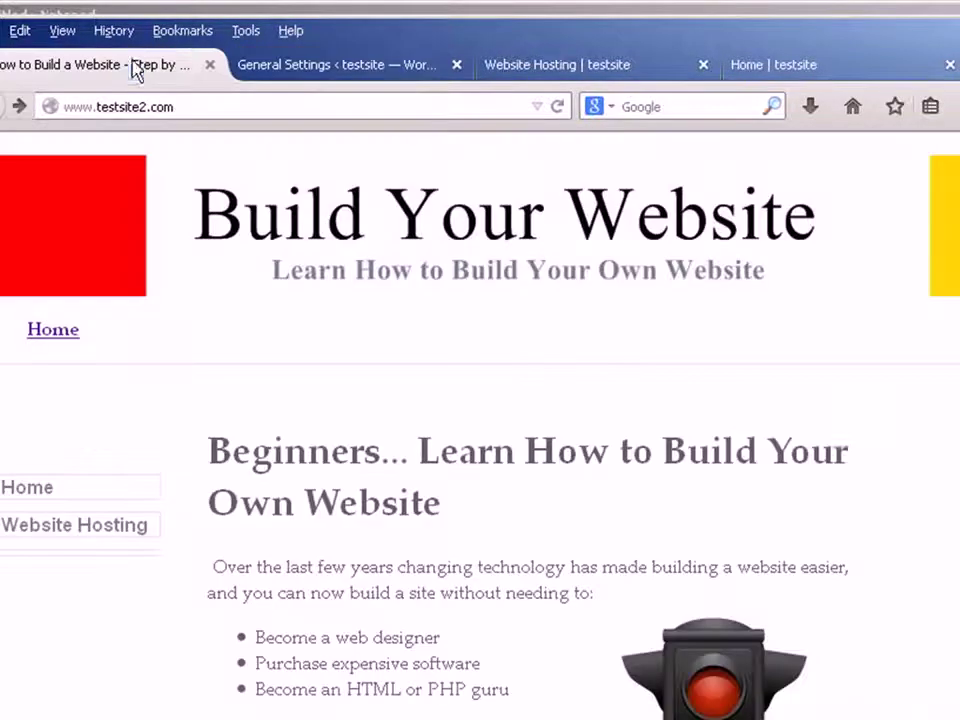
click(104, 533)
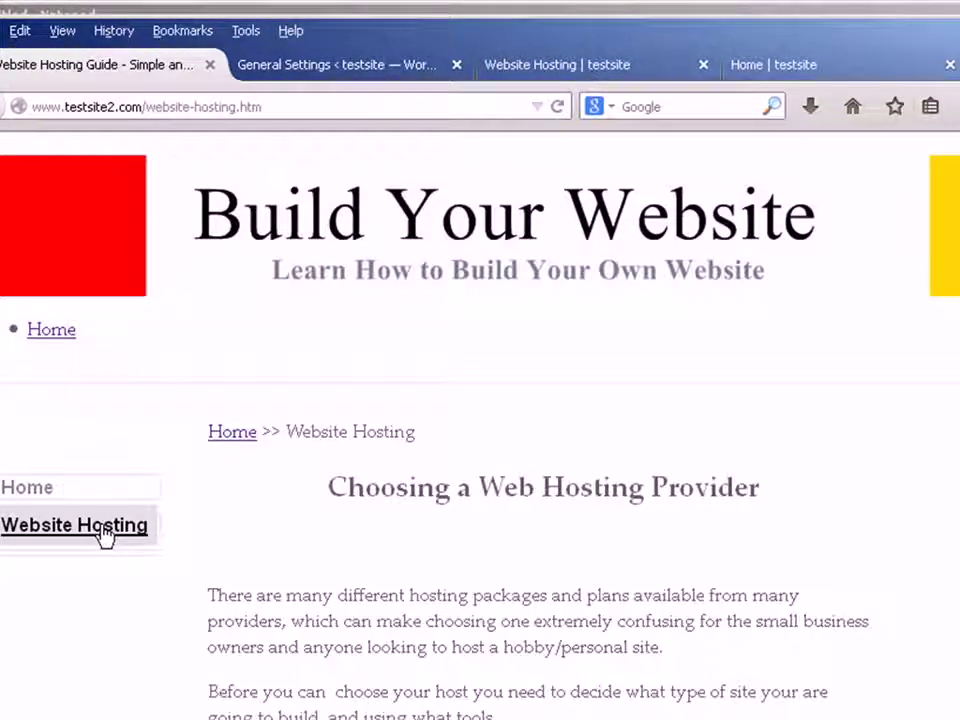
right_click(424, 477)
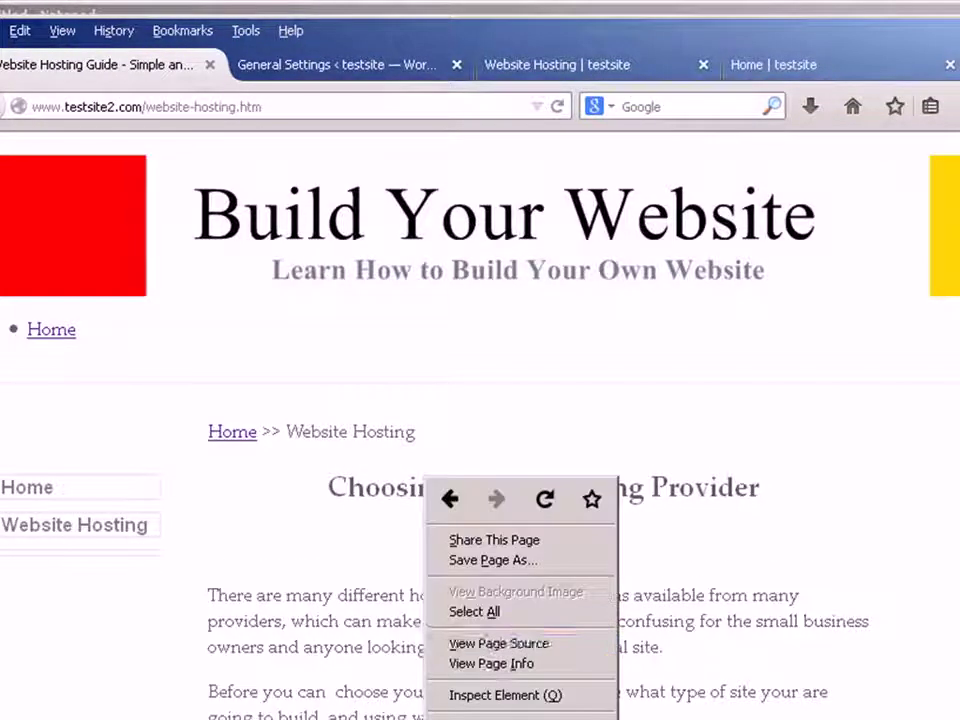
click(502, 645)
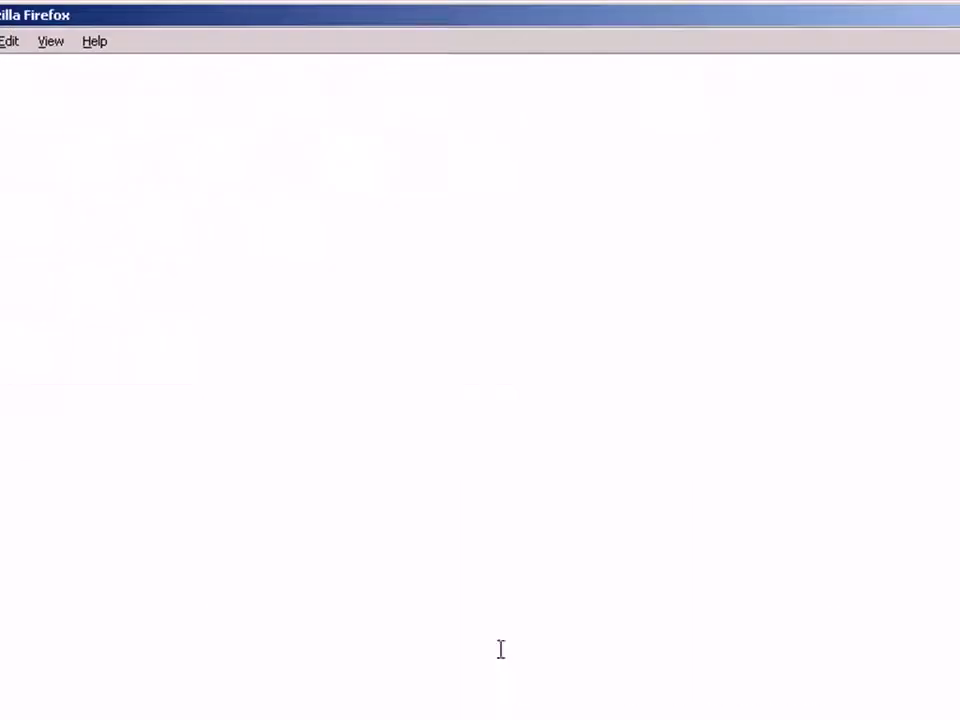
Replace the old Notepad text with the title from the source, "Website Hosting Guide - Simple and Affordable Website Hosting"
drag(652, 125, 77, 124)
key(ctrl+c)
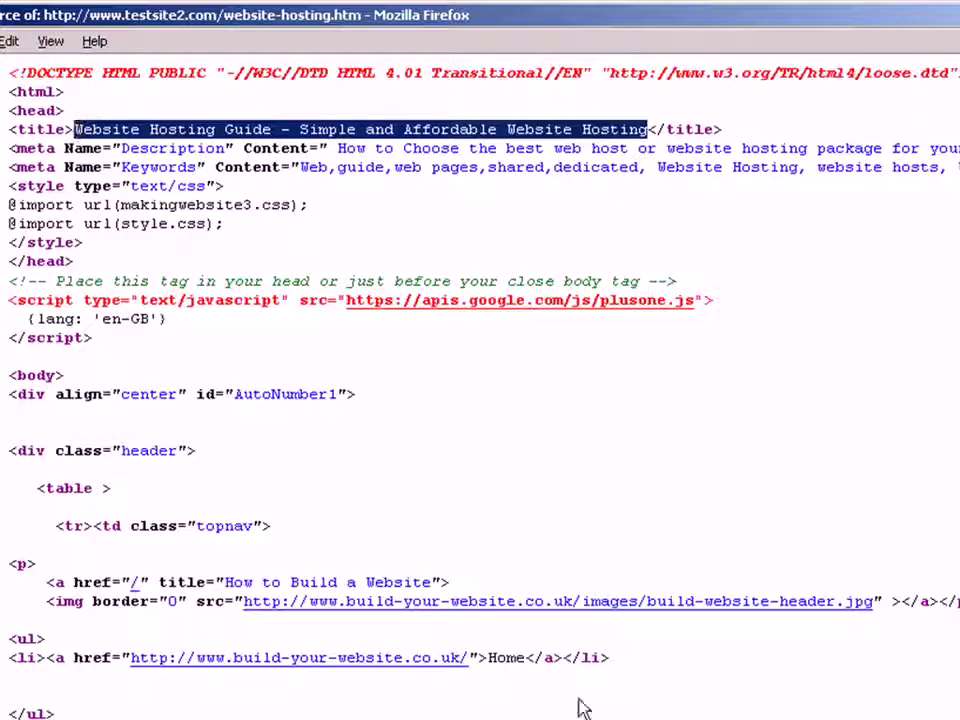
key(alt+Tab)
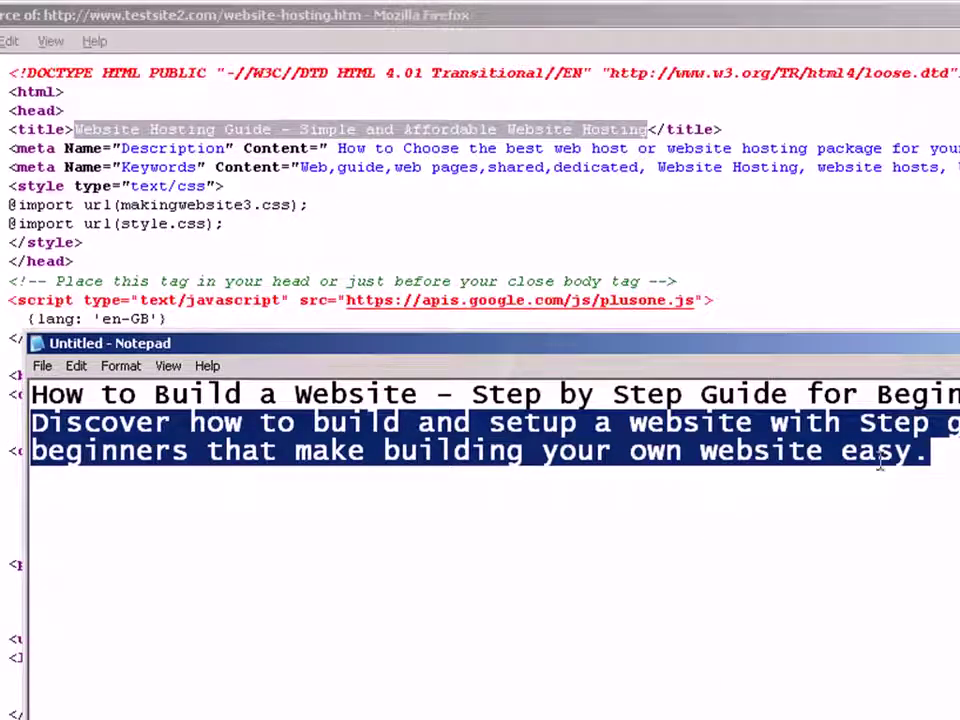
key(Delete)
drag(880, 425, 32, 392)
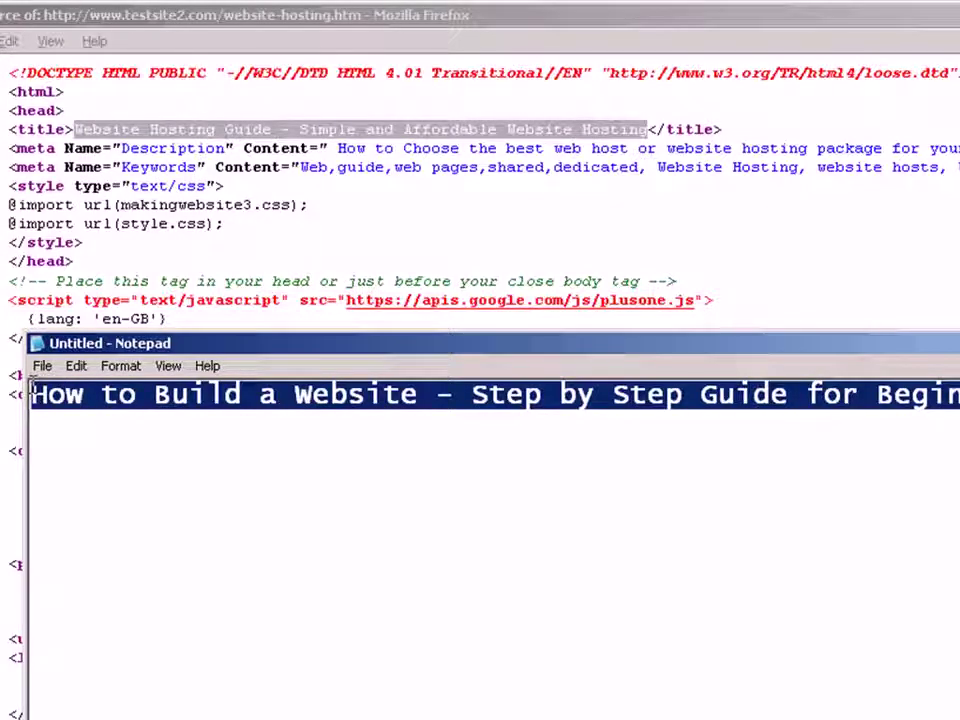
key(ctrl+v)
Copy the meta description line from the Website Hosting page source into Notepad below the title
click(486, 99)
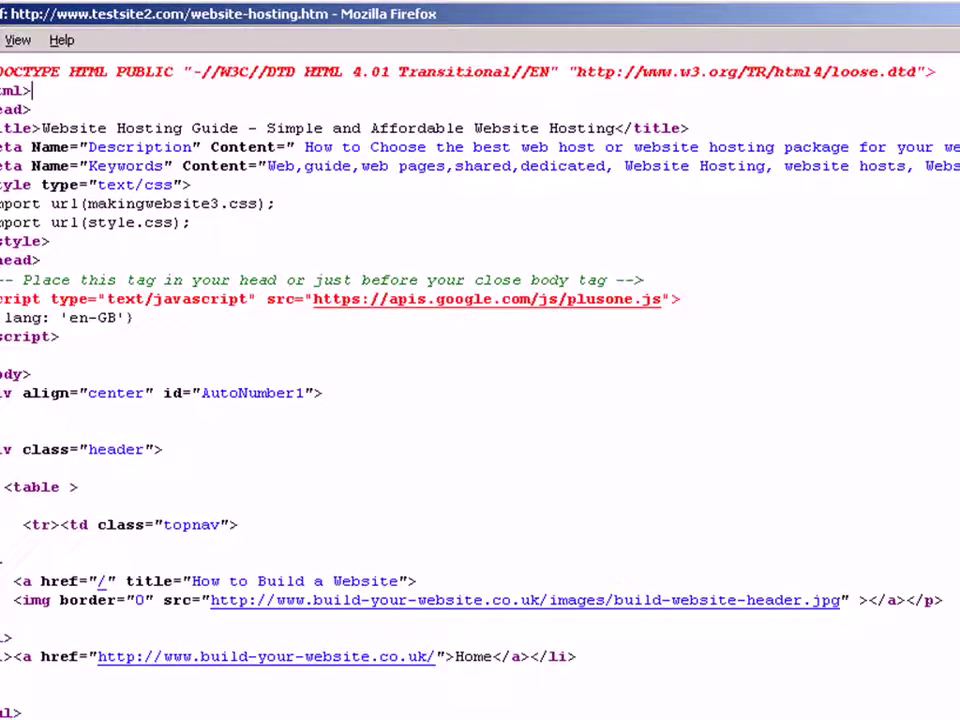
scroll(480, 380, right, 10)
scroll(480, 380, right, 15)
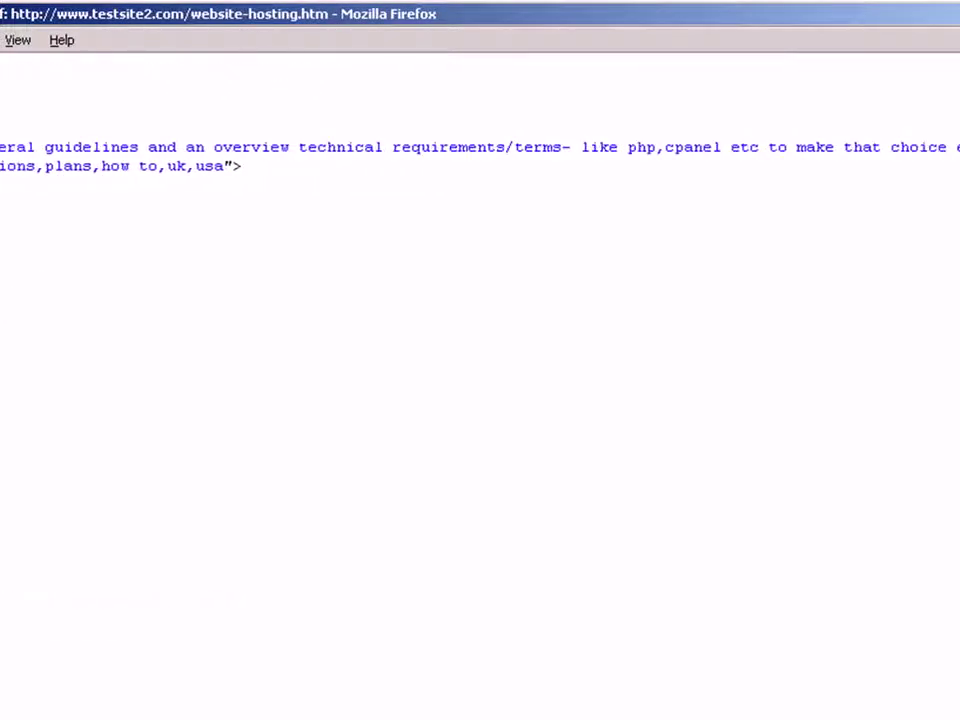
scroll(480, 380, right, 1)
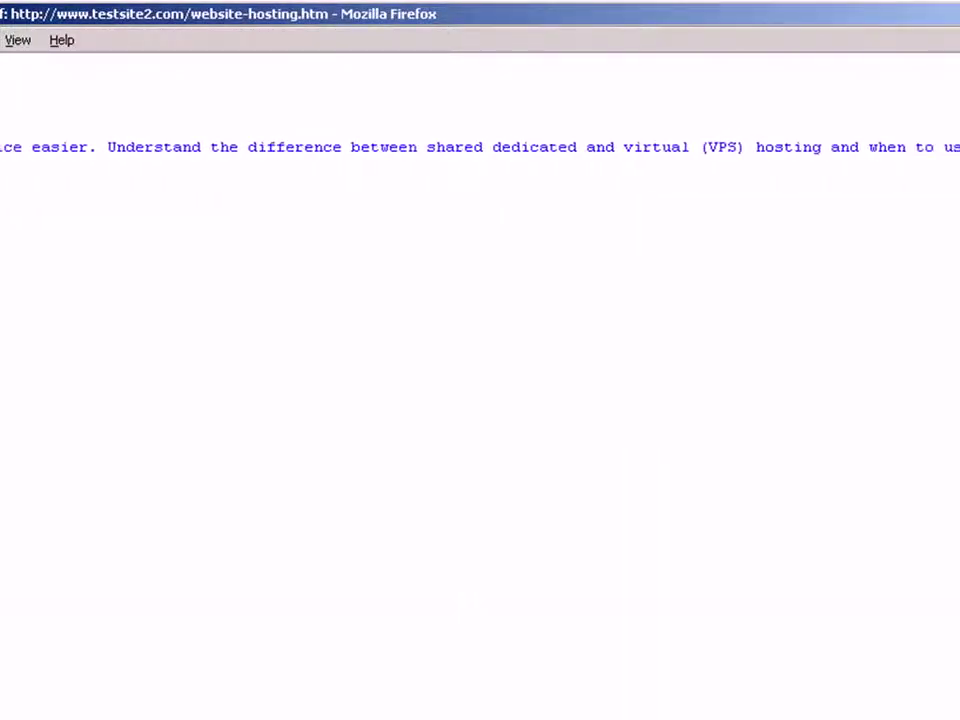
drag(930, 172, 866, 154)
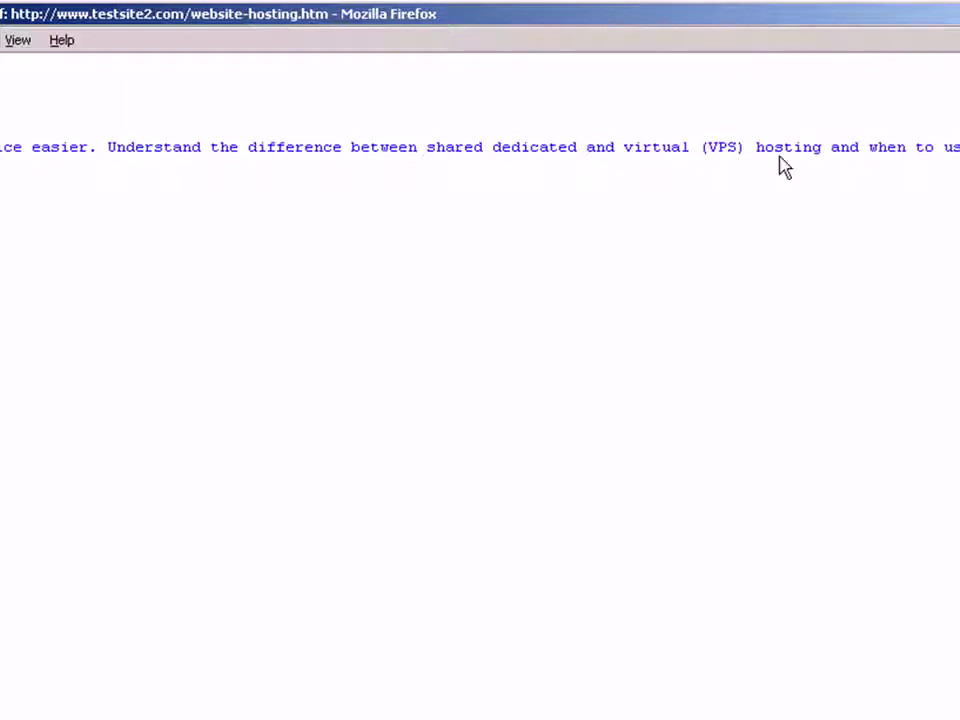
drag(169, 171, 81, 133)
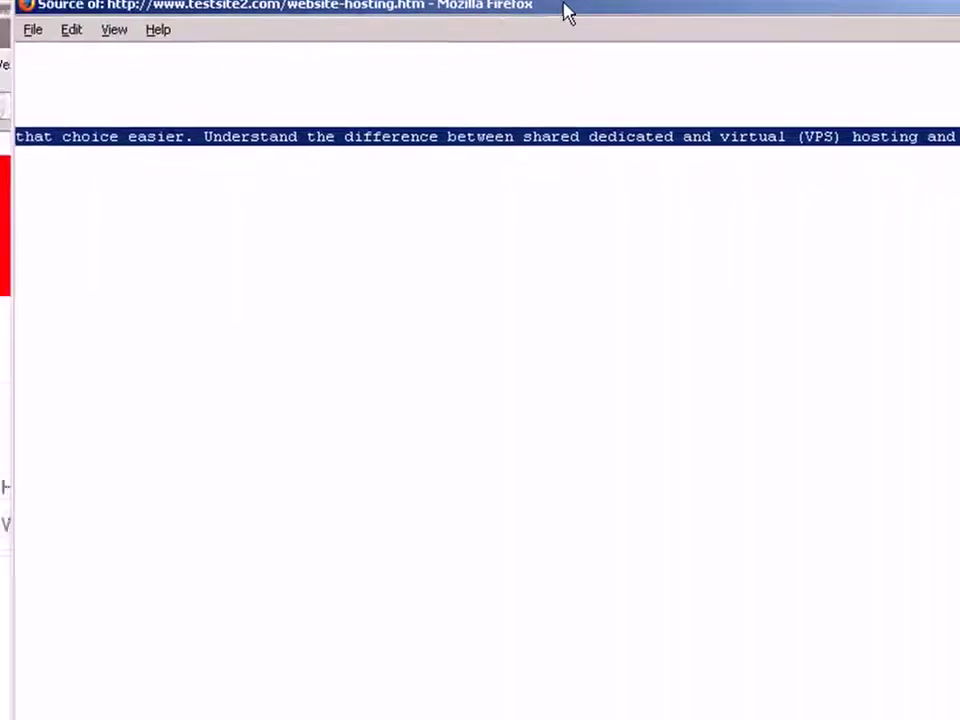
key(alt+Tab)
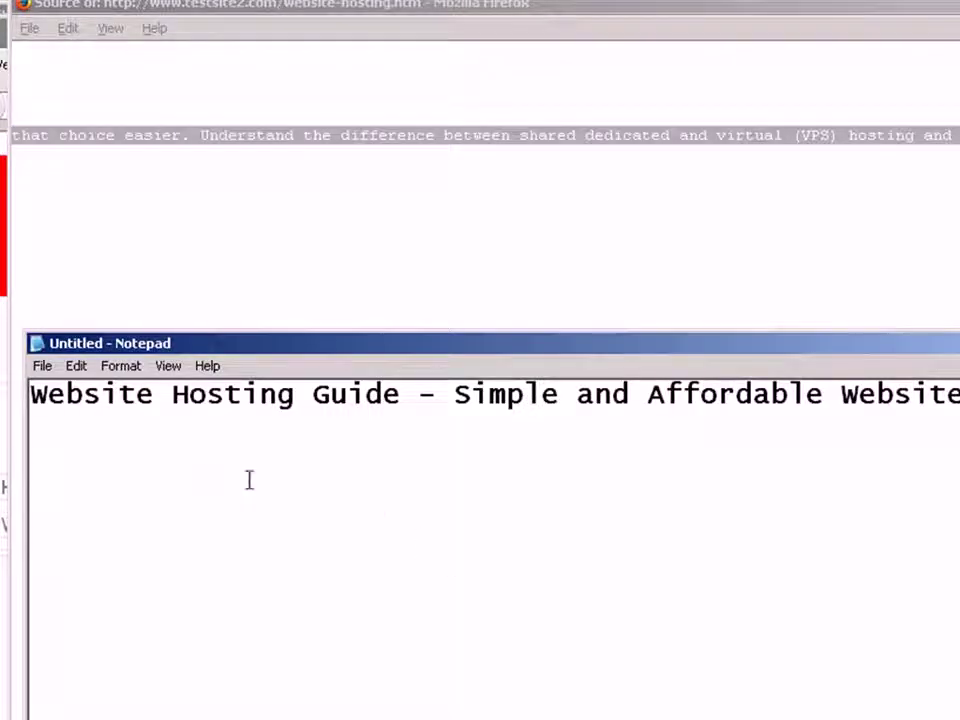
key(ctrl+v)
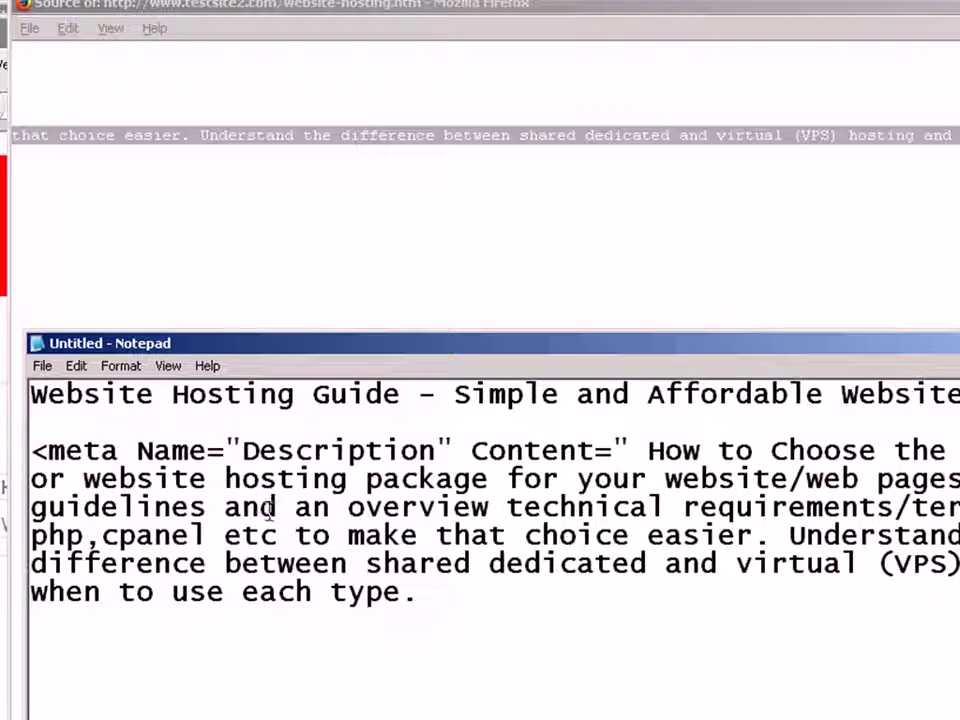
Remove the opening meta tag markup and the leading space before "How to Choose" from the description in Notepad
drag(628, 450, 28, 452)
key(Delete)
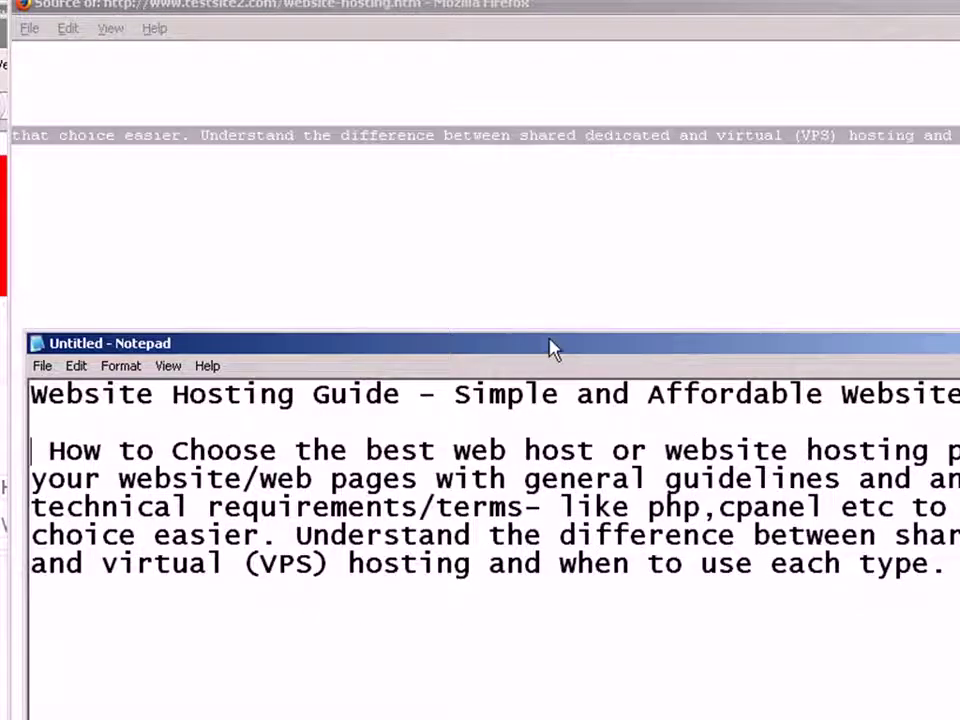
drag(551, 349, 538, 300)
key(Delete)
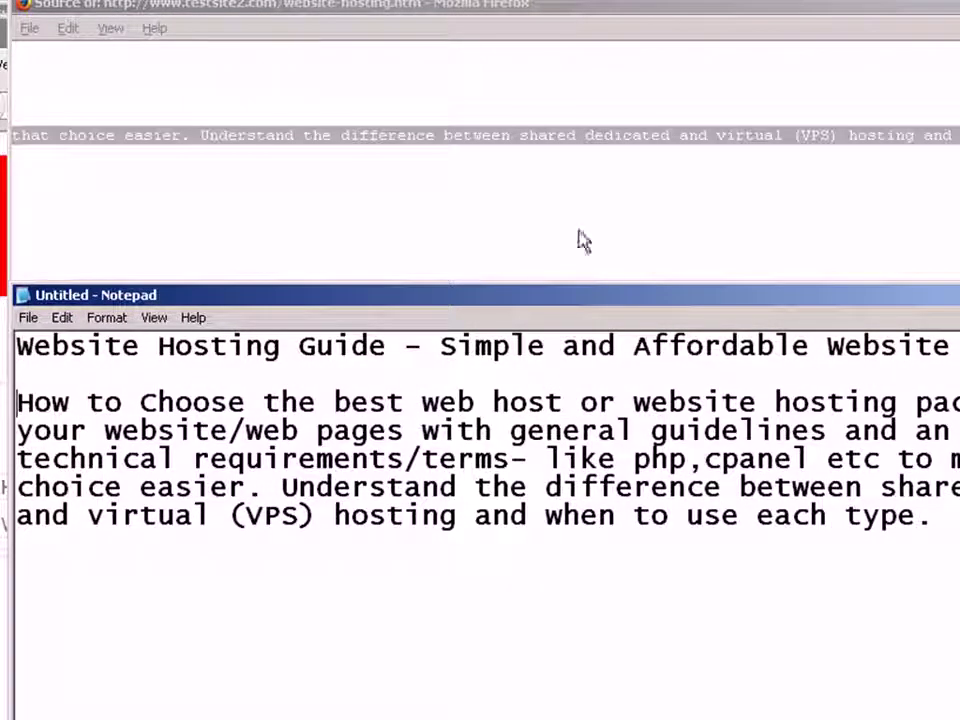
Check the keywords meta tag in the Website Hosting page source, and close the source window
click(430, 10)
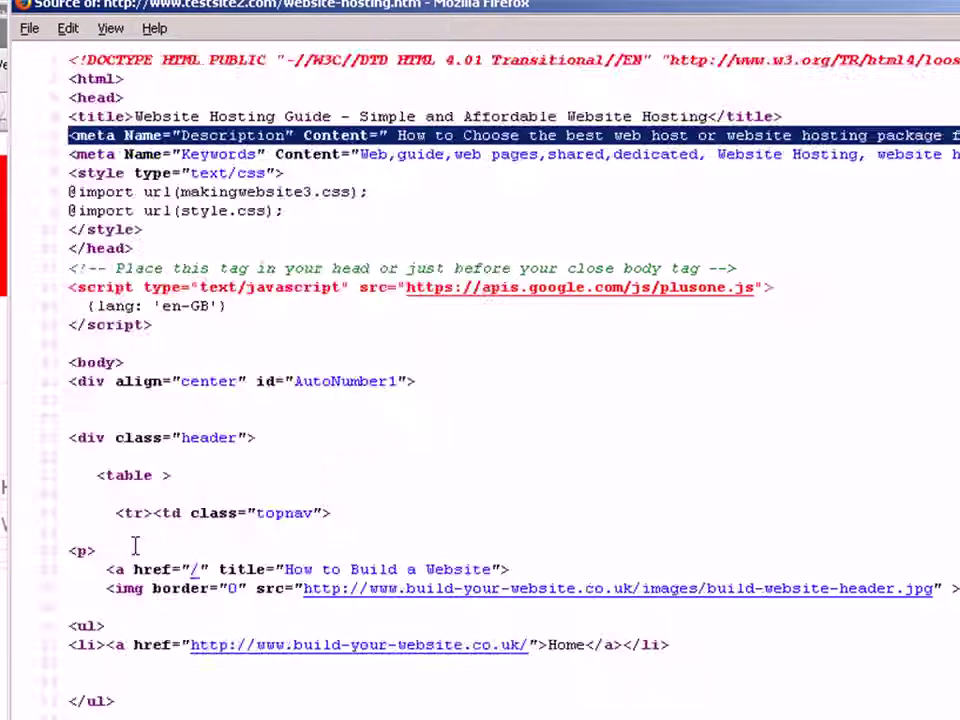
click(226, 154)
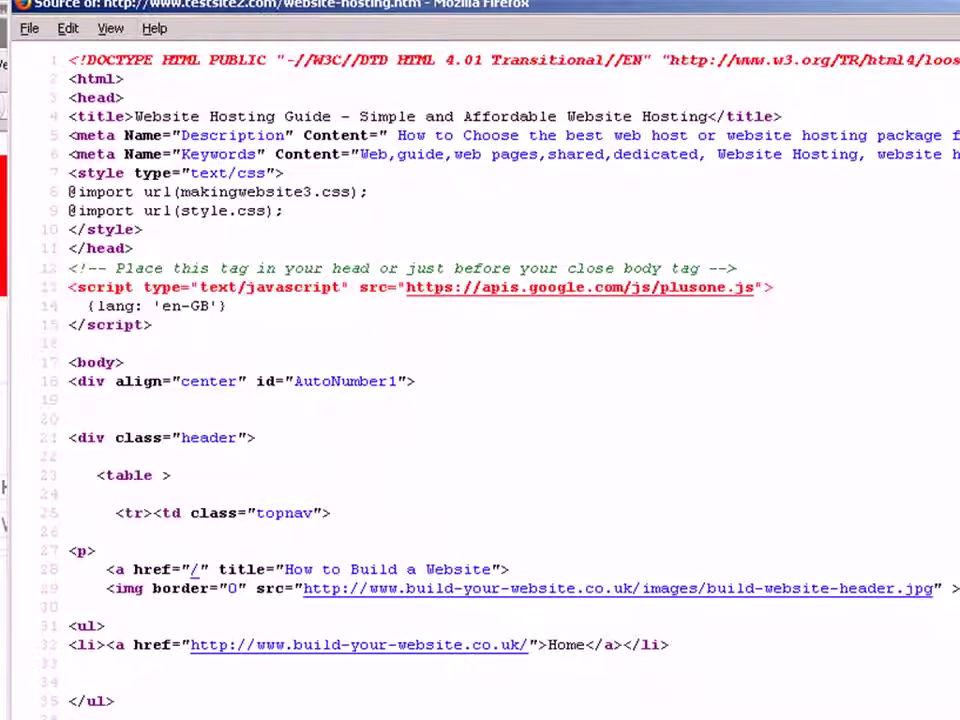
key(alt+Tab)
click(665, 12)
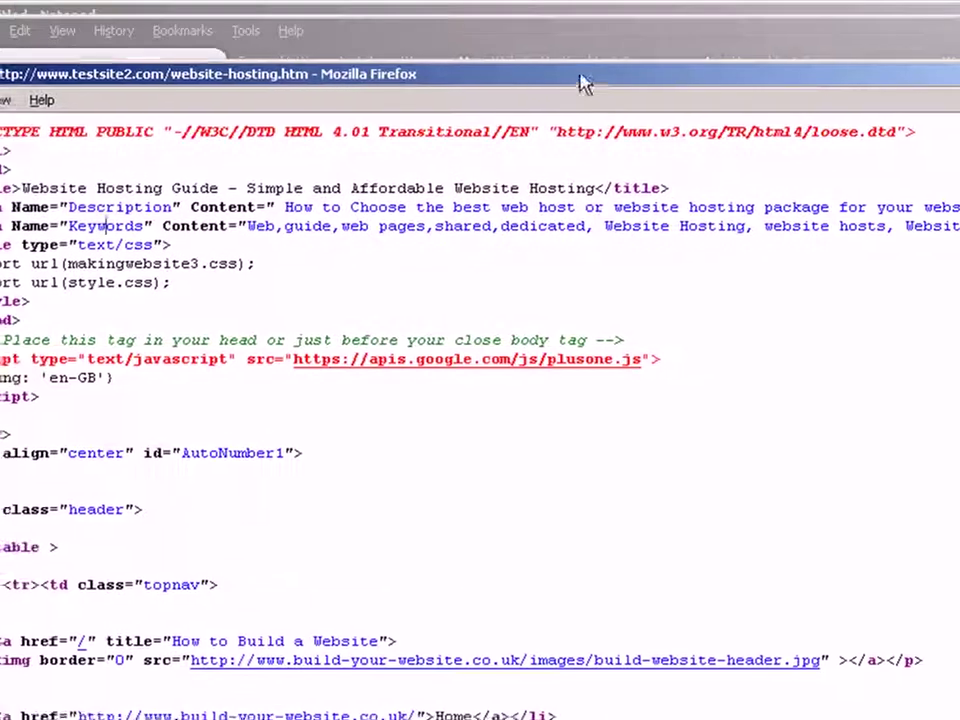
key(ctrl+w)
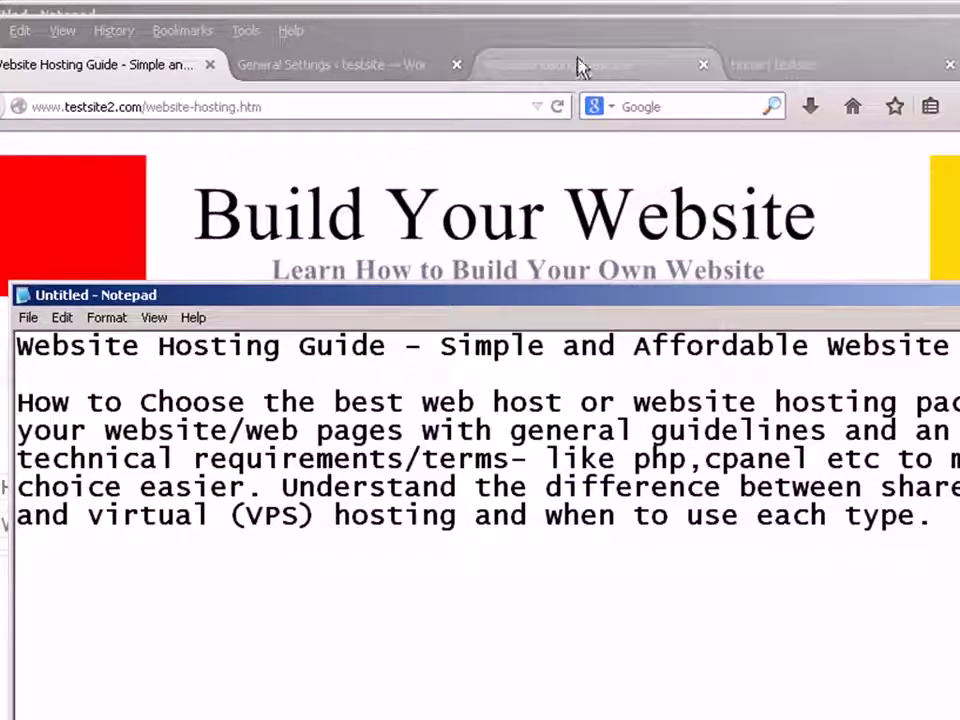
Open the Website Hosting page for editing from the WordPress pages list
click(272, 68)
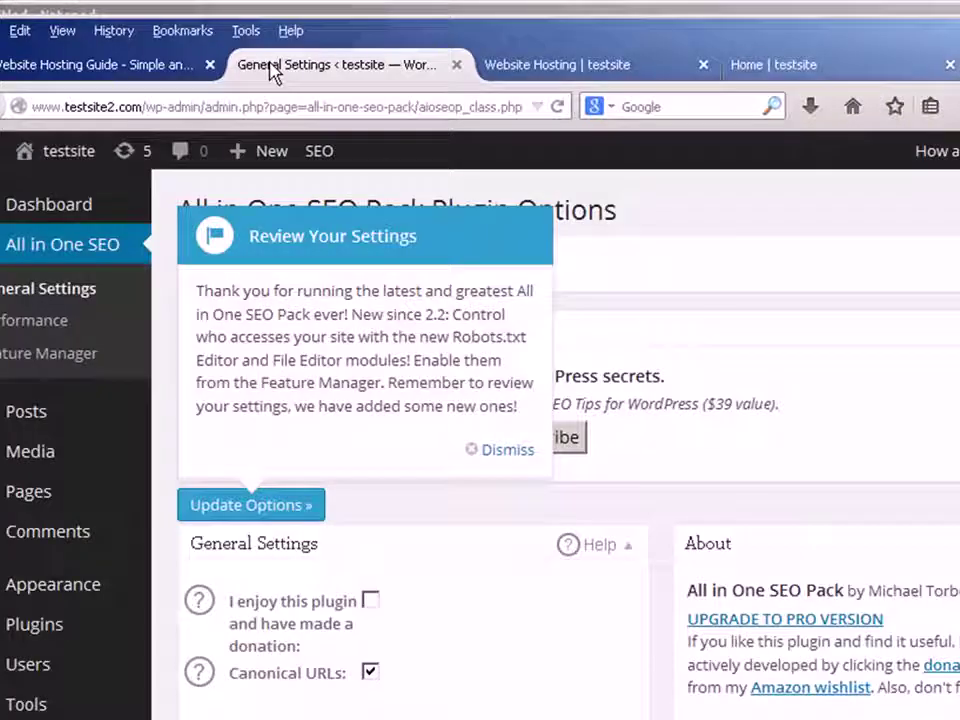
click(40, 515)
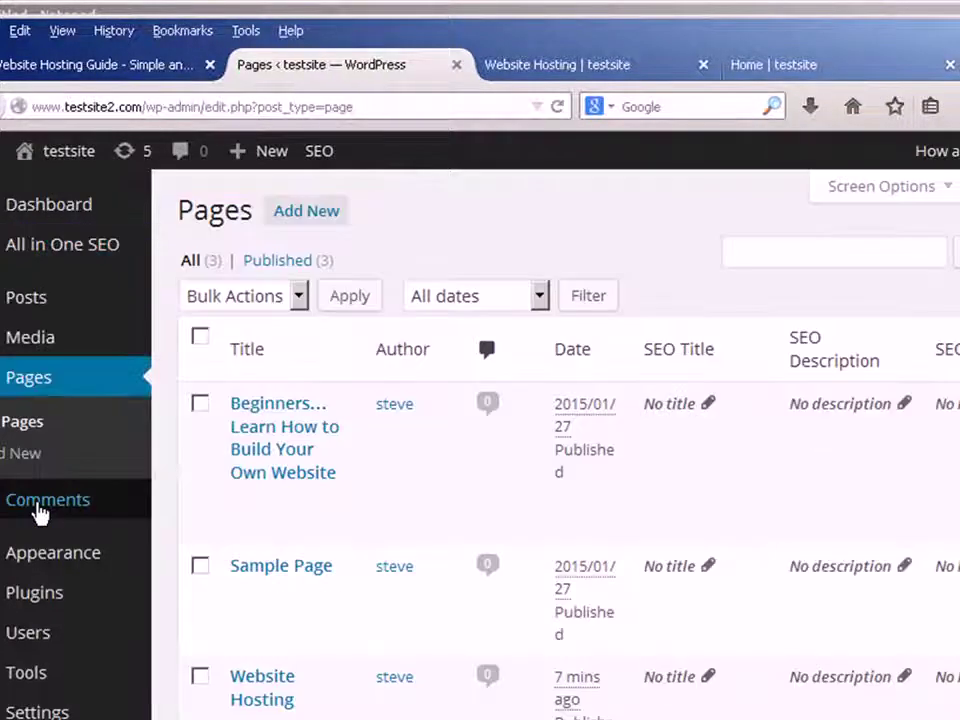
scroll(277, 548, down, 3)
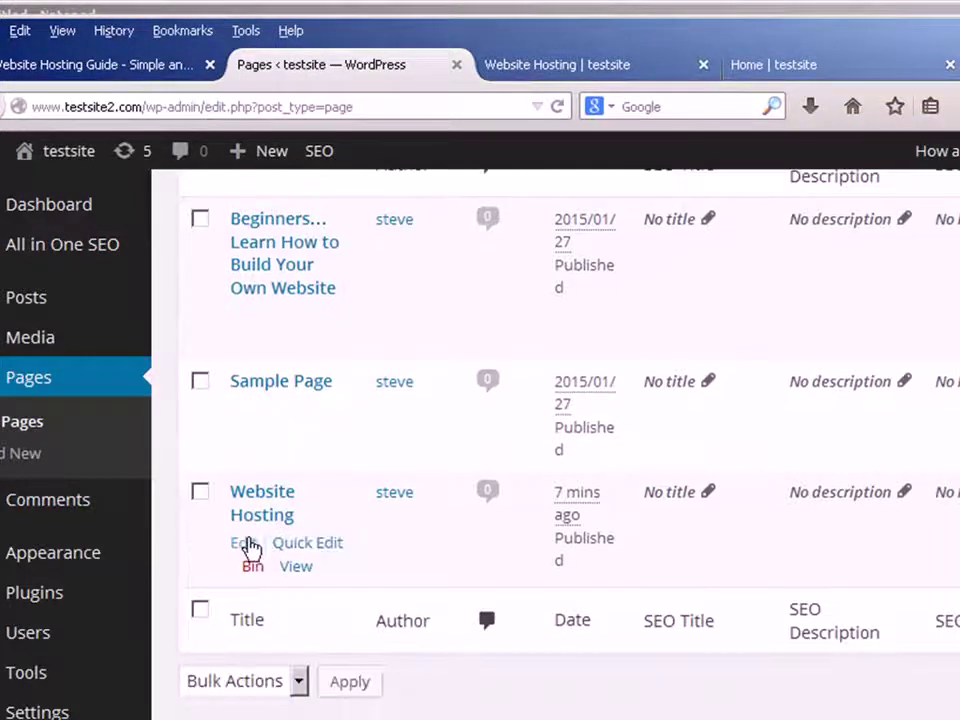
click(244, 543)
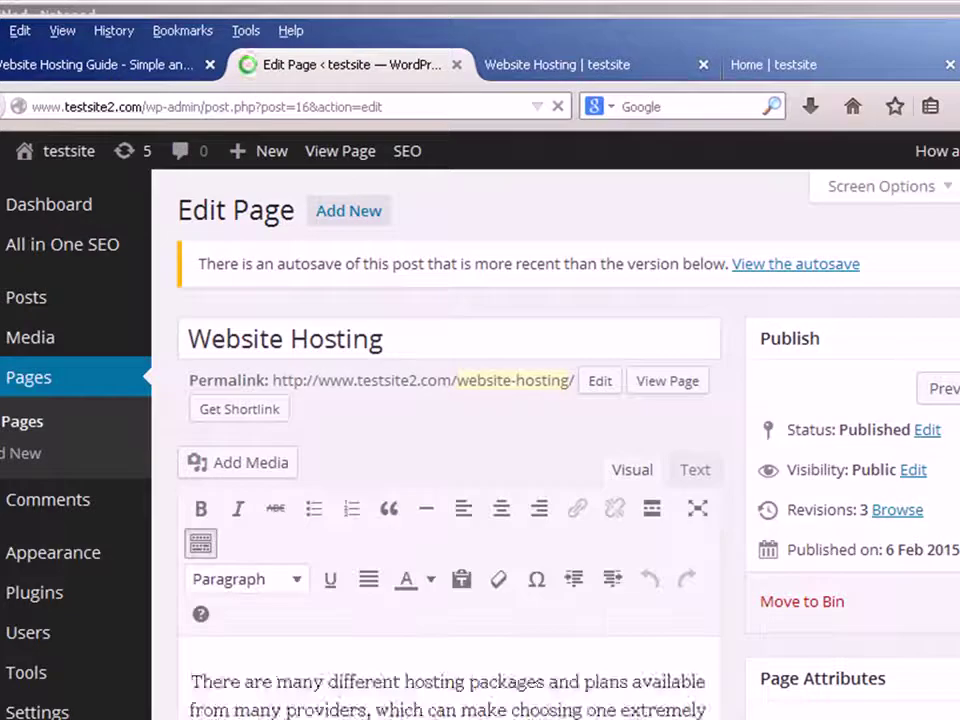
Copy the title "Website Hosting Guide - Simple and Affordable Website Hosting" from Notepad into the Website Hosting page's SEO title
scroll(440, 600, down, 2)
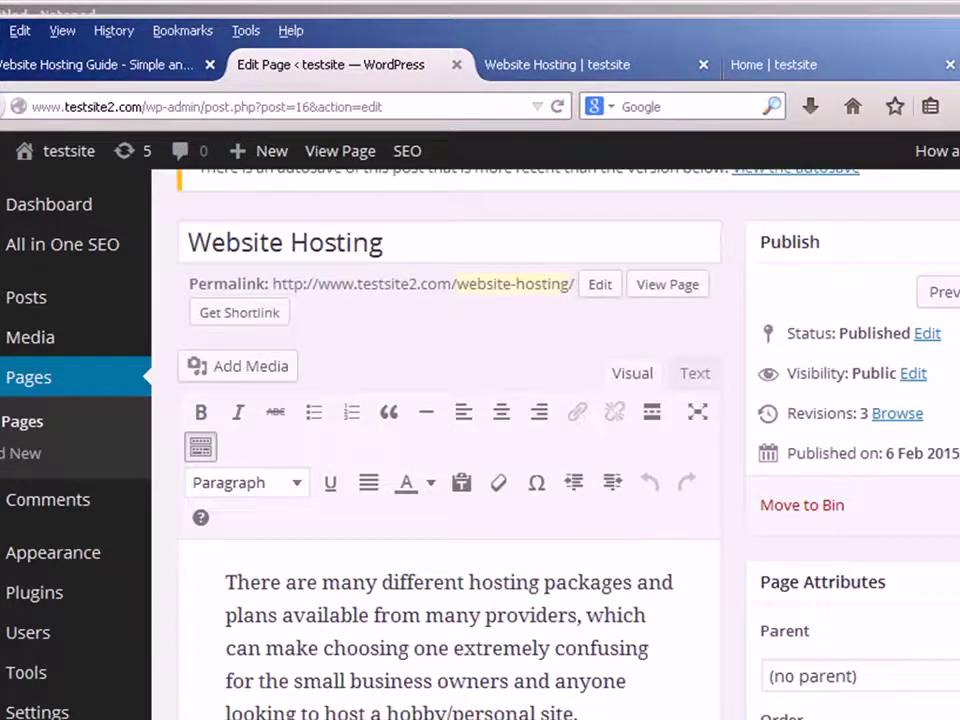
scroll(440, 500, down, 5)
scroll(450, 450, down, 10)
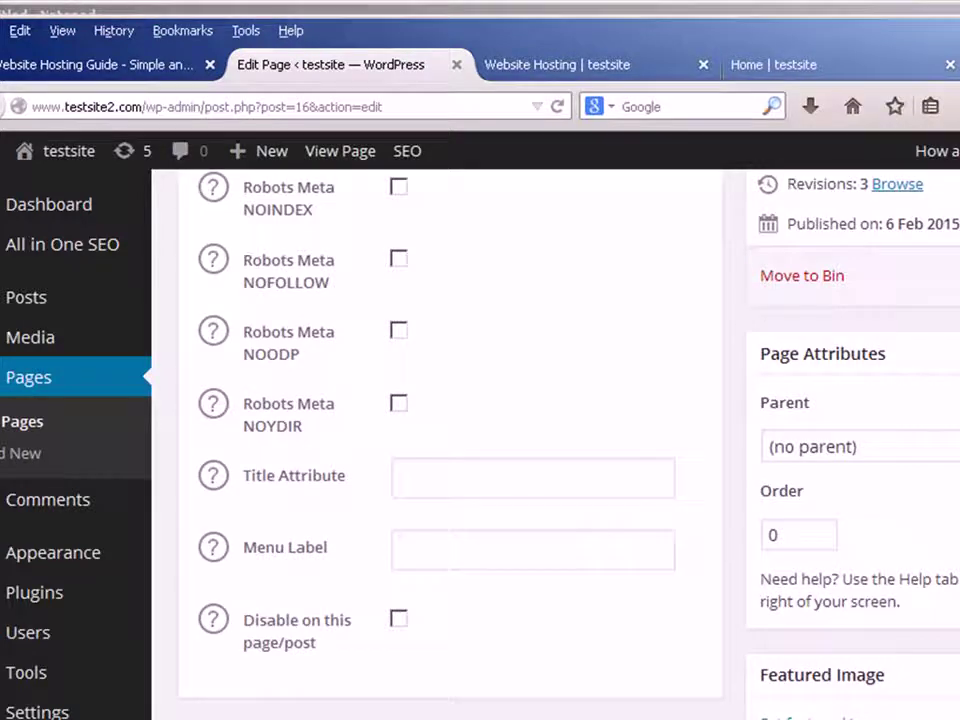
scroll(450, 450, up, 8)
scroll(450, 450, up, 5)
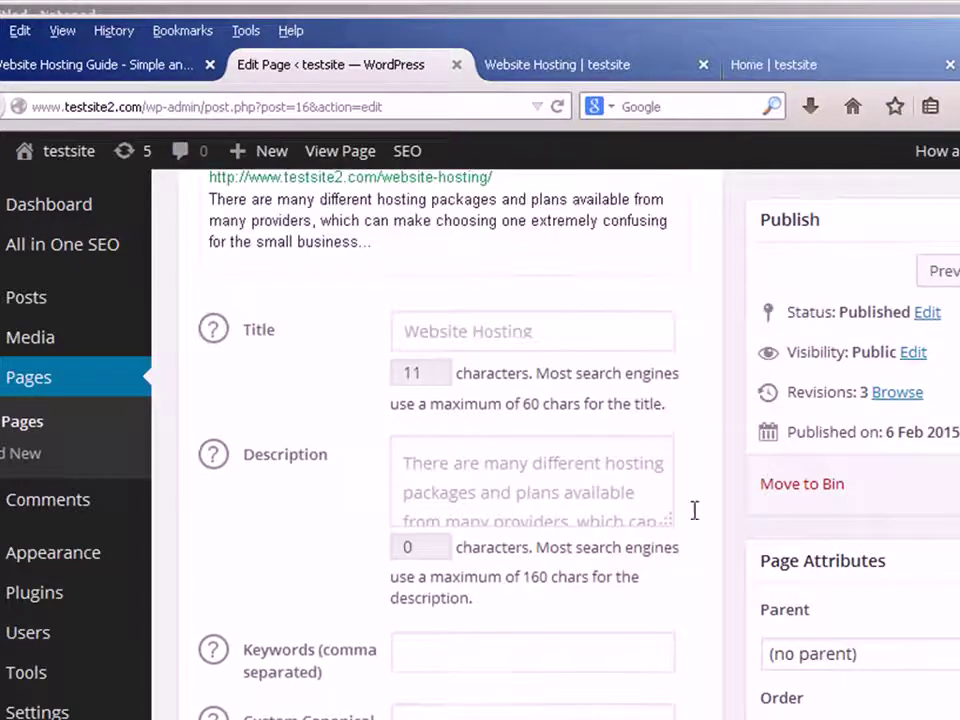
click(536, 330)
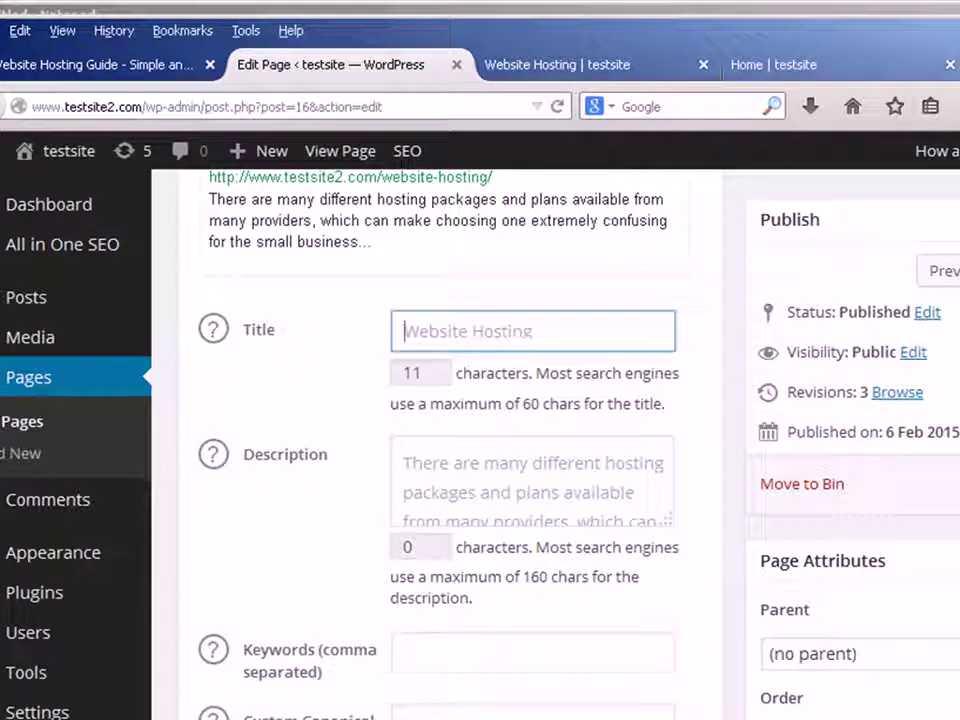
scroll(419, 472, up, 3)
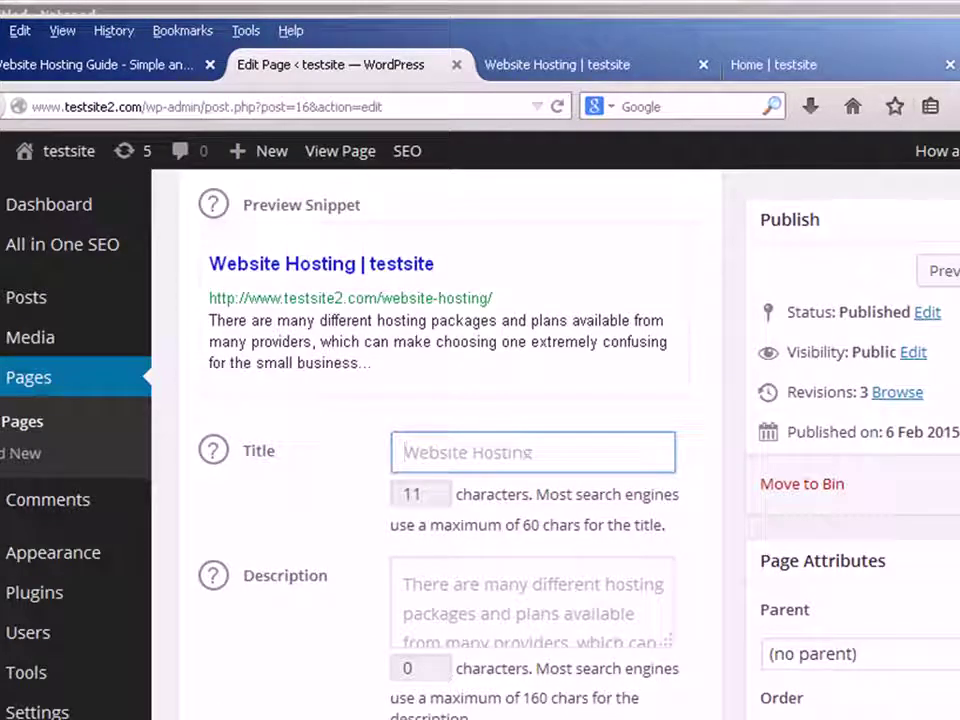
key(alt+Tab)
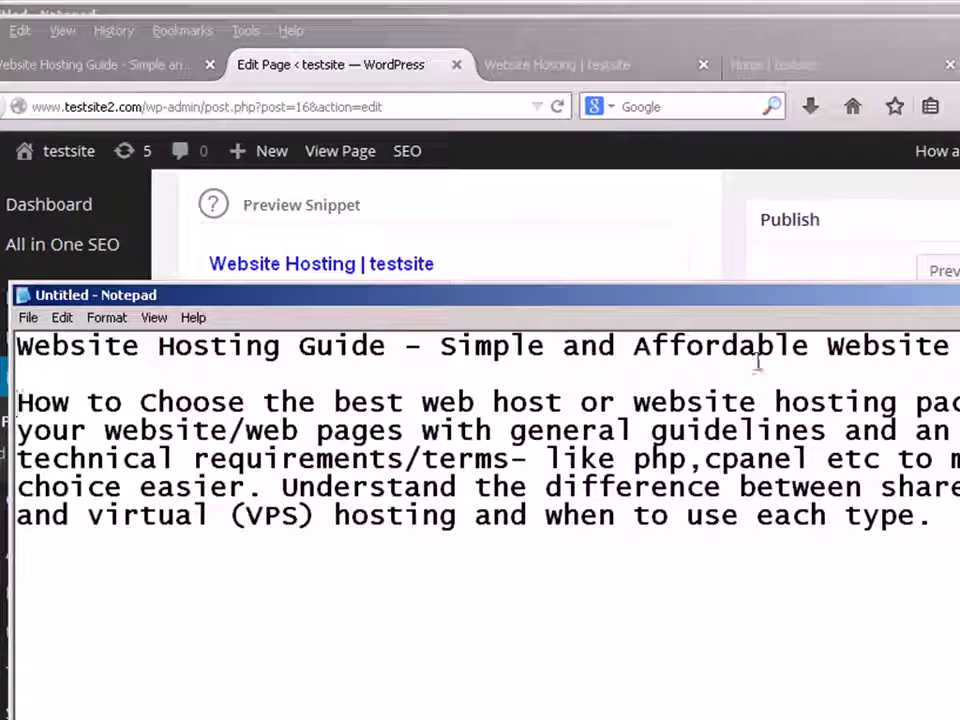
drag(955, 346, 10, 352)
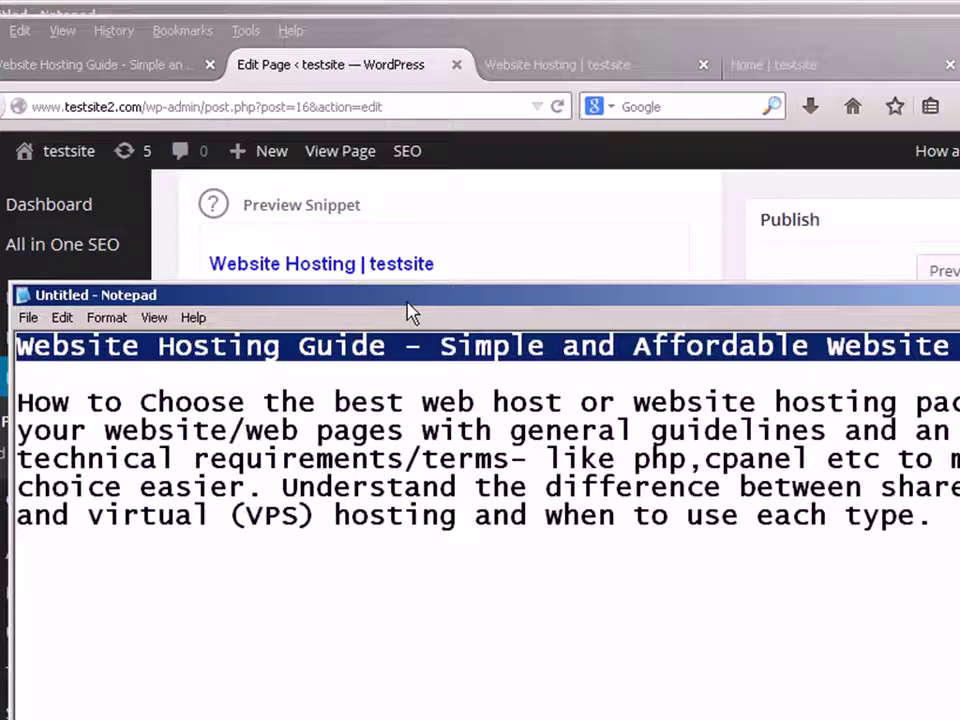
drag(406, 301, 406, 606)
click(406, 454)
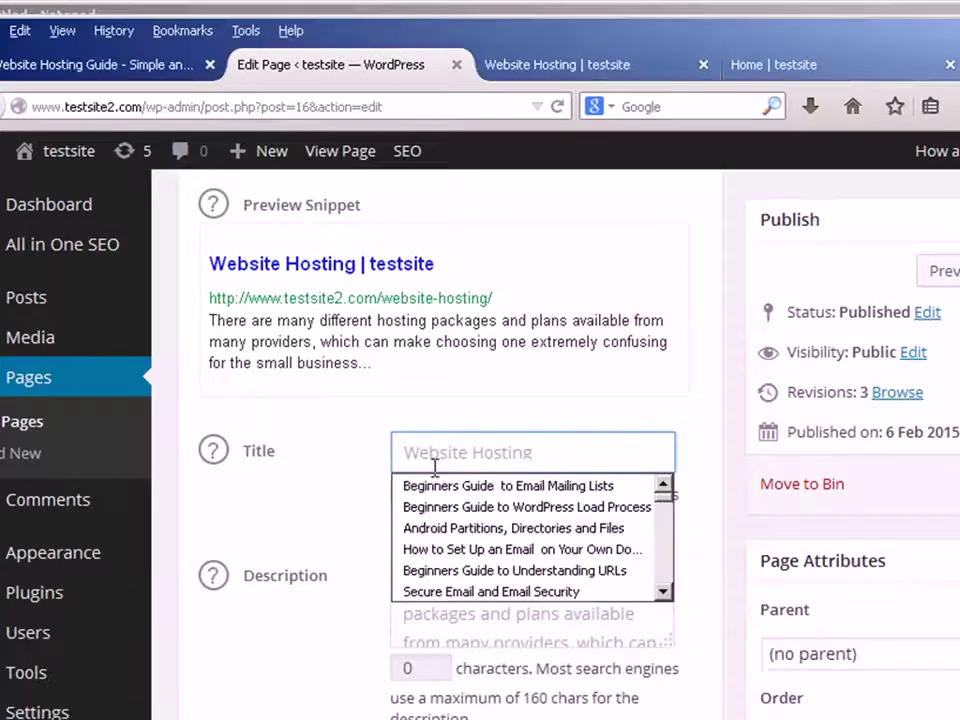
text(Website Hosting Guide - Simple and Affordable Website Hosting)
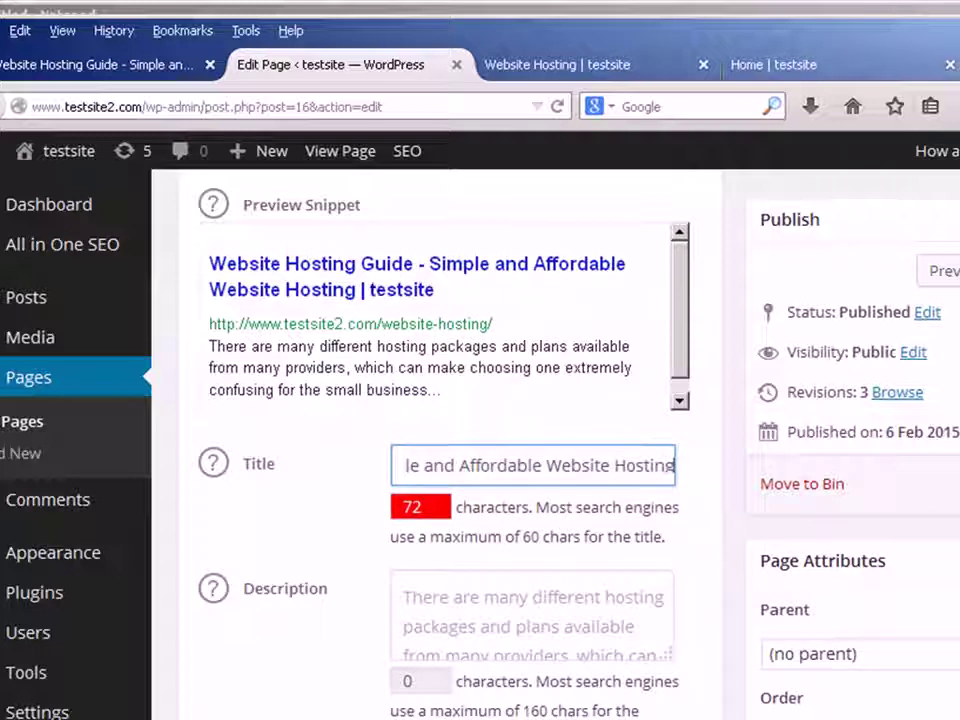
Copy the full description starting with "How to Choose the best web host" from Notepad into the page's SEO description
key(alt+Tab)
drag(763, 603, 763, 370)
drag(926, 589, 5, 480)
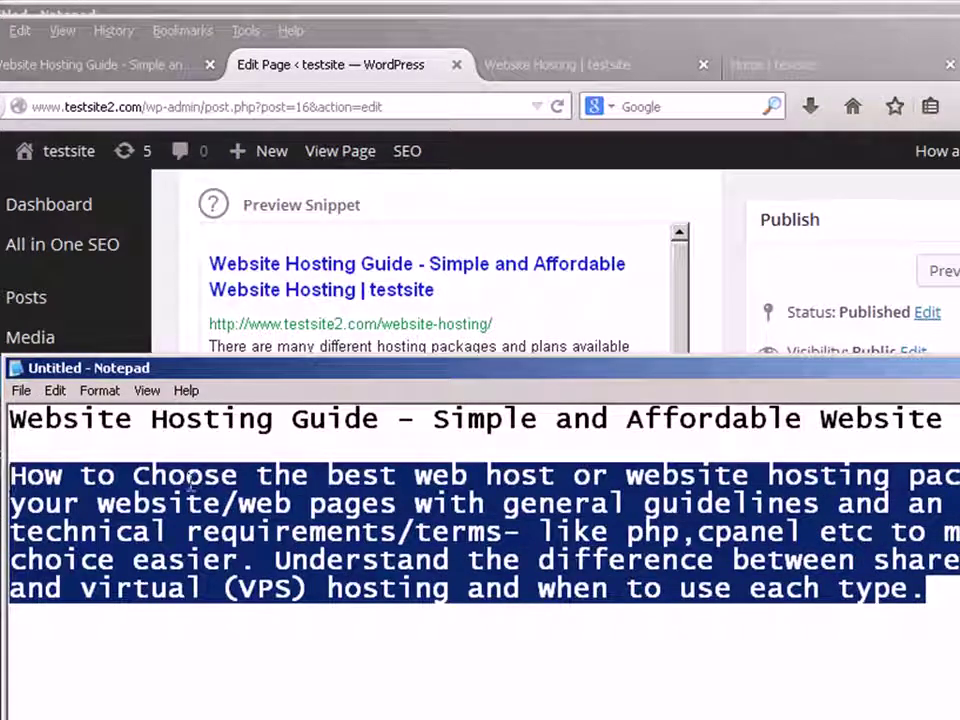
drag(463, 370, 484, 700)
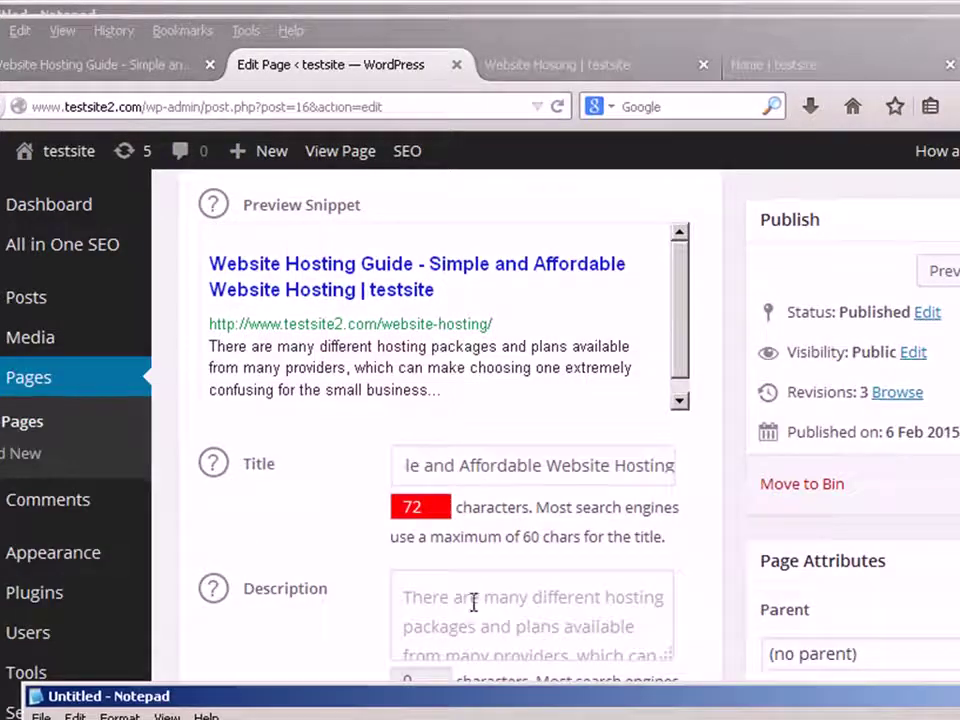
click(471, 606)
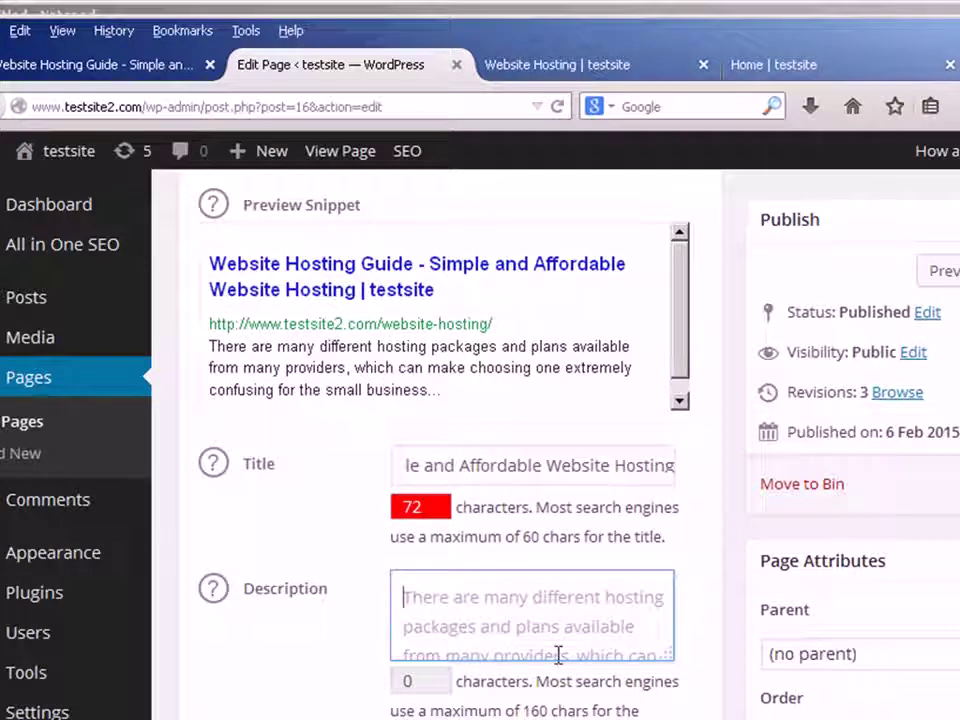
key(ctrl+v)
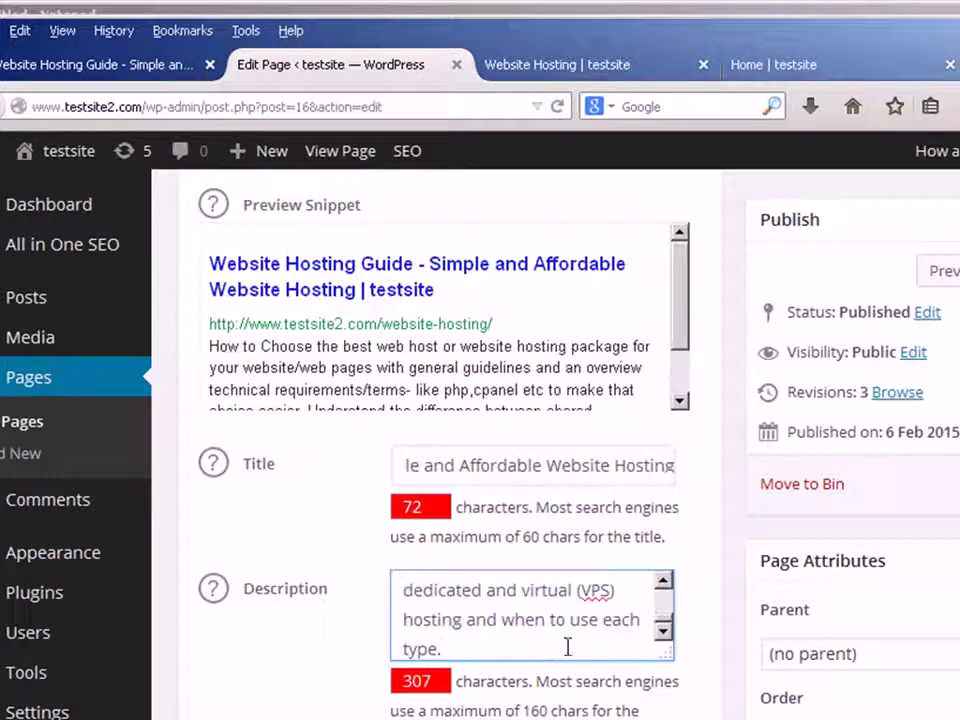
Review the SEO preview snippet, update the Website Hosting page, and look over its preview
mouse_move(679, 335)
mouse_down()
mouse_move(683, 380)
mouse_move(680, 347)
mouse_up()
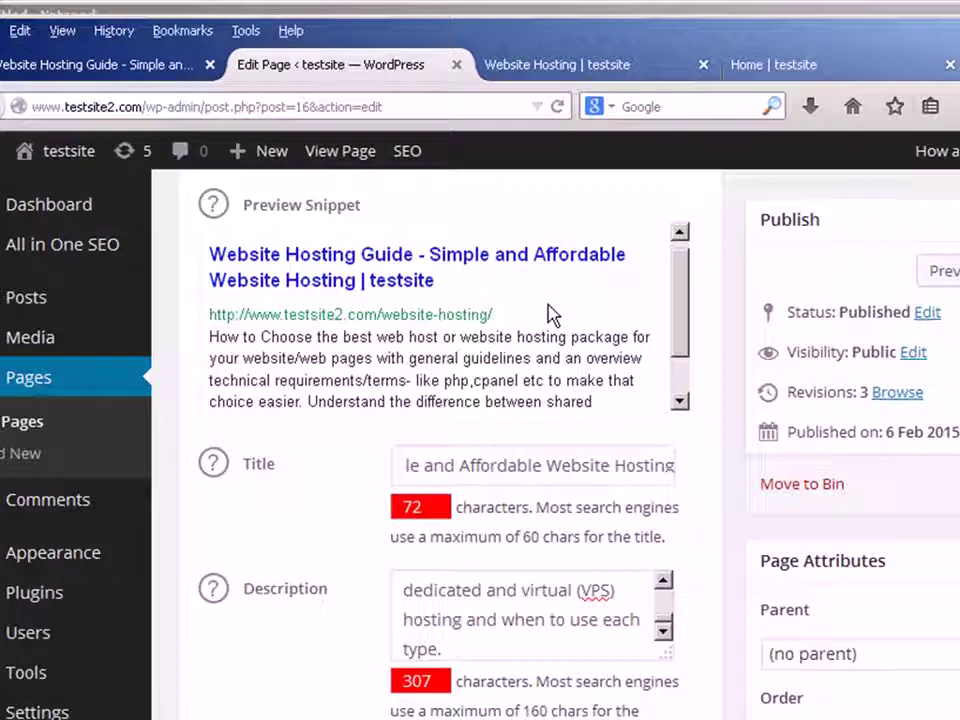
click(952, 483)
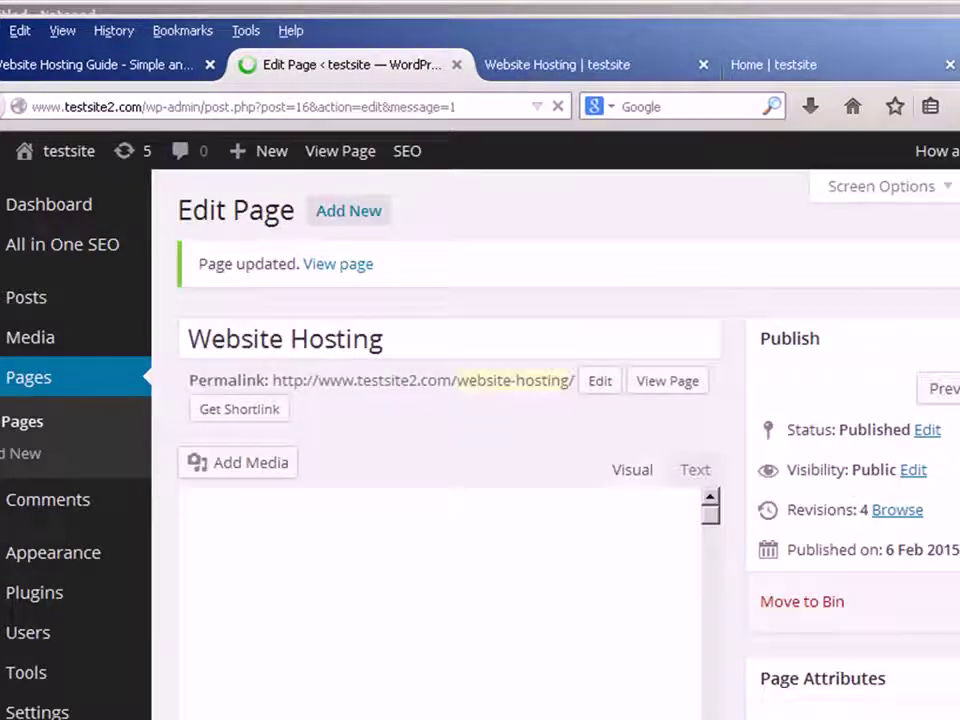
click(945, 388)
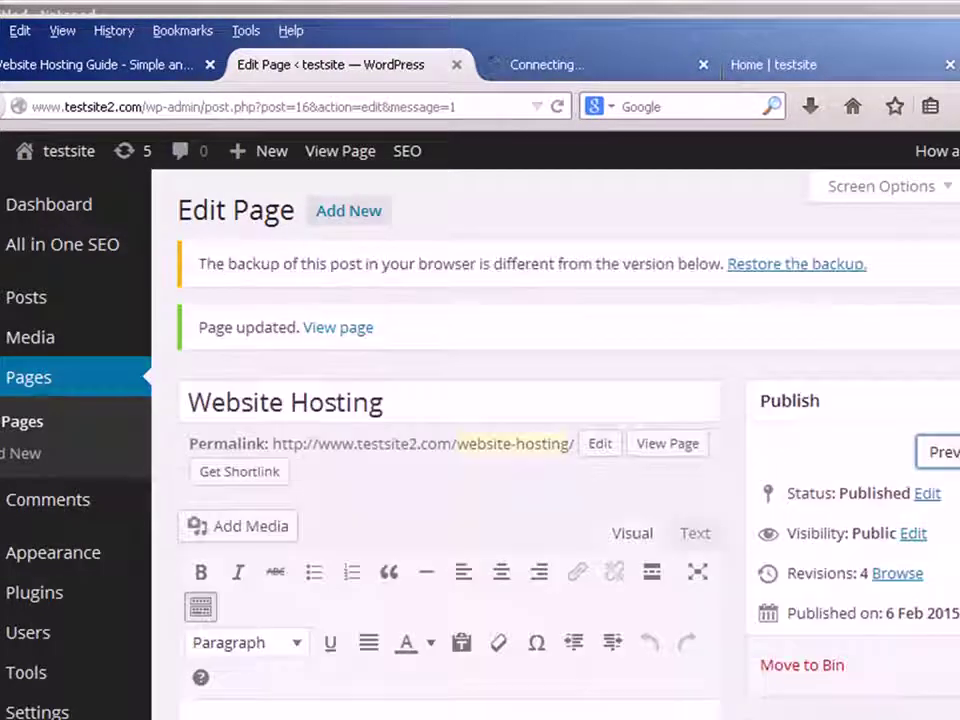
click(630, 66)
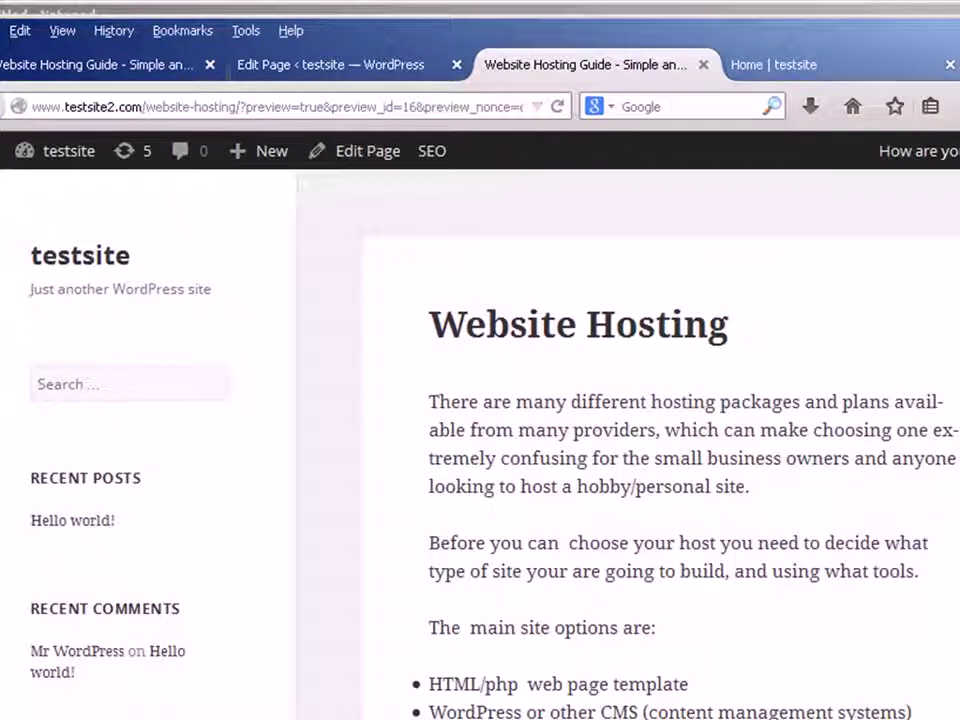
scroll(640, 450, down, 5)
scroll(640, 450, up, 5)
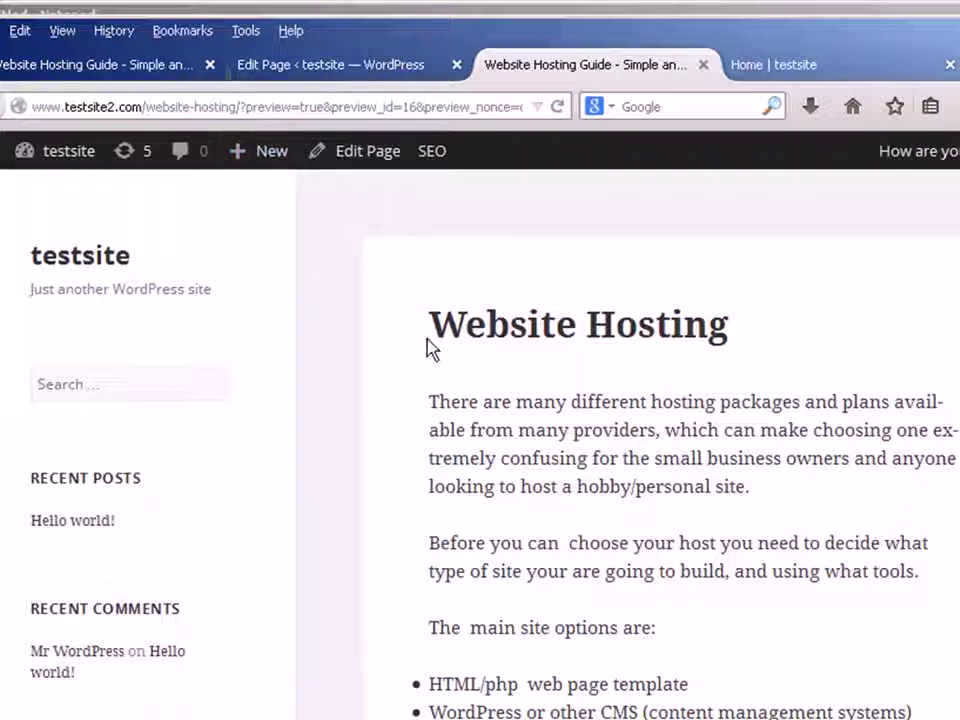
Open the "Beginners… Learn How to Build Your Own Website" page for editing from the WordPress pages list
click(263, 70)
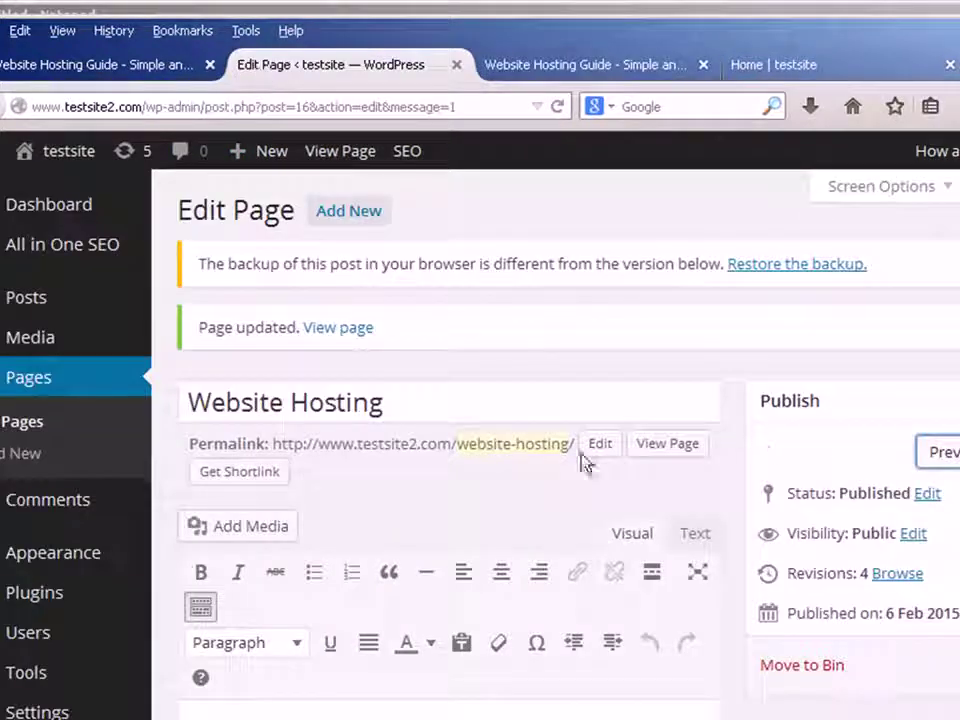
click(20, 423)
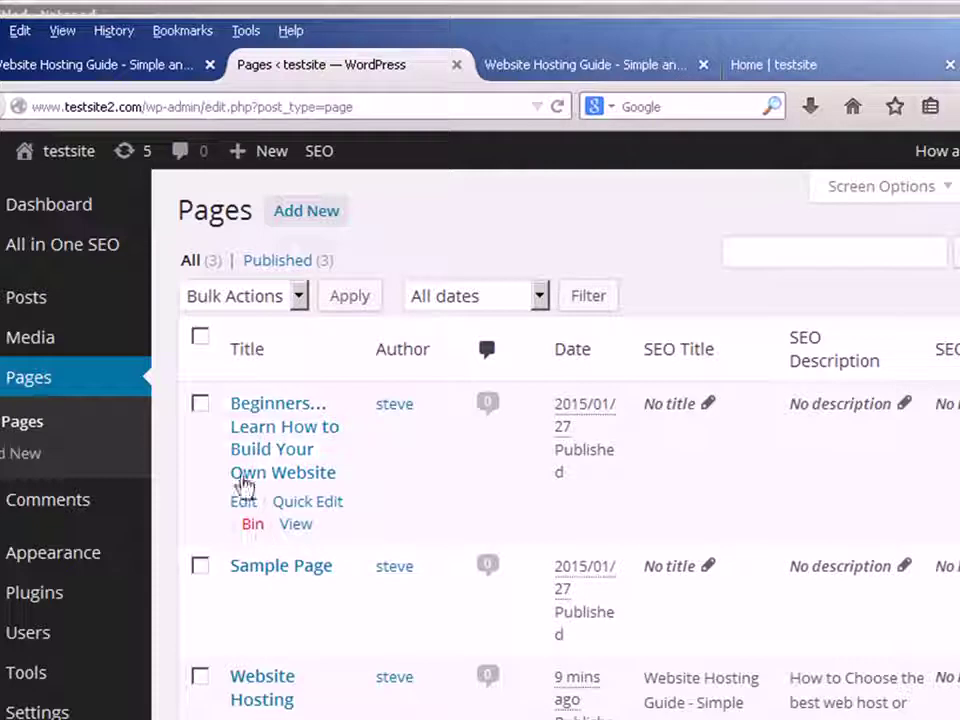
click(243, 502)
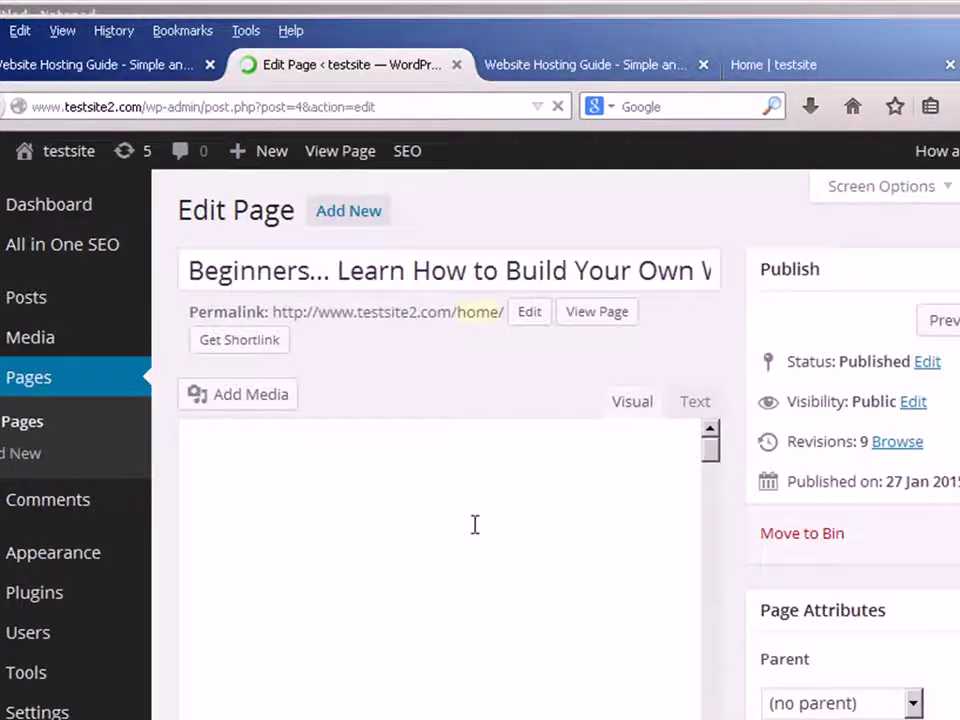
scroll(450, 450, down, 3)
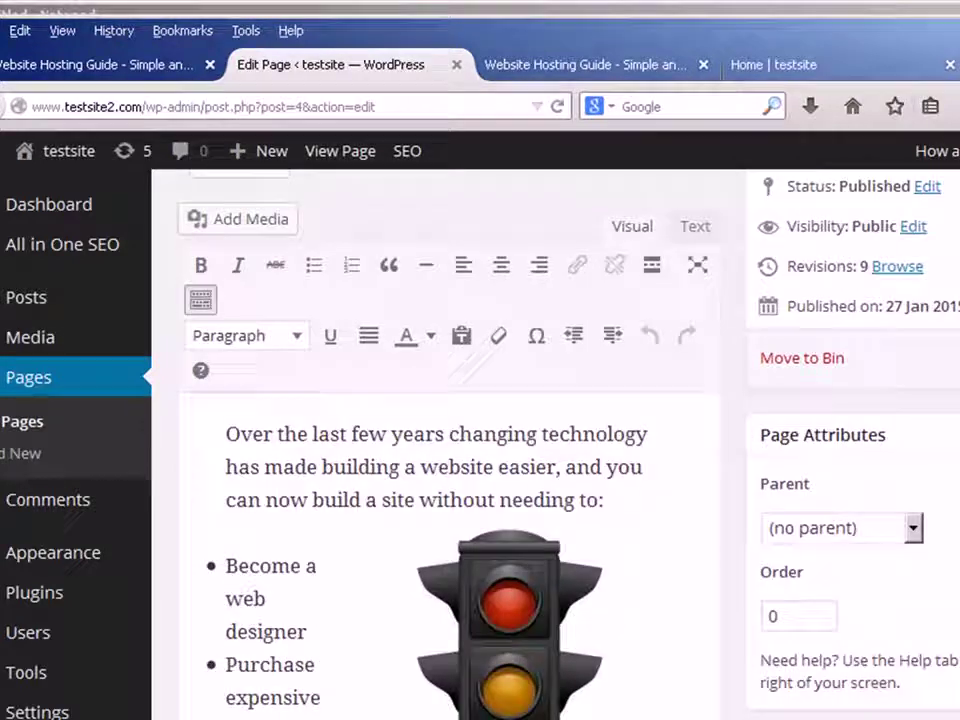
scroll(450, 450, up, 1)
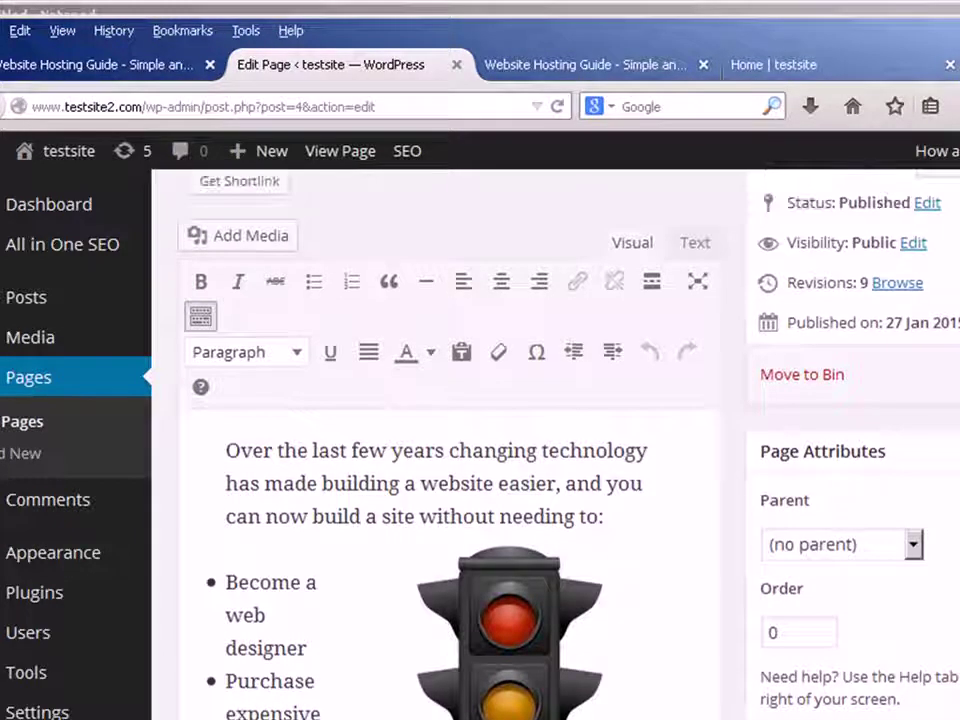
scroll(450, 550, down, 4)
scroll(450, 550, up, 3)
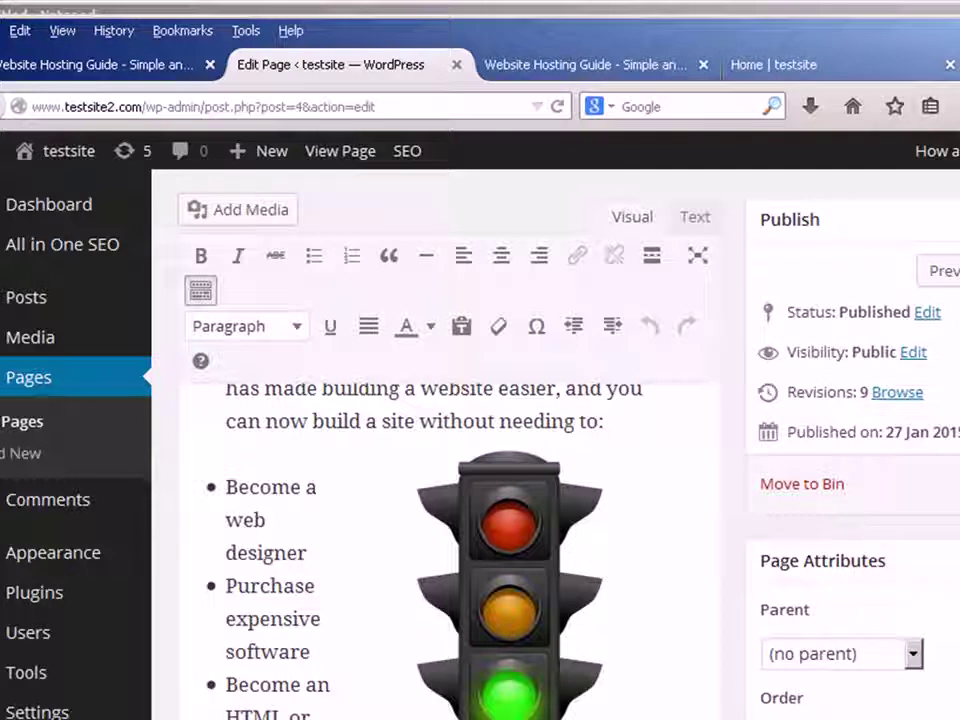
Preview the "Beginners… Learn How to Build Your Own Website" page and look through its content
click(945, 270)
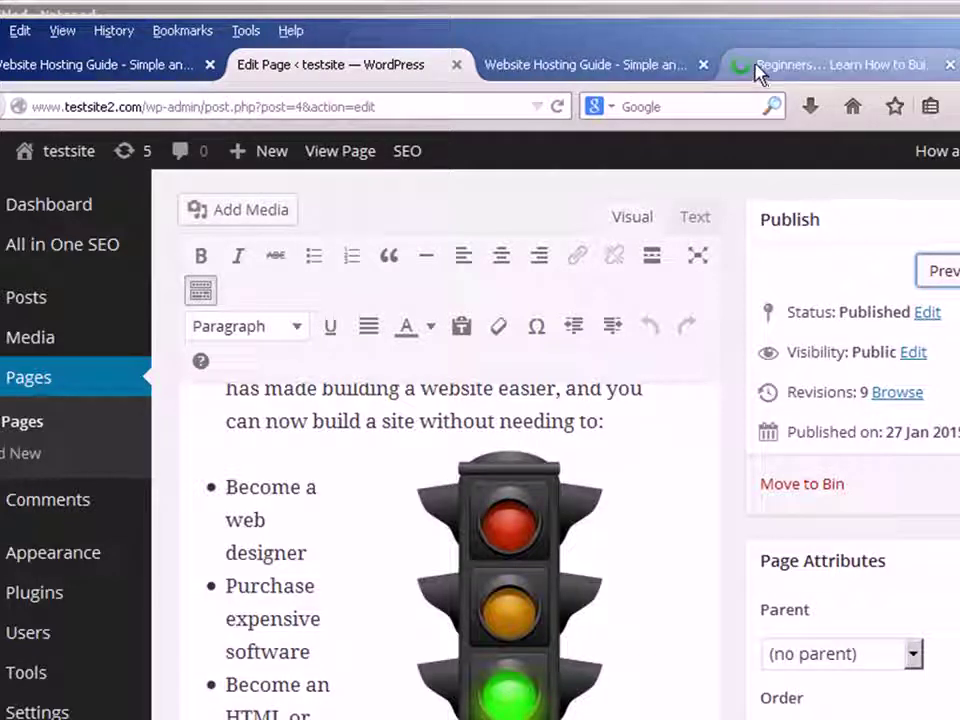
click(831, 68)
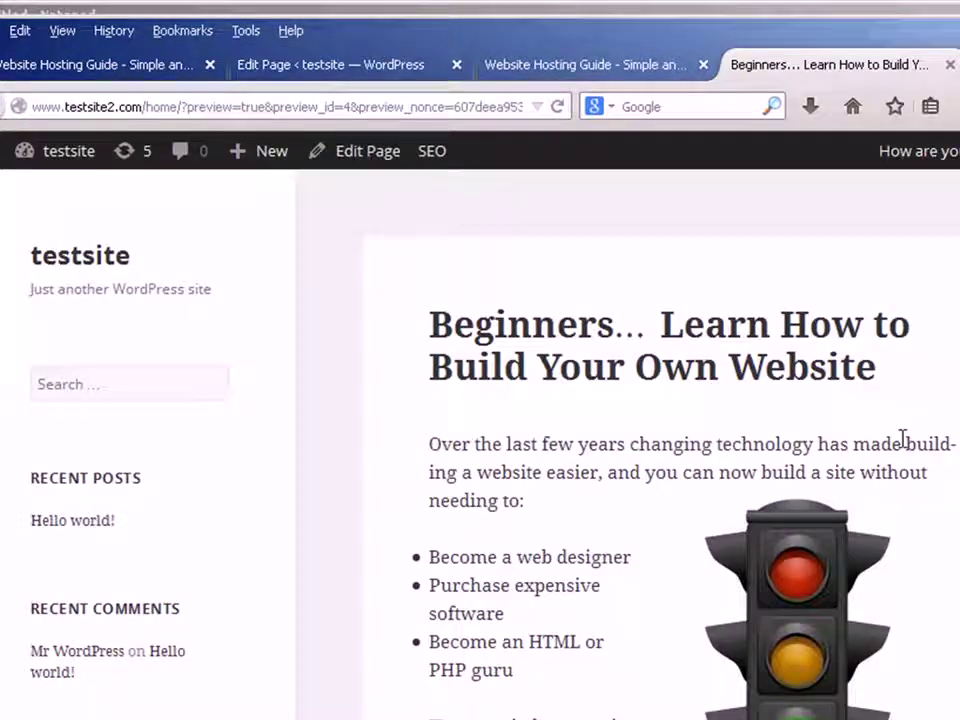
scroll(660, 440, down, 10)
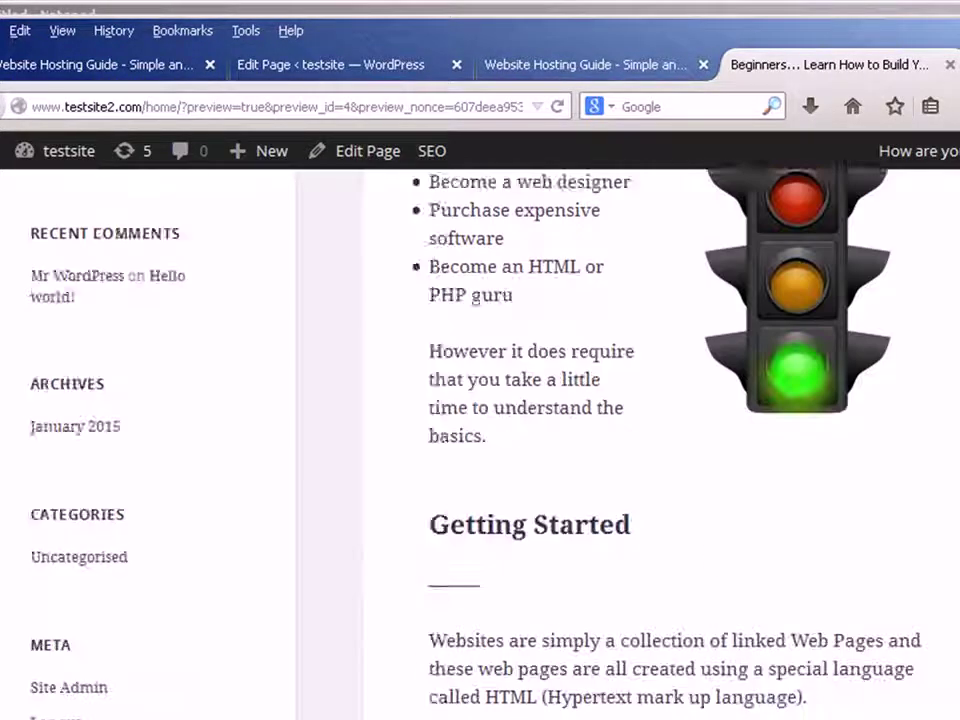
scroll(660, 440, up, 10)
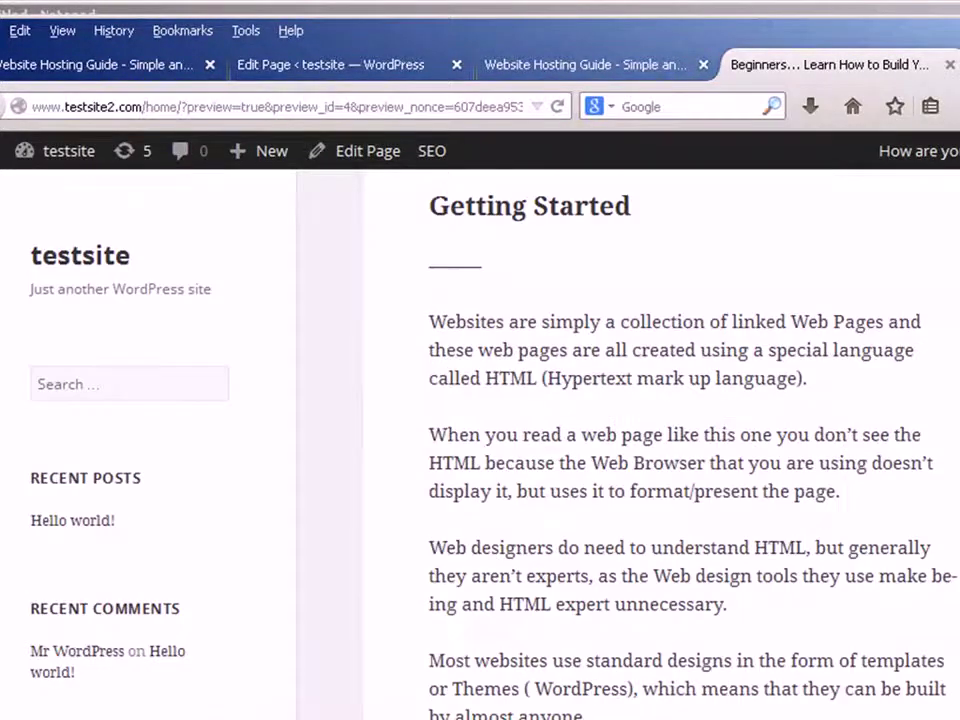
scroll(660, 440, up, 5)
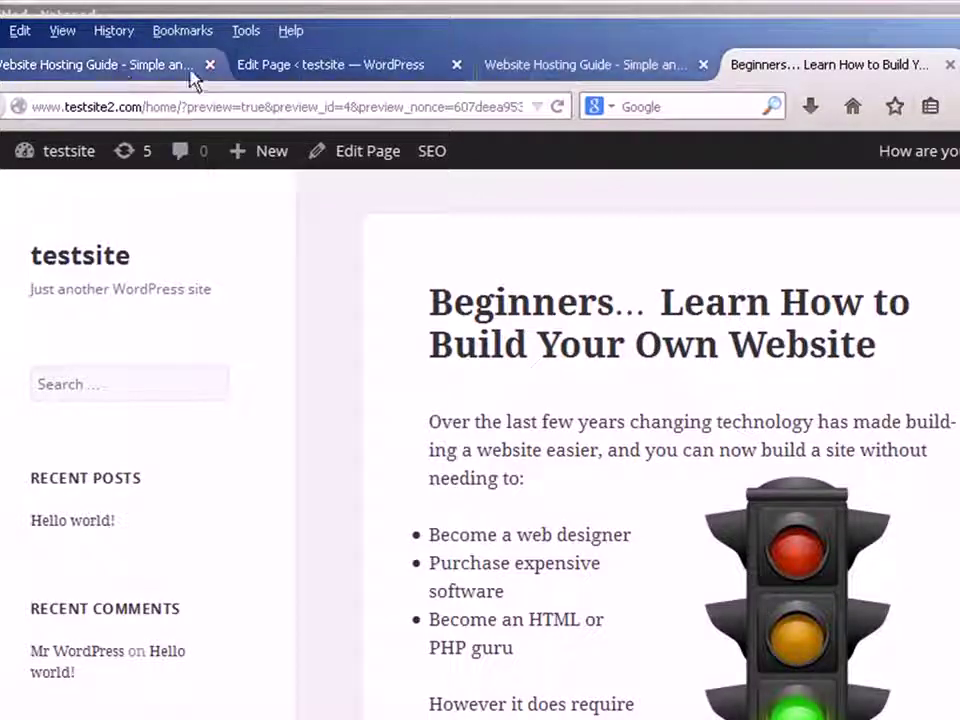
Copy the file name website-hosting.htm from the original HTML hosting page's address
click(122, 68)
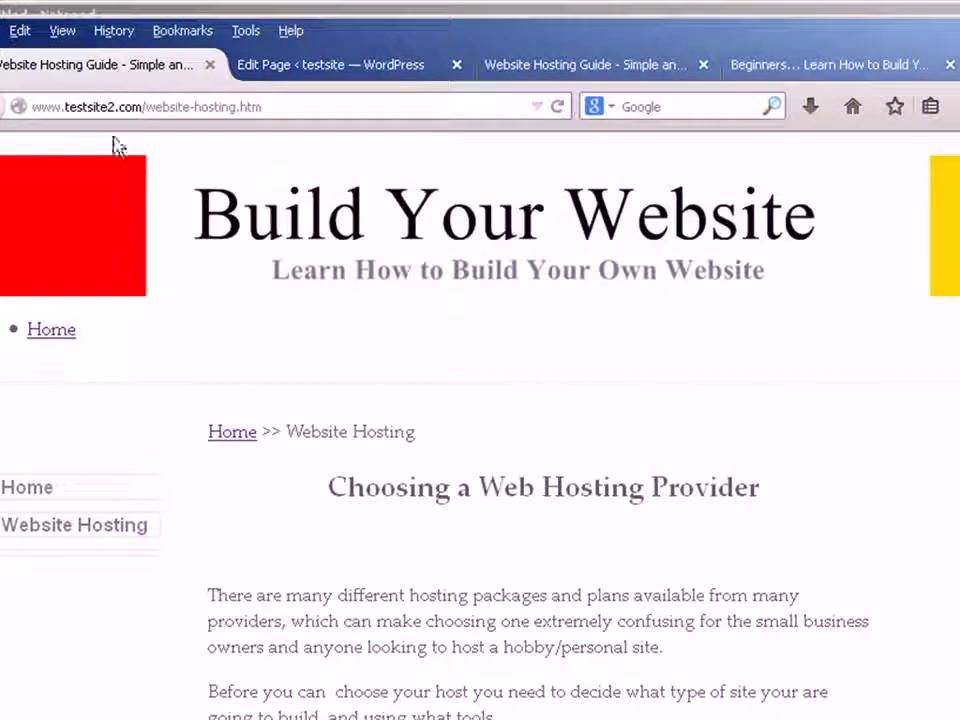
click(270, 104)
click(266, 106)
key(BackSpace)
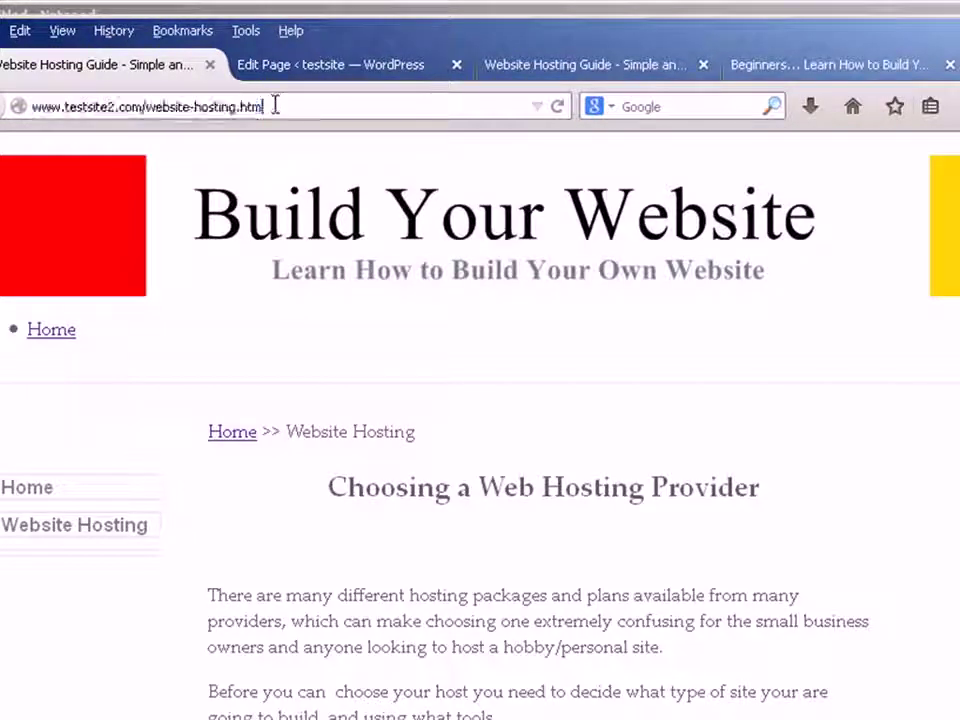
drag(262, 106, 148, 107)
click(302, 108)
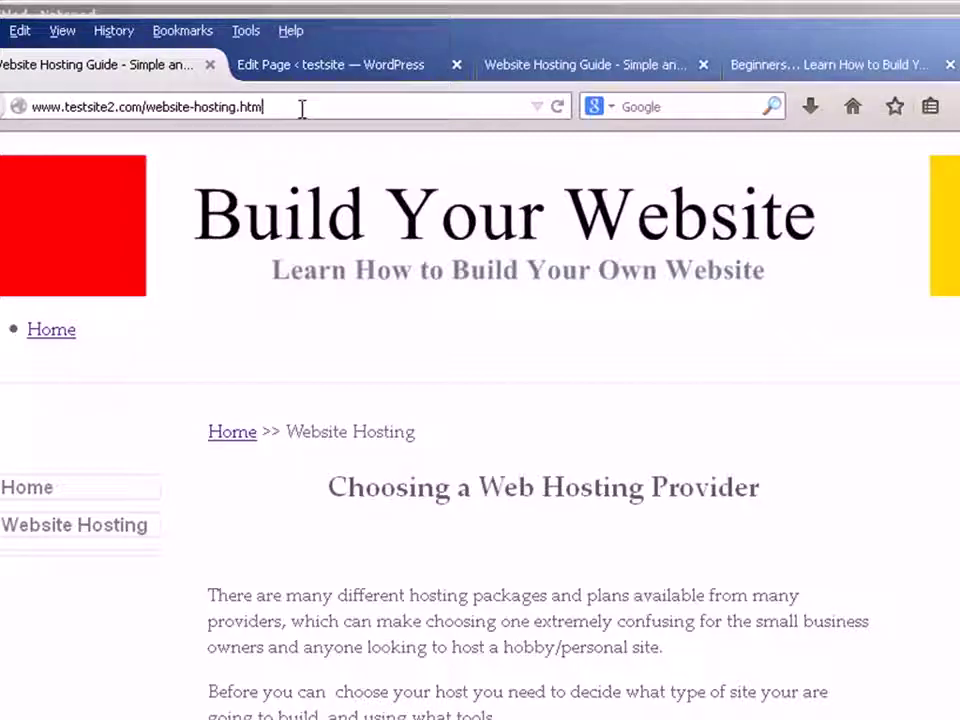
drag(302, 108, 148, 109)
key(ctrl+c)
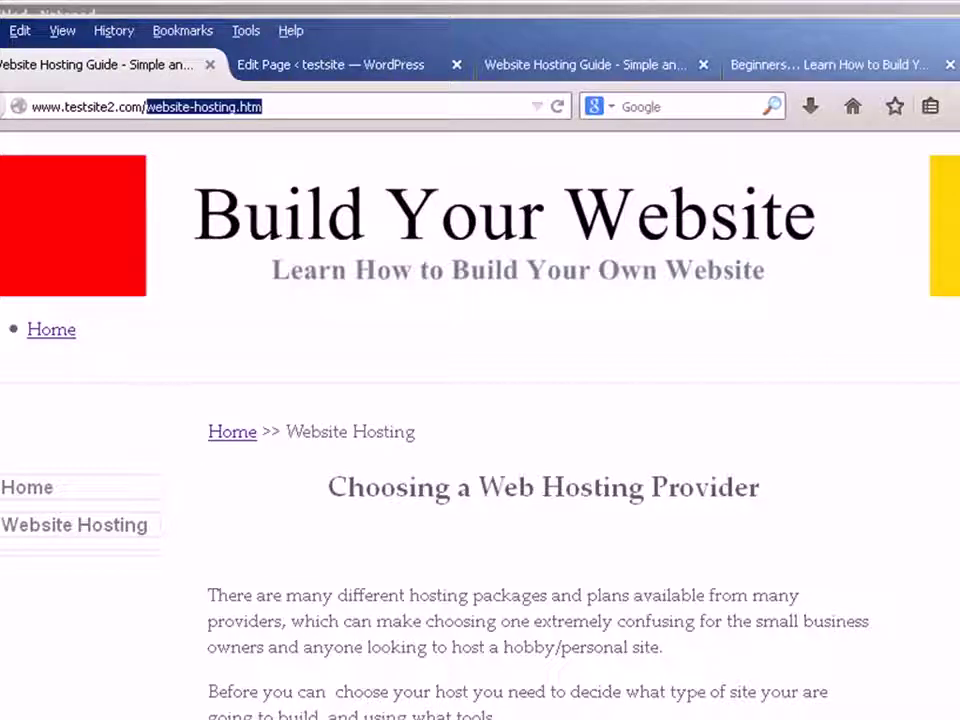
Switch to Notepad and replace all of the note's text with the copied file name website-hosting.htm
key(alt+Tab)
drag(652, 703, 656, 315)
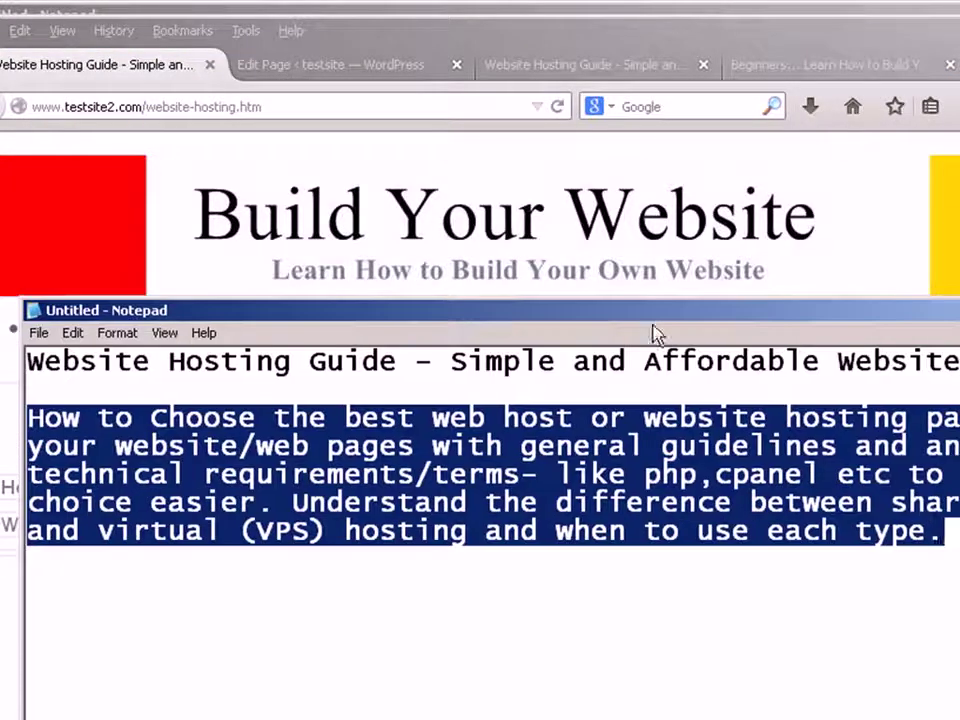
click(952, 531)
drag(952, 531, 28, 360)
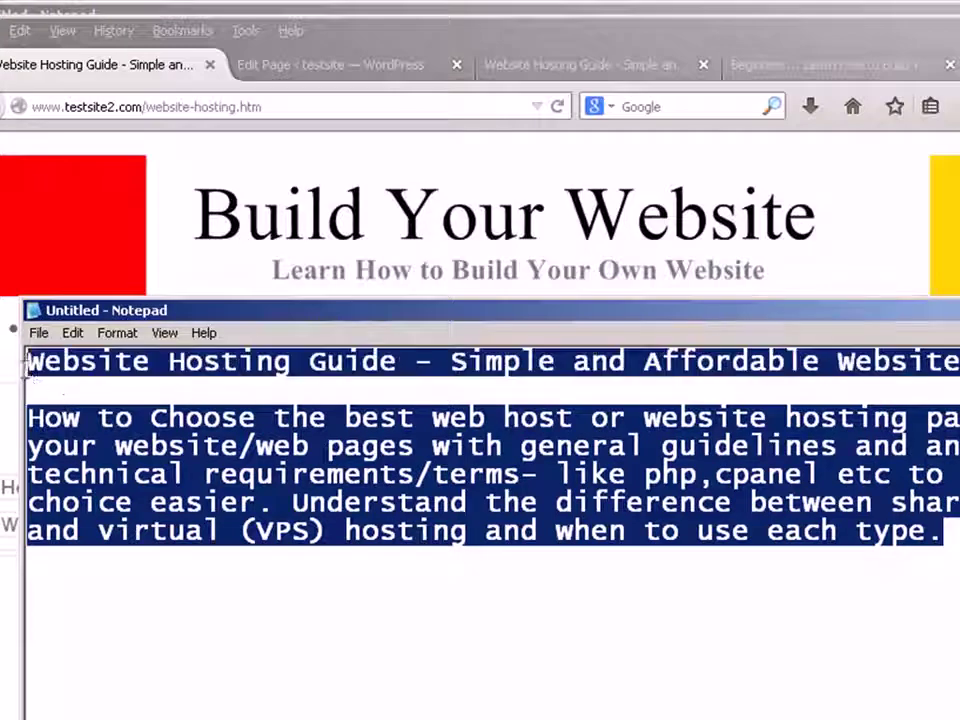
key(ctrl+v)
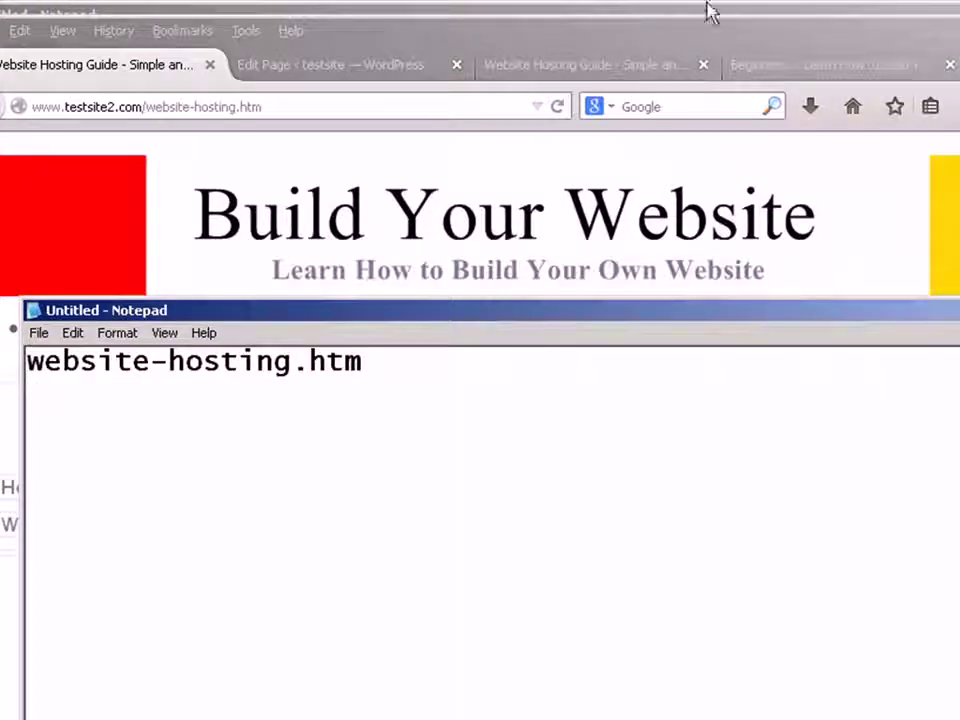
Return to the browser and close the preview tabs of the Website Hosting and "Beginners… Learn How to Build Your Own Website" pages
click(761, 36)
click(360, 72)
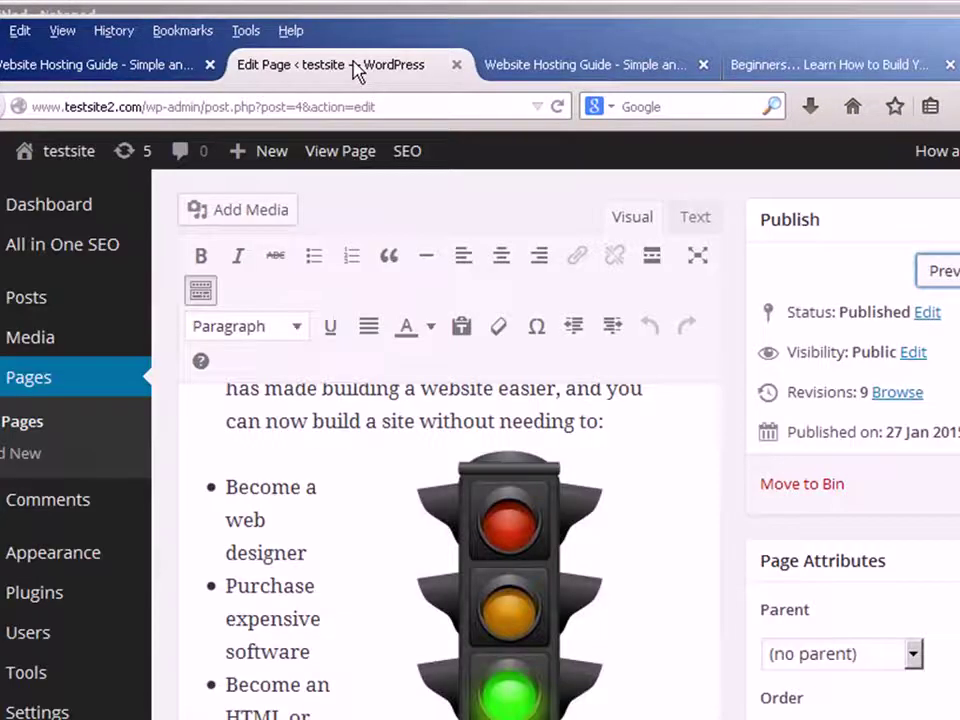
click(530, 76)
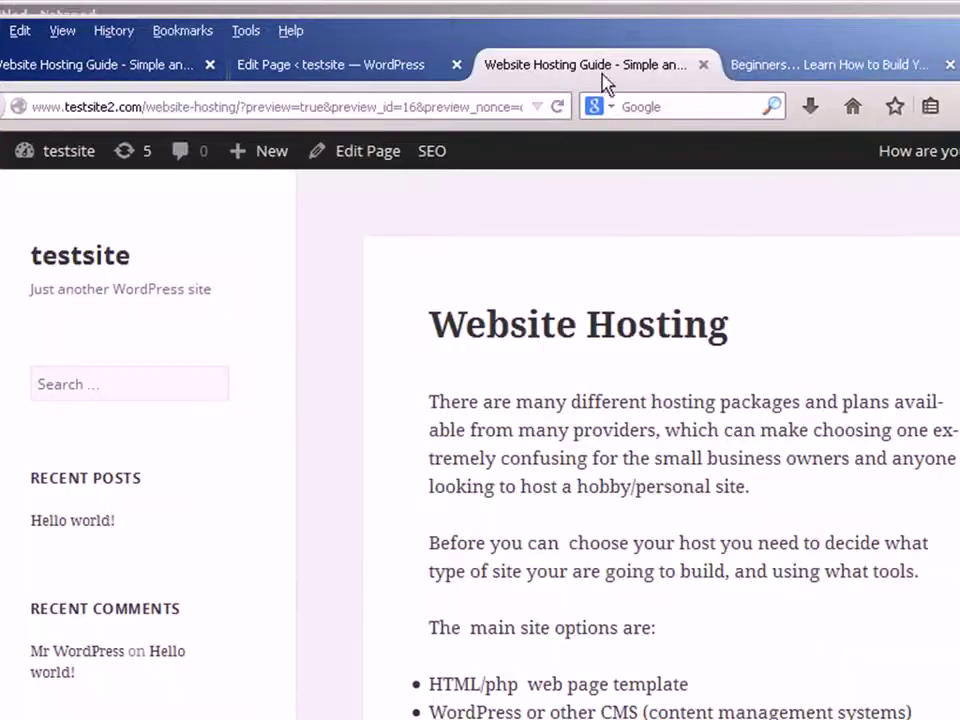
click(704, 64)
click(705, 64)
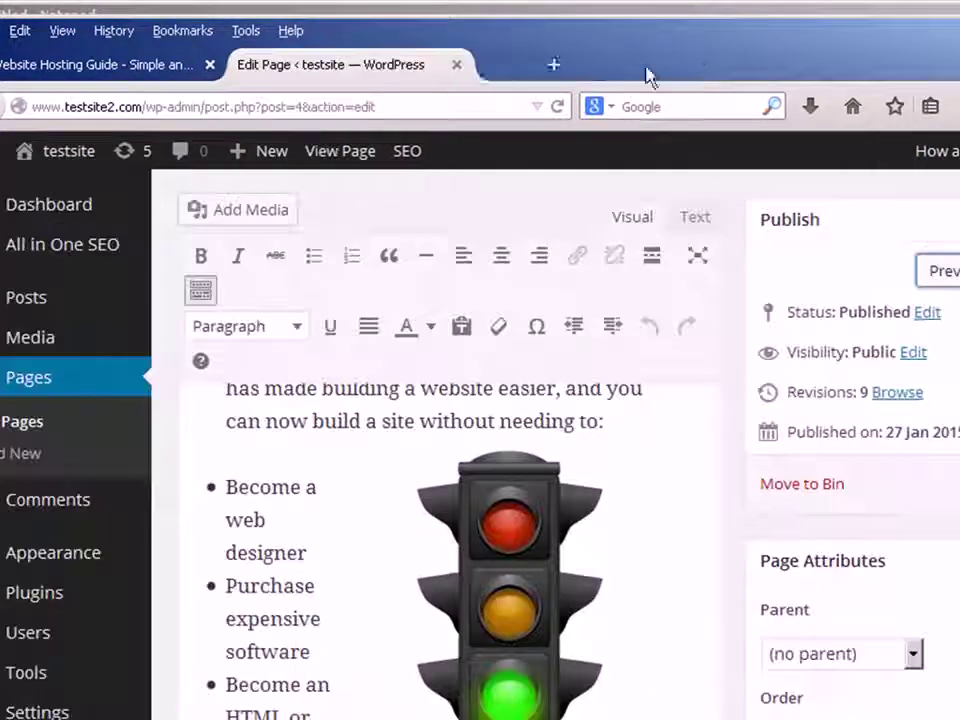
Open quick edit for the Website Hosting page in the WordPress pages list and copy its slug
click(33, 427)
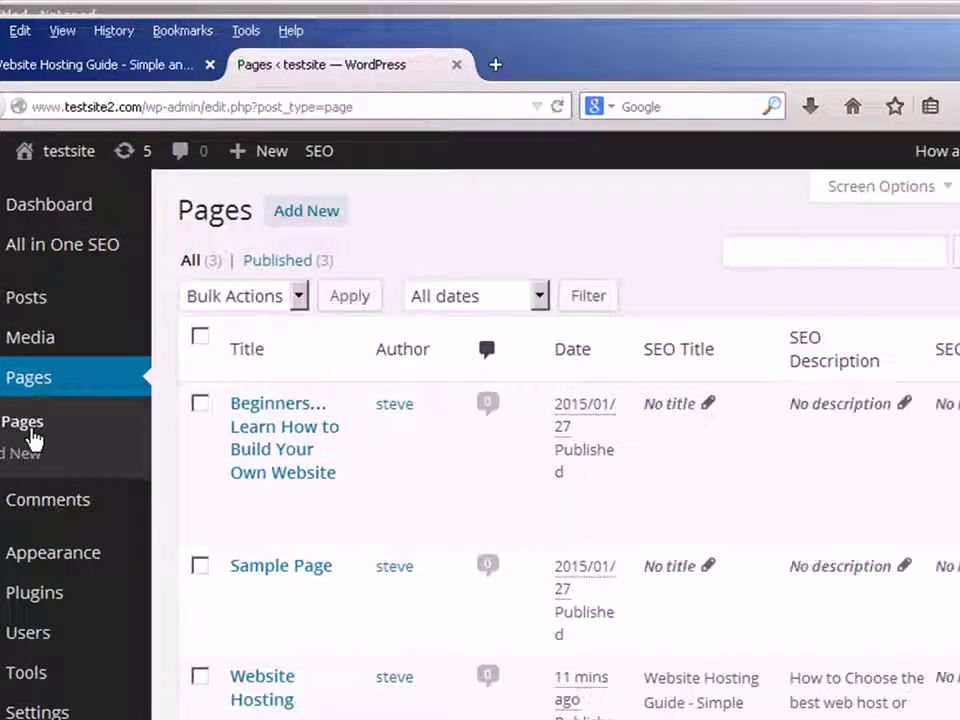
scroll(285, 611, down, 3)
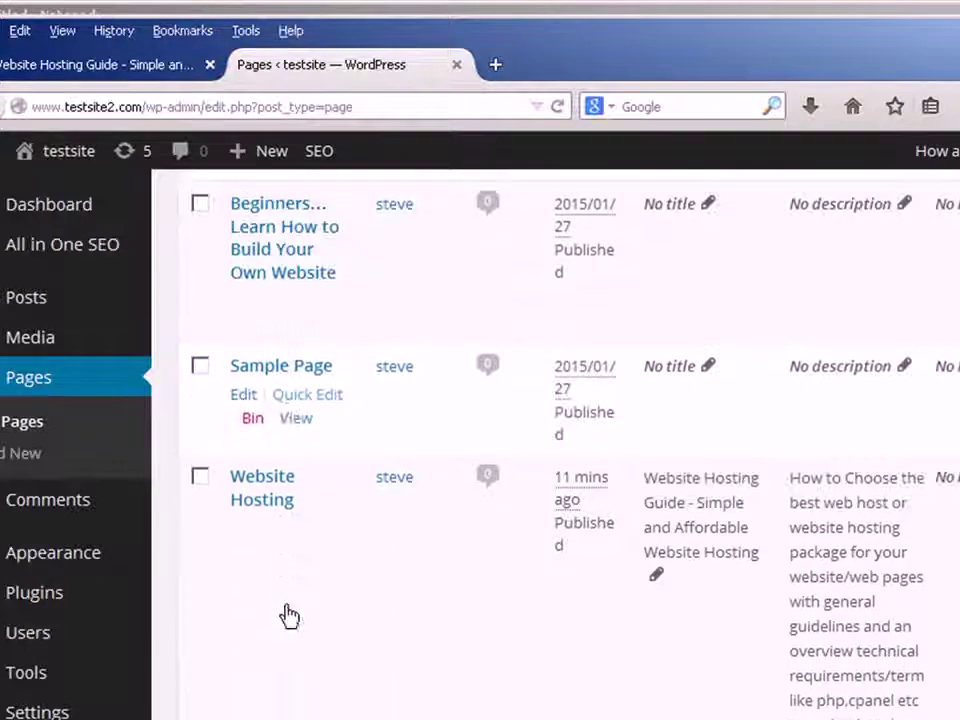
click(300, 527)
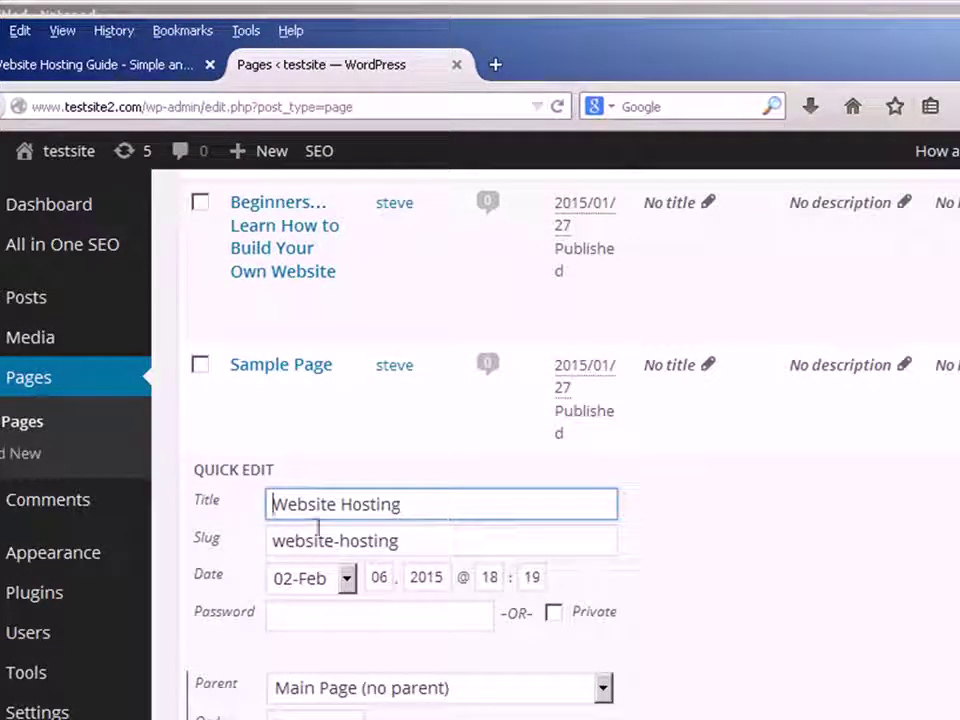
drag(410, 548, 268, 550)
key(ctrl+c)
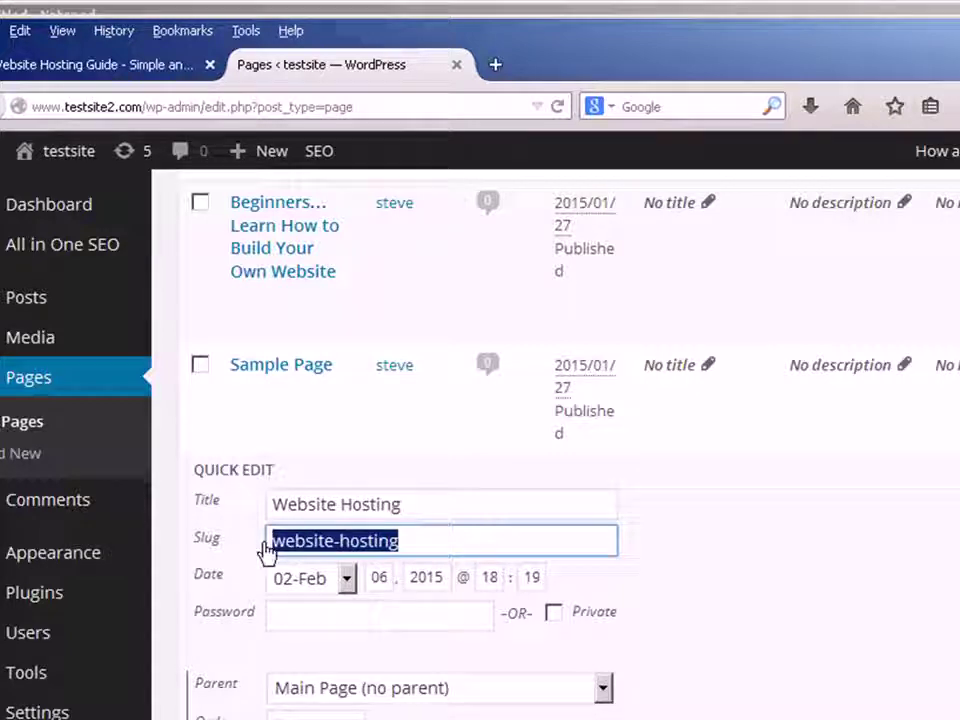
Switch to Notepad and add the copied slug website-hosting on a new line below website-hosting.htm
key(alt+Tab)
key(ctrl+v)
text(.htm)
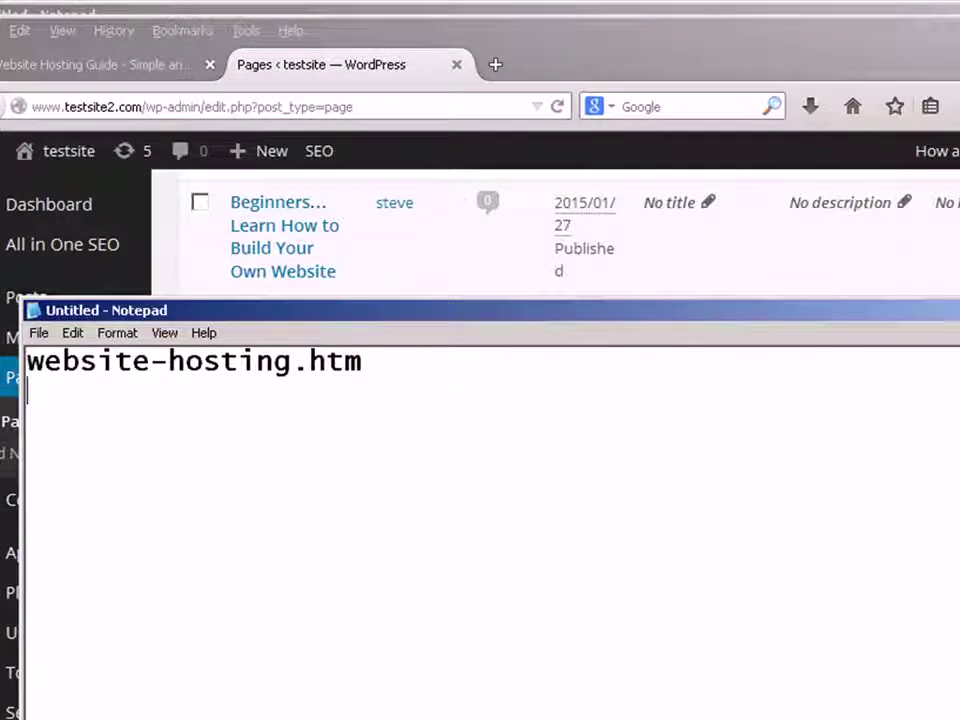
key(Return)
key(ctrl+v)
drag(463, 325, 728, 488)
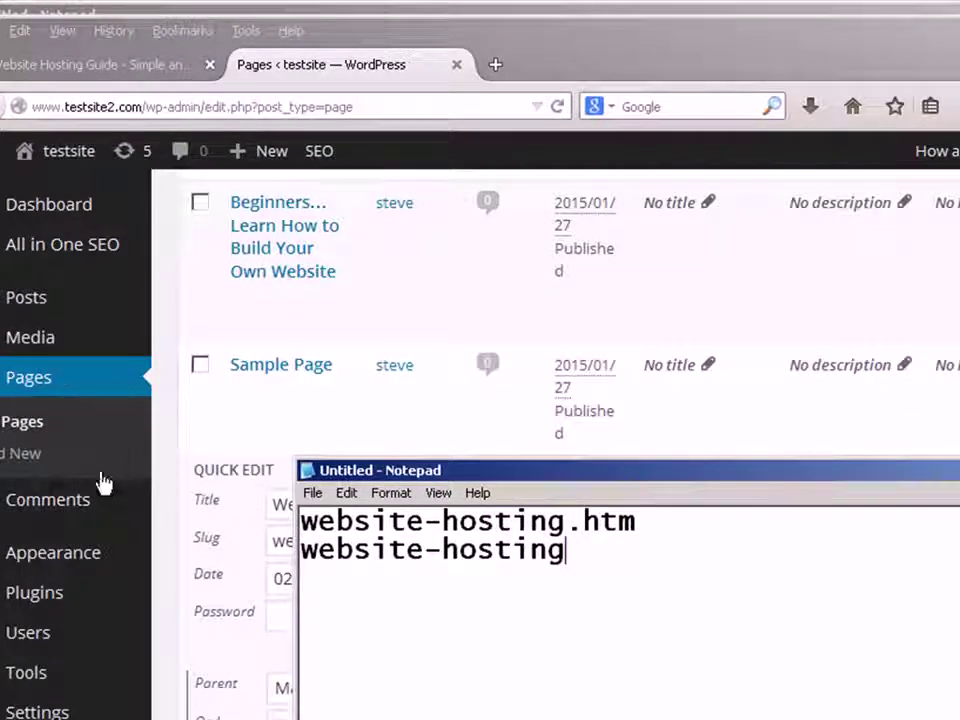
Return to the WordPress admin in the browser and activate the installed Redirection plugin
mouse_move(76, 645)
scroll(76, 645, down, 4)
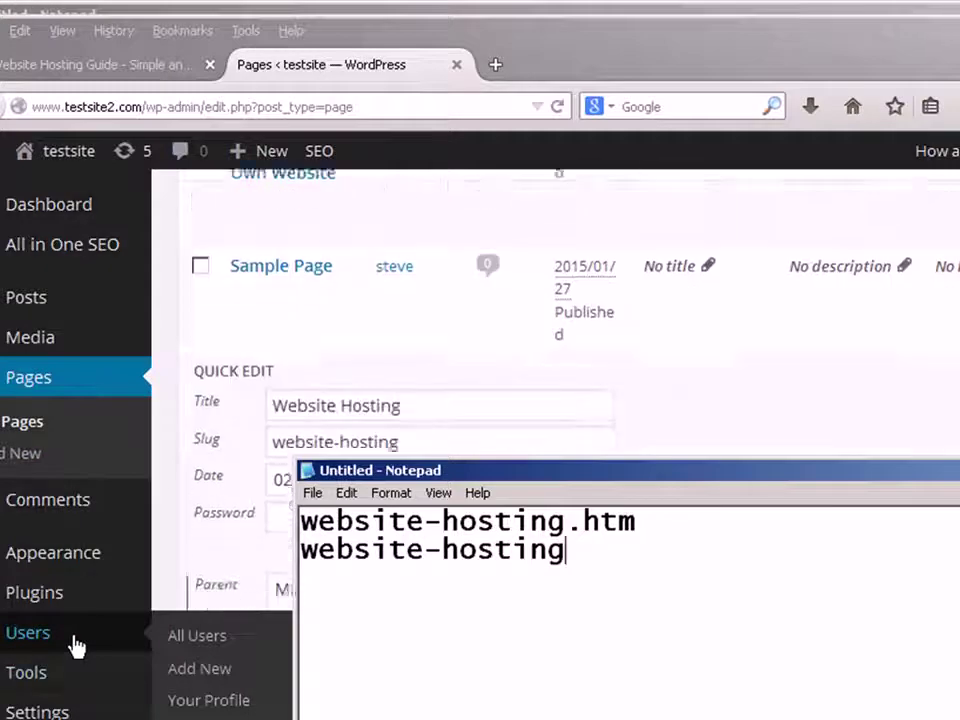
mouse_move(50, 675)
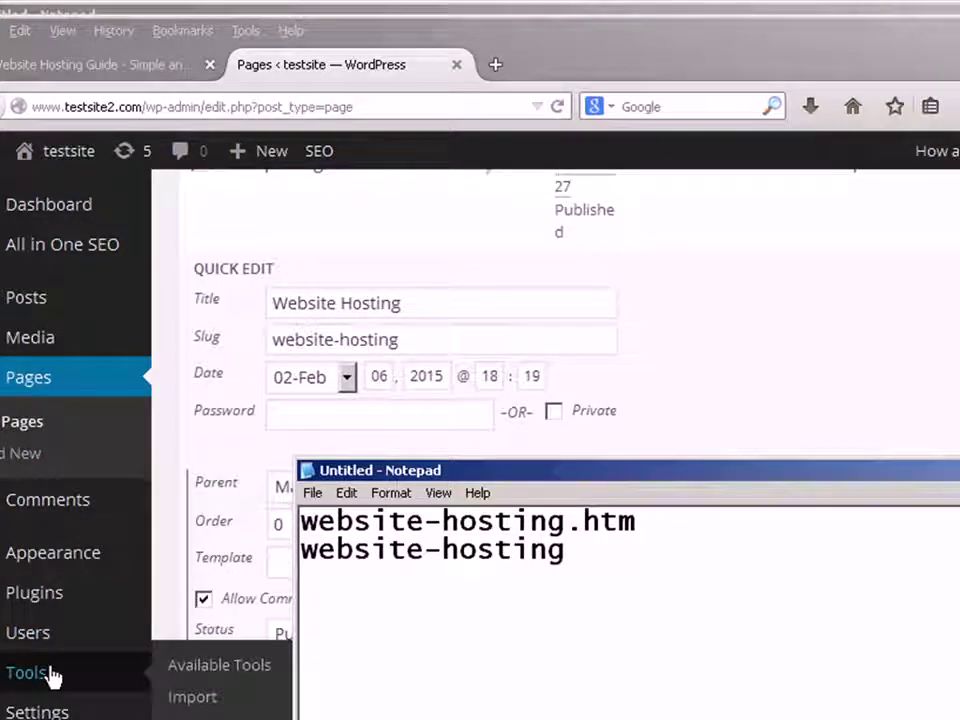
mouse_move(66, 709)
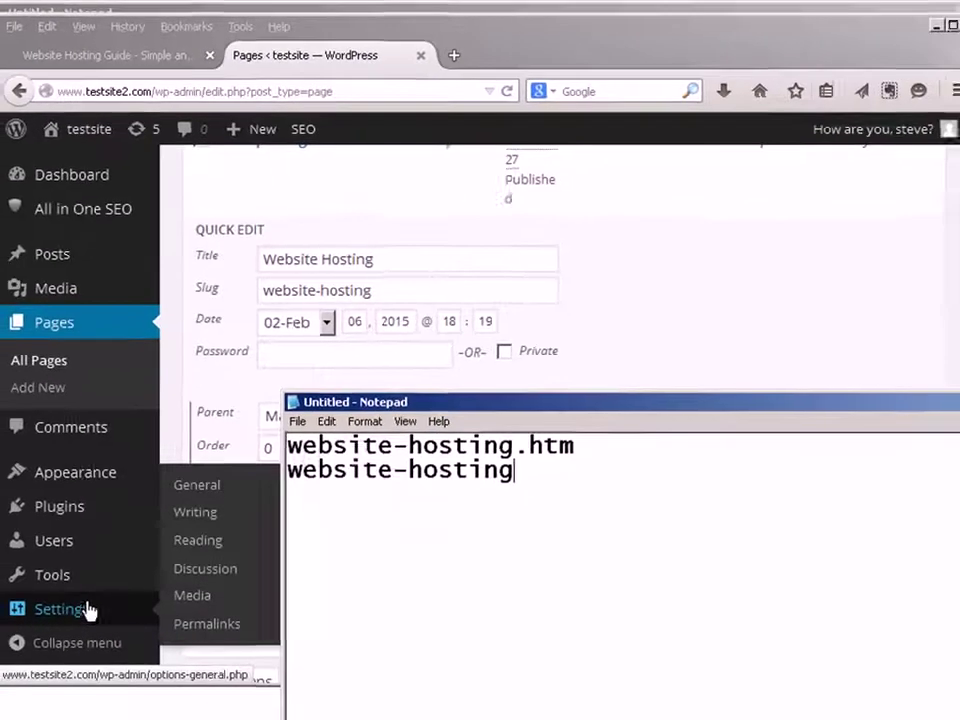
mouse_move(62, 678)
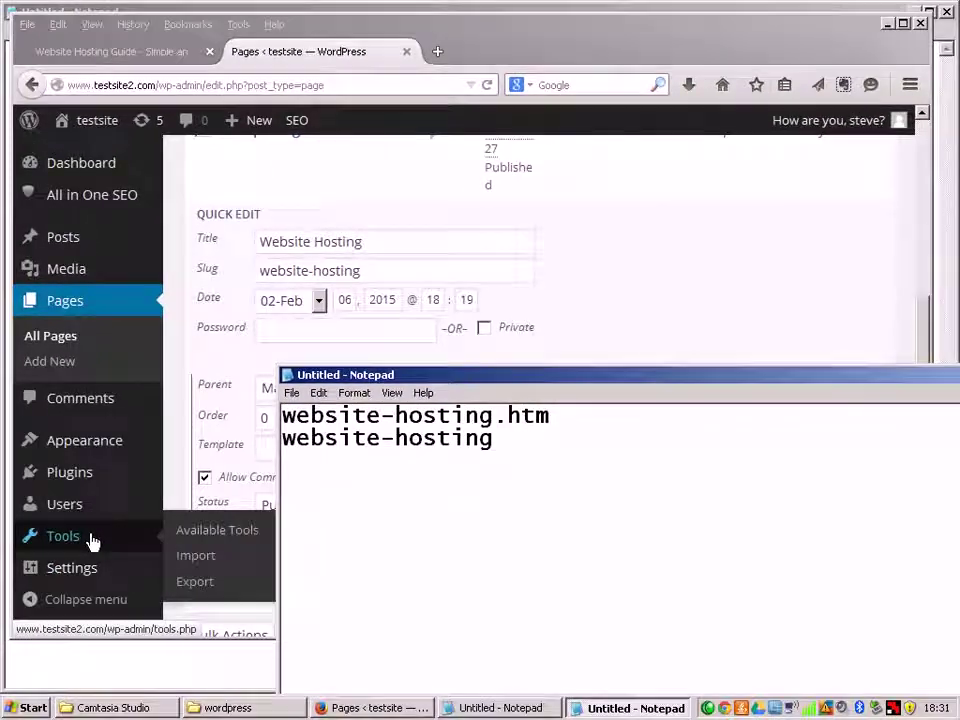
click(499, 39)
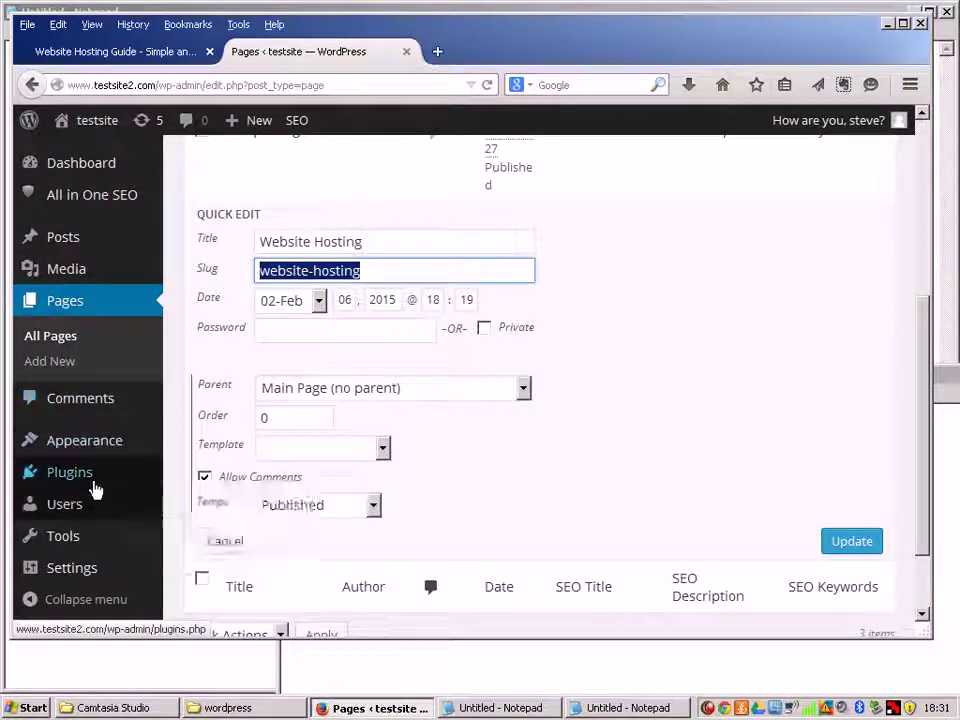
mouse_move(150, 487)
click(220, 484)
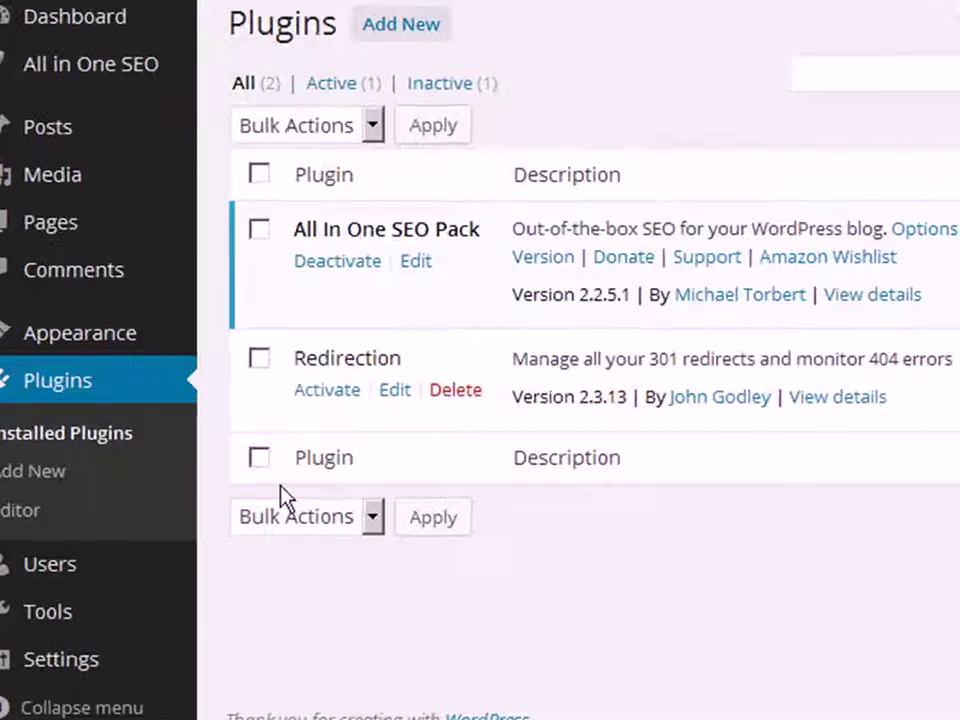
click(322, 392)
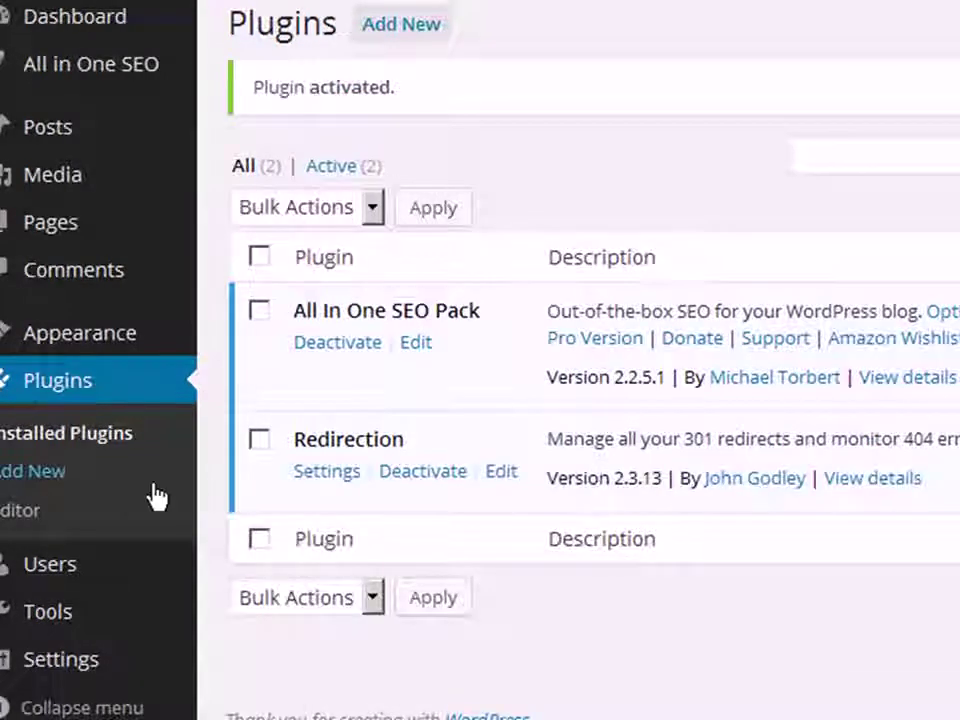
Open the Redirection plugin's redirects page and look over the form for a new redirection
scroll(130, 497, down, 1)
mouse_move(94, 634)
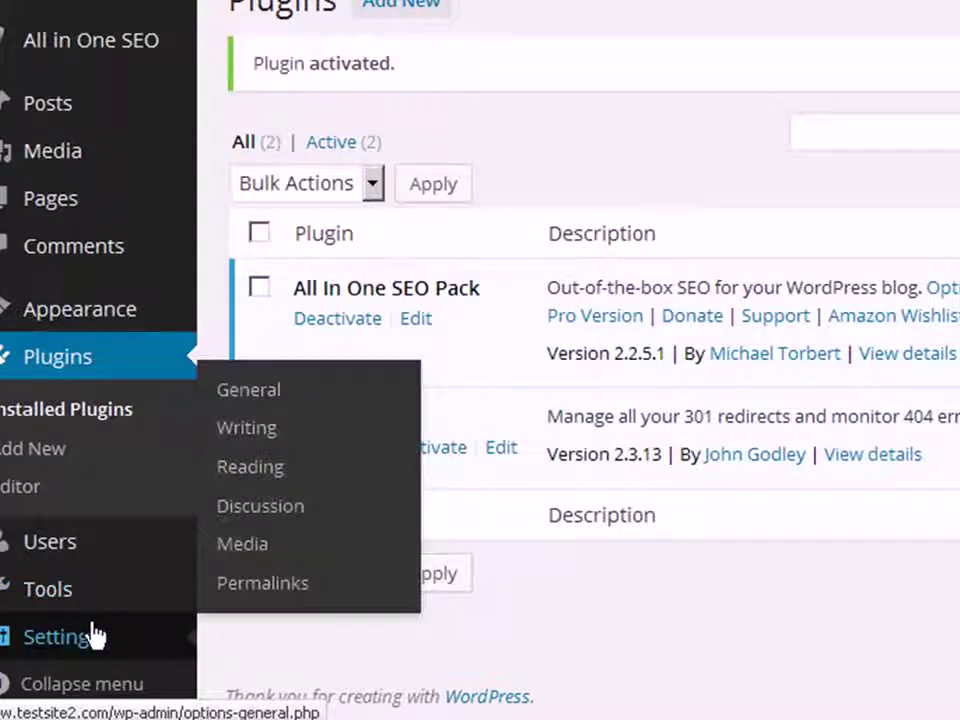
mouse_move(111, 590)
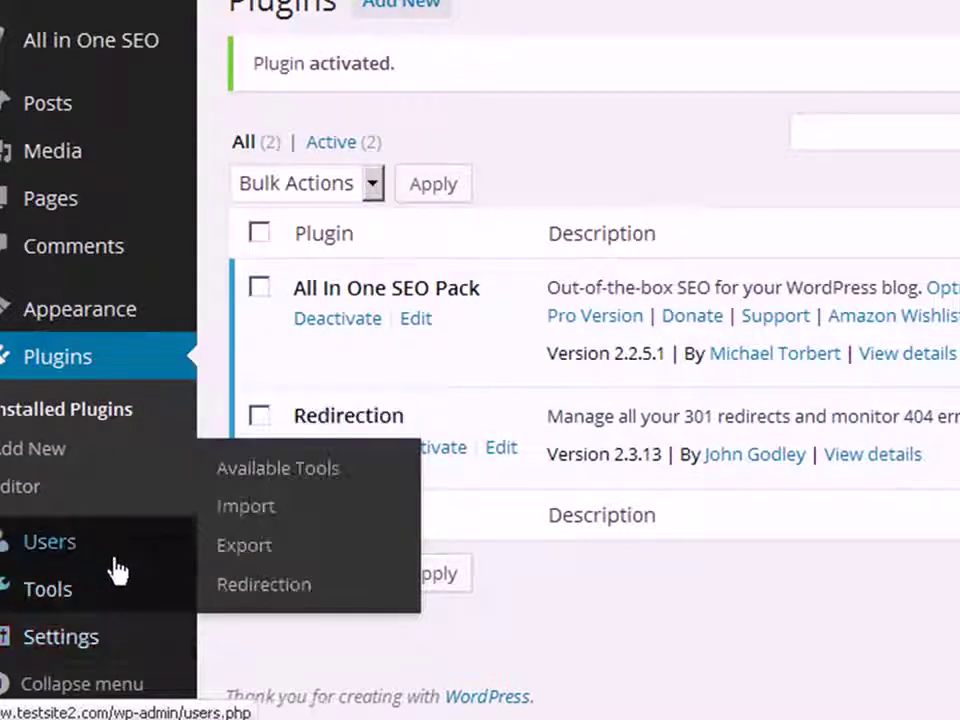
click(243, 590)
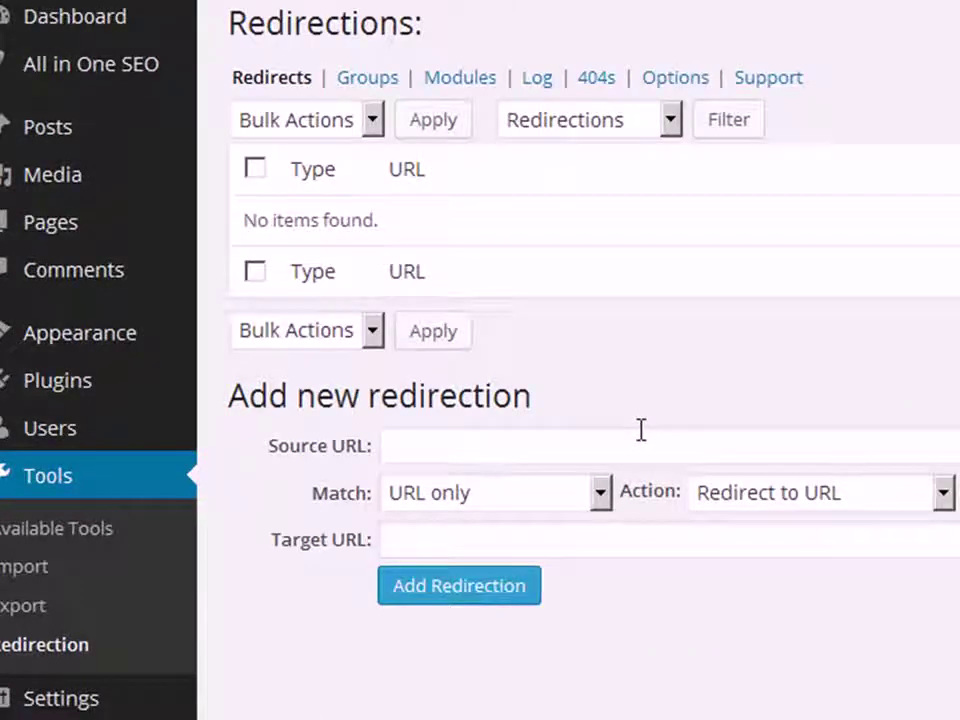
scroll(580, 400, down, 1)
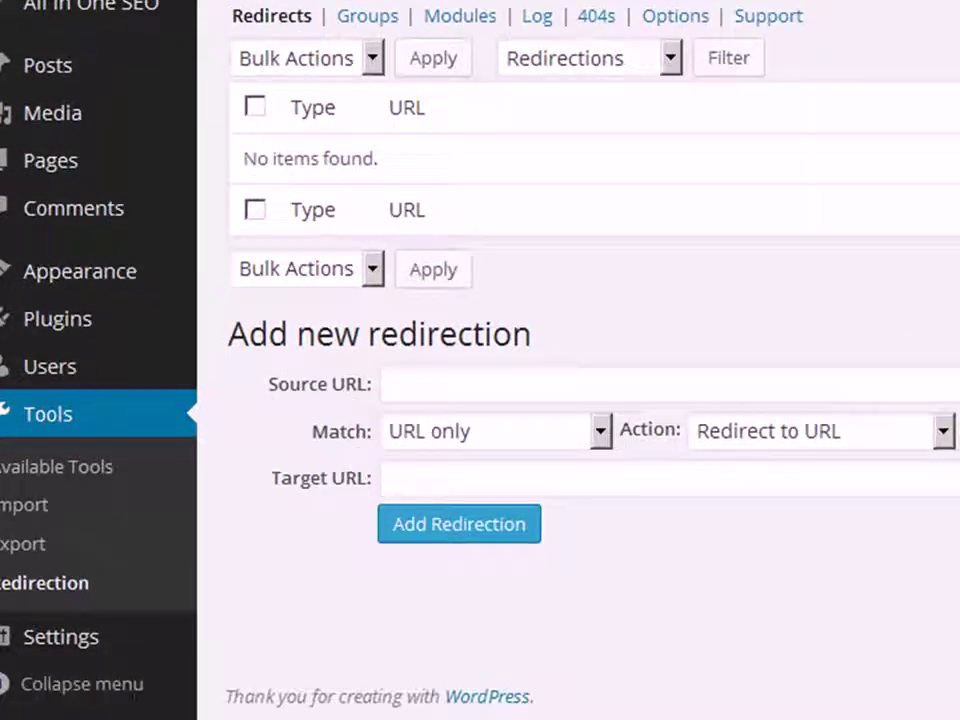
scroll(580, 400, up, 1)
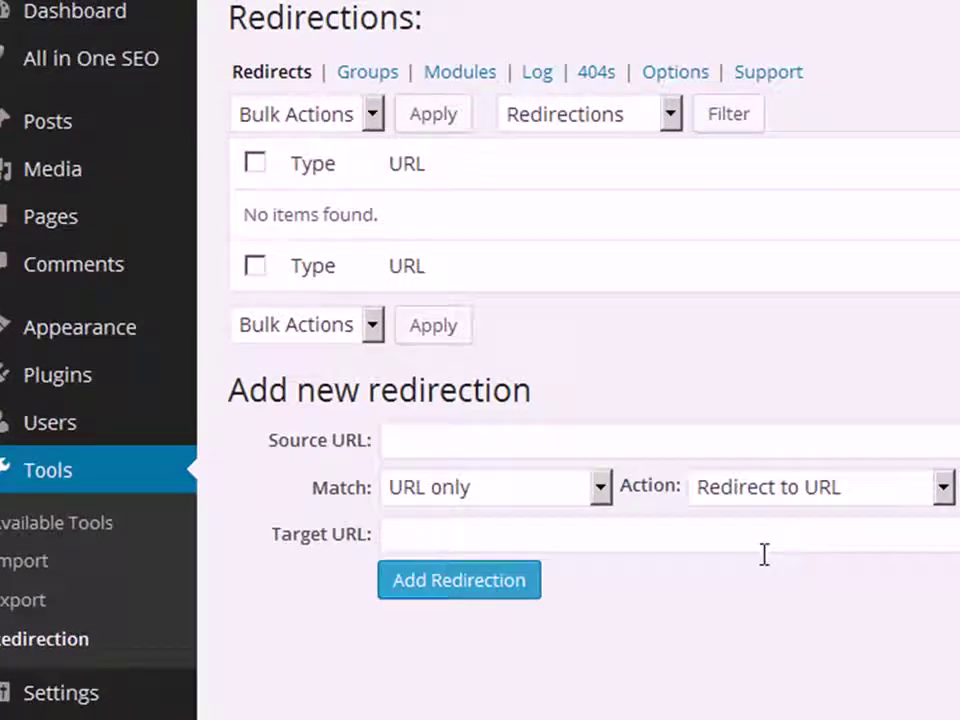
Copy website-hosting.htm from the Notepad note and enter it as the new redirection's source URL
click(441, 432)
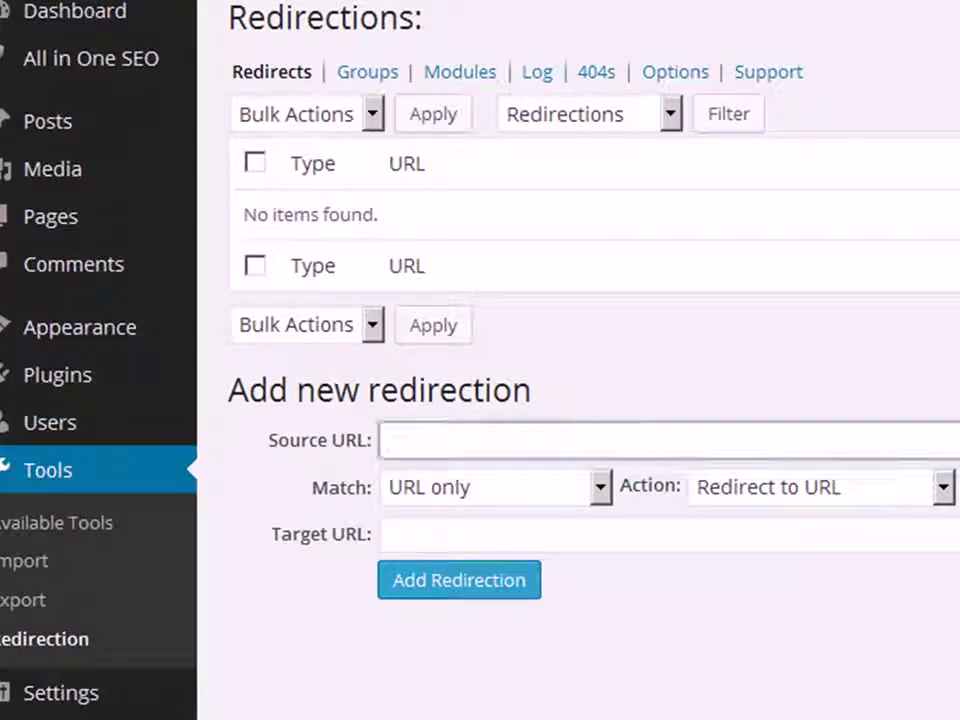
key(alt+Tab)
drag(784, 392, 372, 393)
key(ctrl+c)
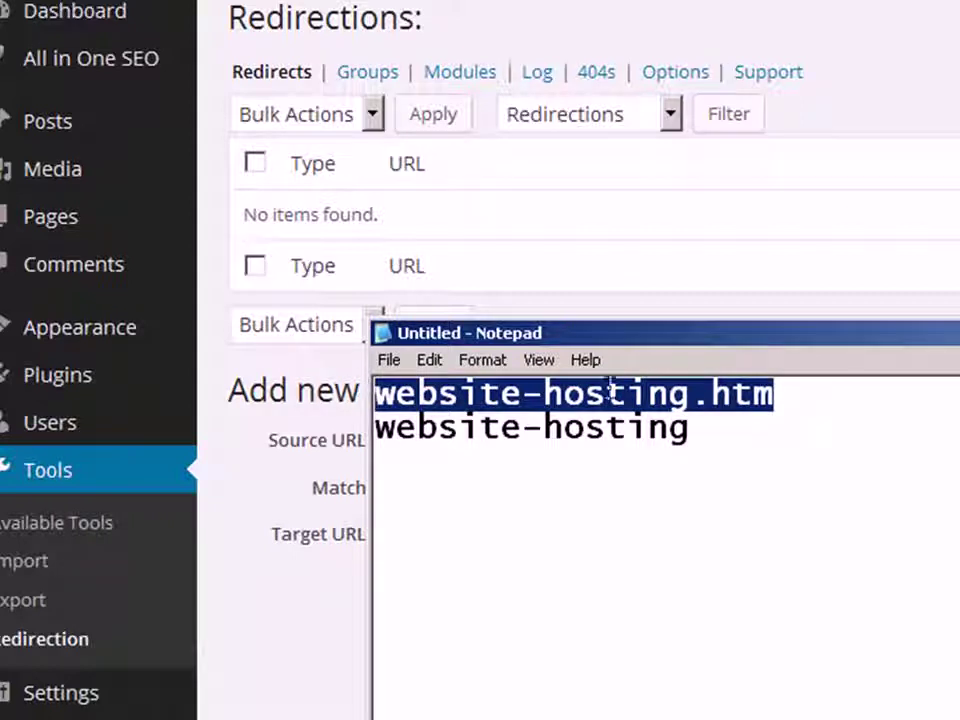
drag(697, 348, 955, 400)
click(450, 430)
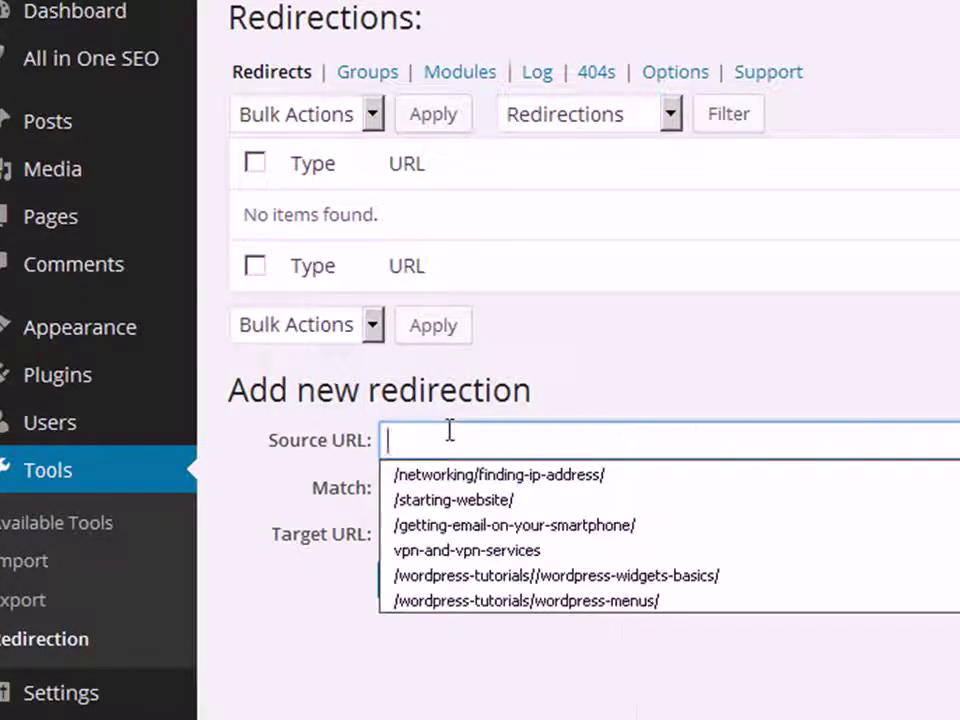
key(ctrl+v)
Copy website-hosting from the Notepad note as the target URL and add the redirection
key(alt+Tab)
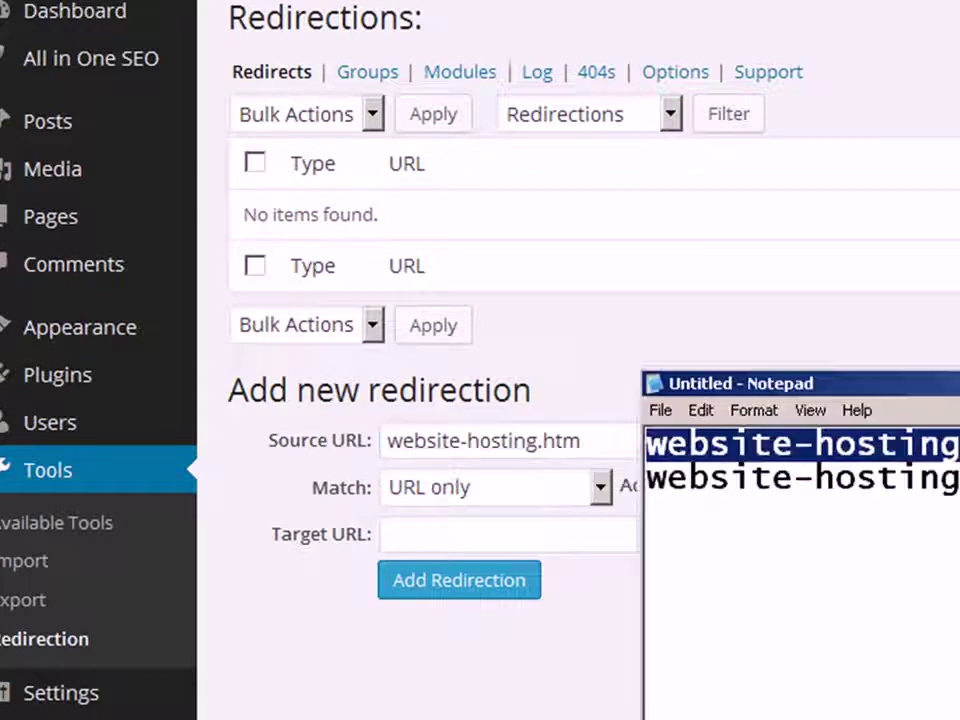
drag(955, 478, 636, 497)
key(ctrl+c)
click(462, 525)
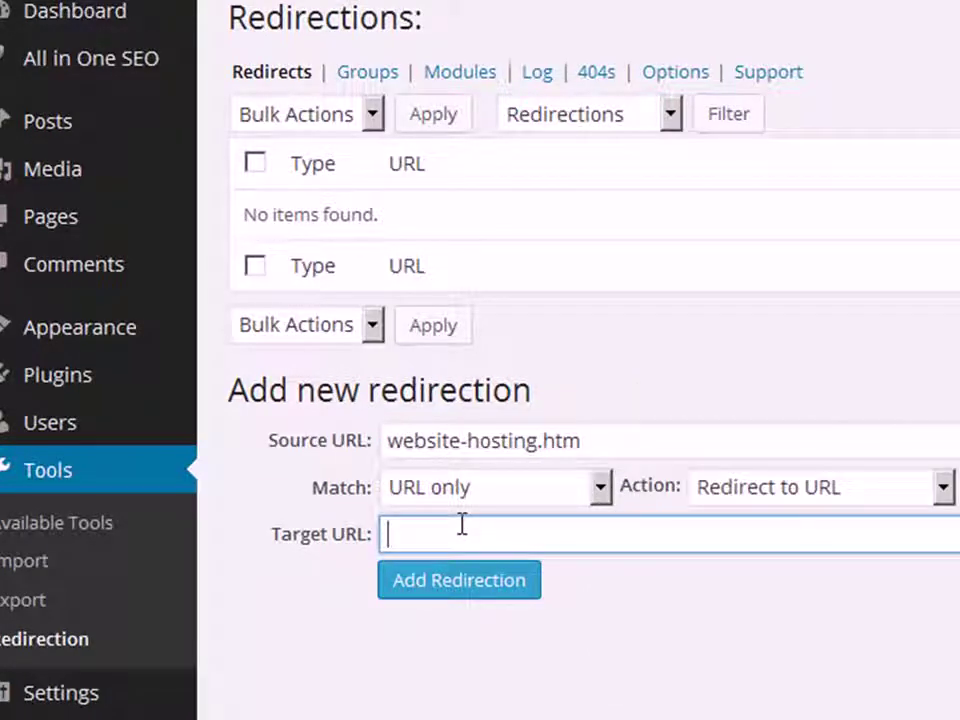
key(ctrl+v)
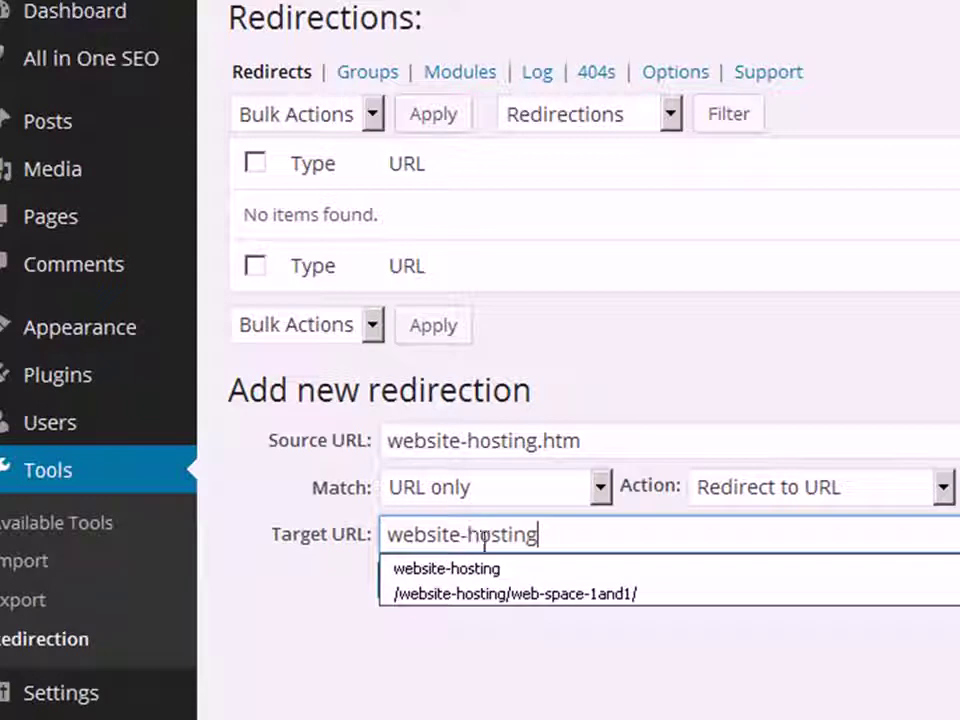
click(617, 531)
click(499, 587)
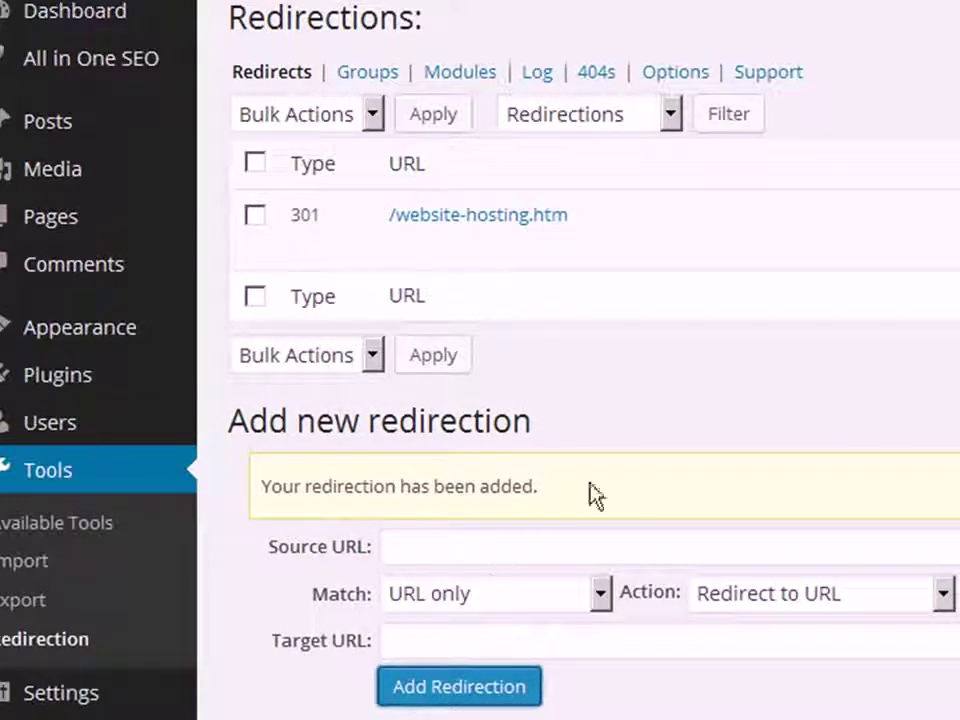
Review the added redirection, and follow the Website Hosting link on the original site's home page
mouse_move(549, 240)
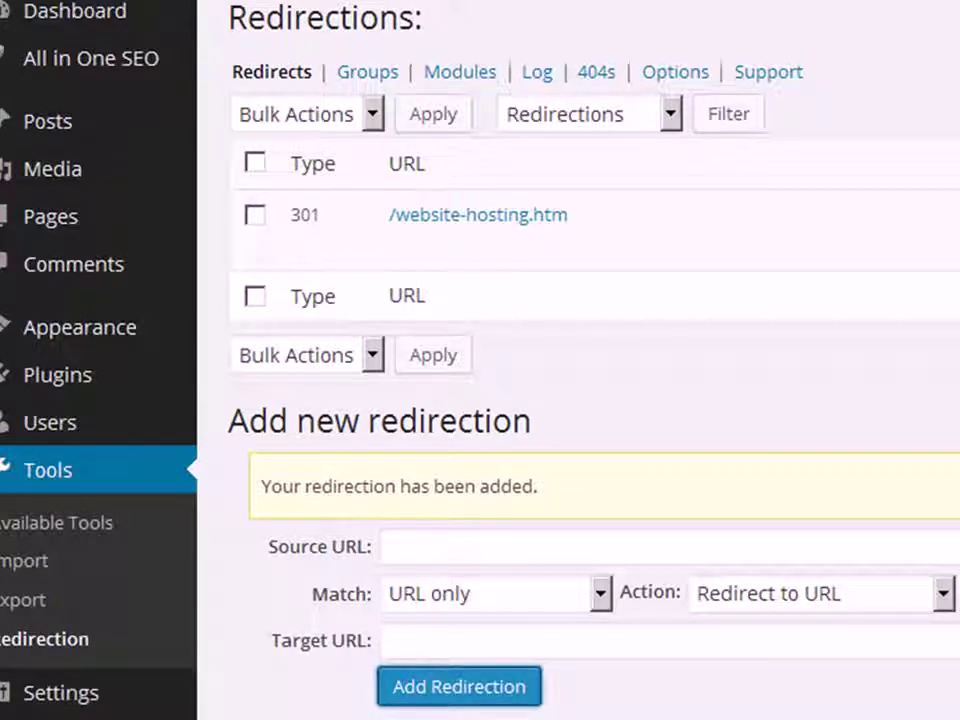
mouse_move(716, 240)
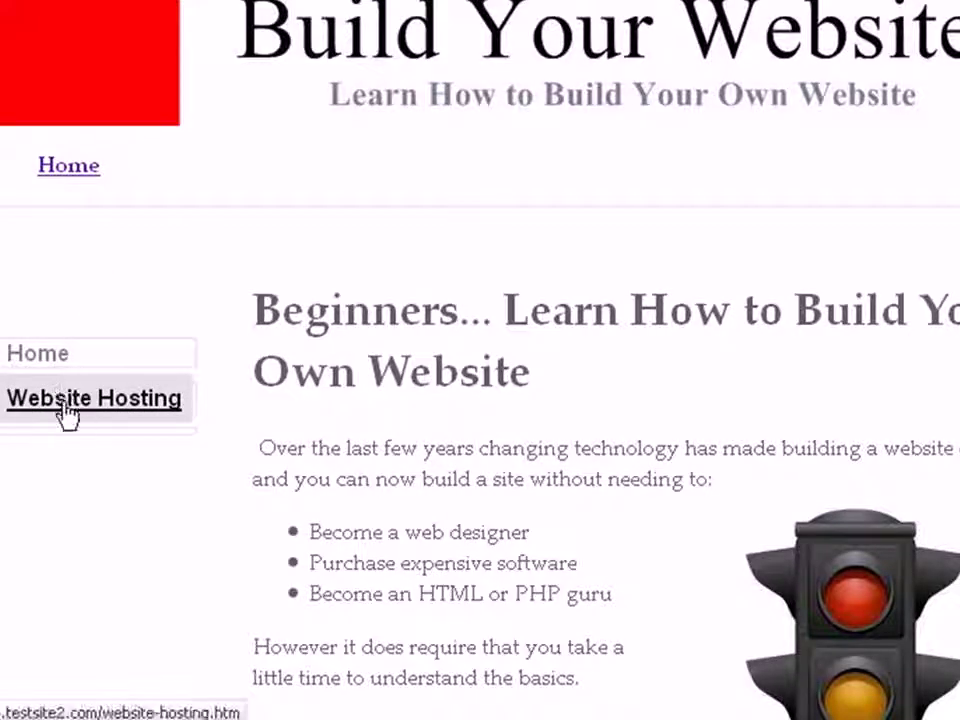
click(67, 413)
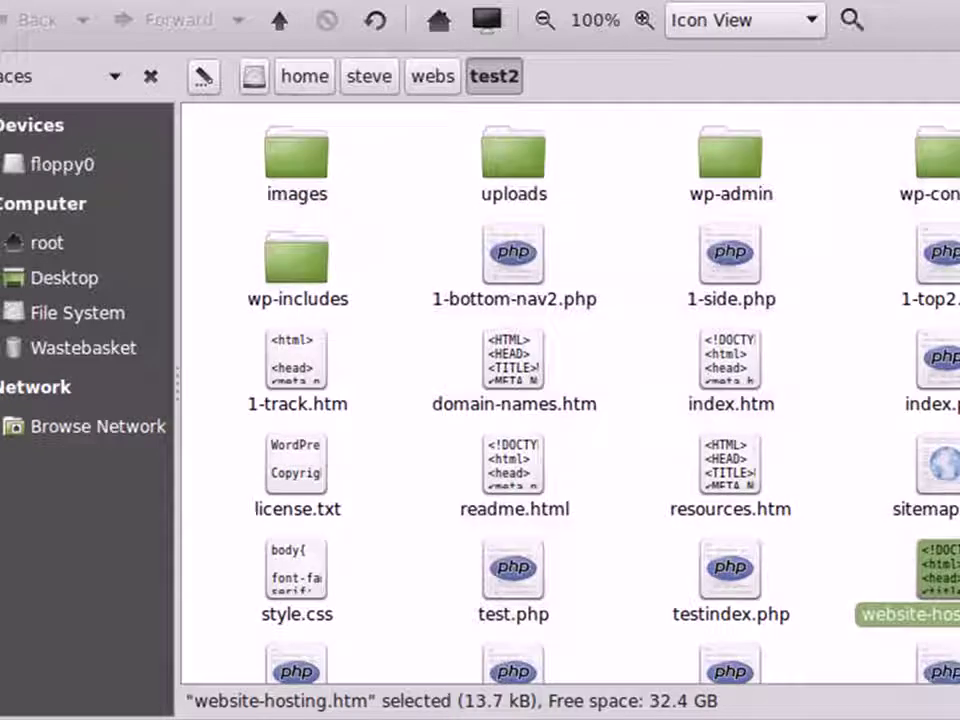
Rename index.htm in the test2 folder by adding 1 to the start of its file name
scroll(731, 425, down, 1)
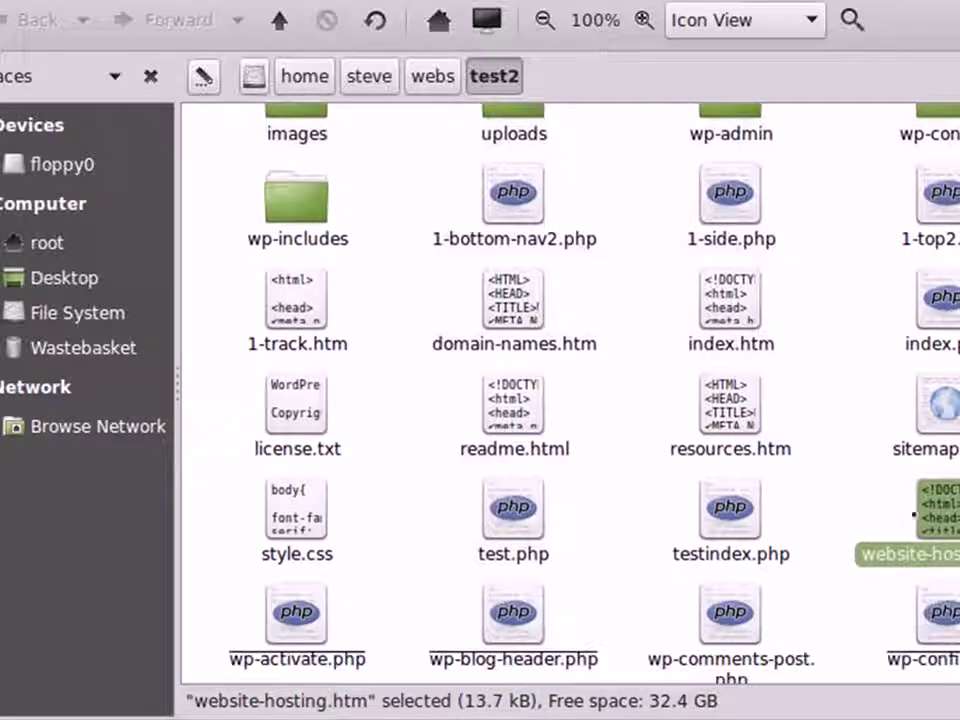
click(698, 345)
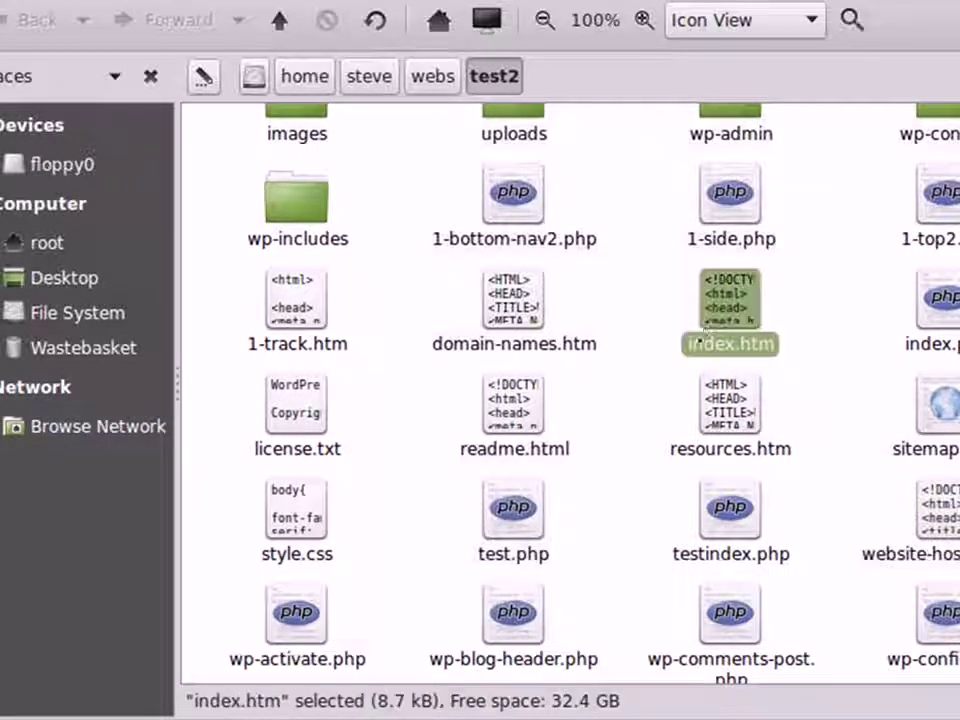
right_click(724, 338)
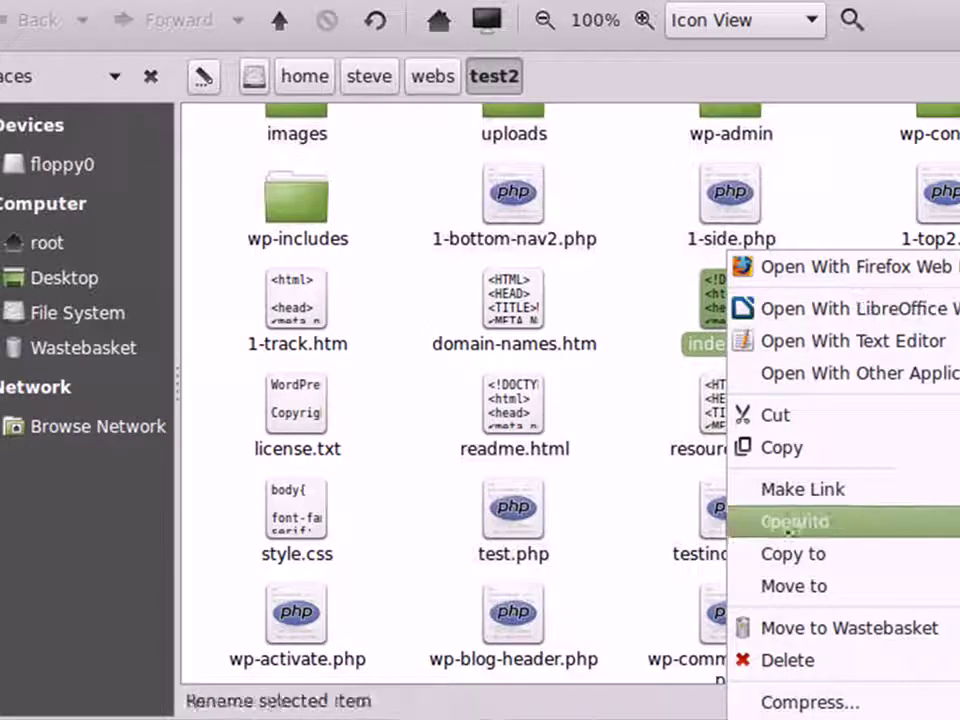
click(793, 521)
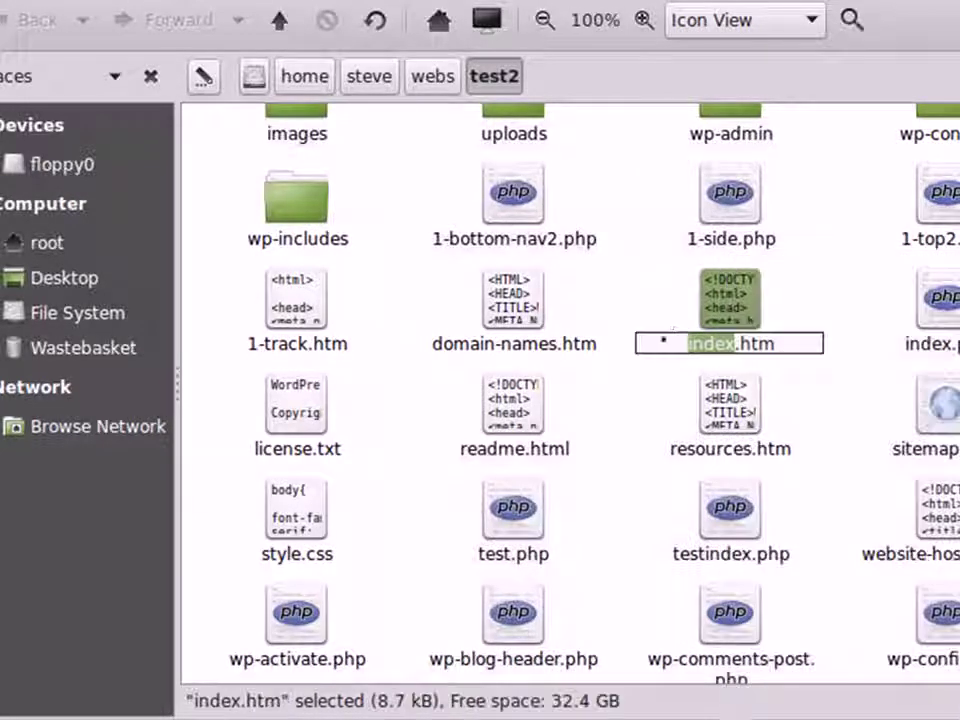
click(688, 344)
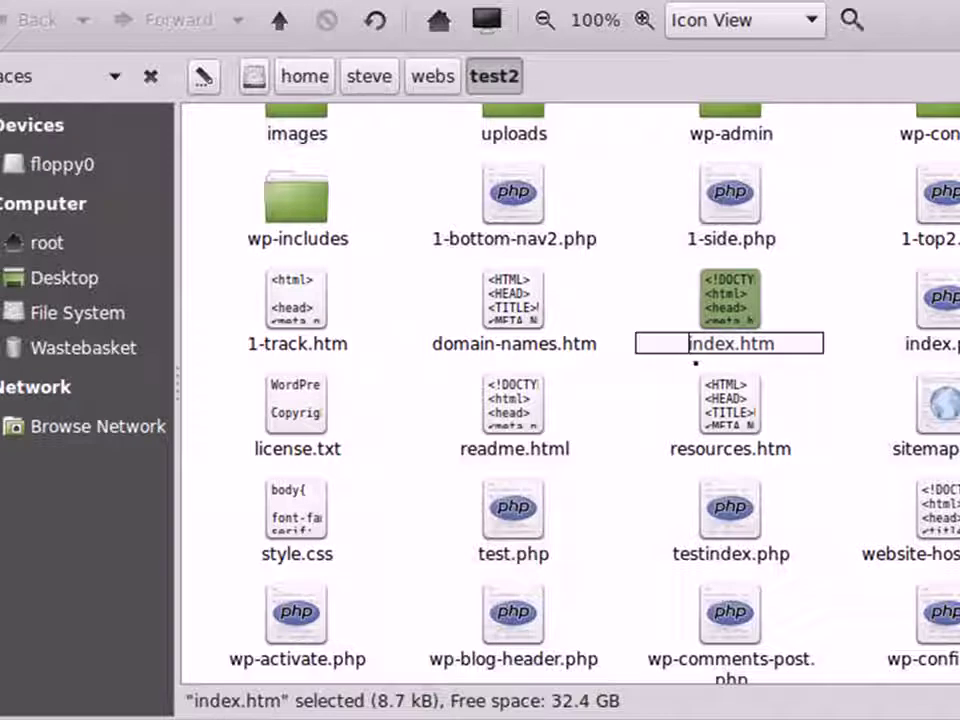
text(1)
click(653, 413)
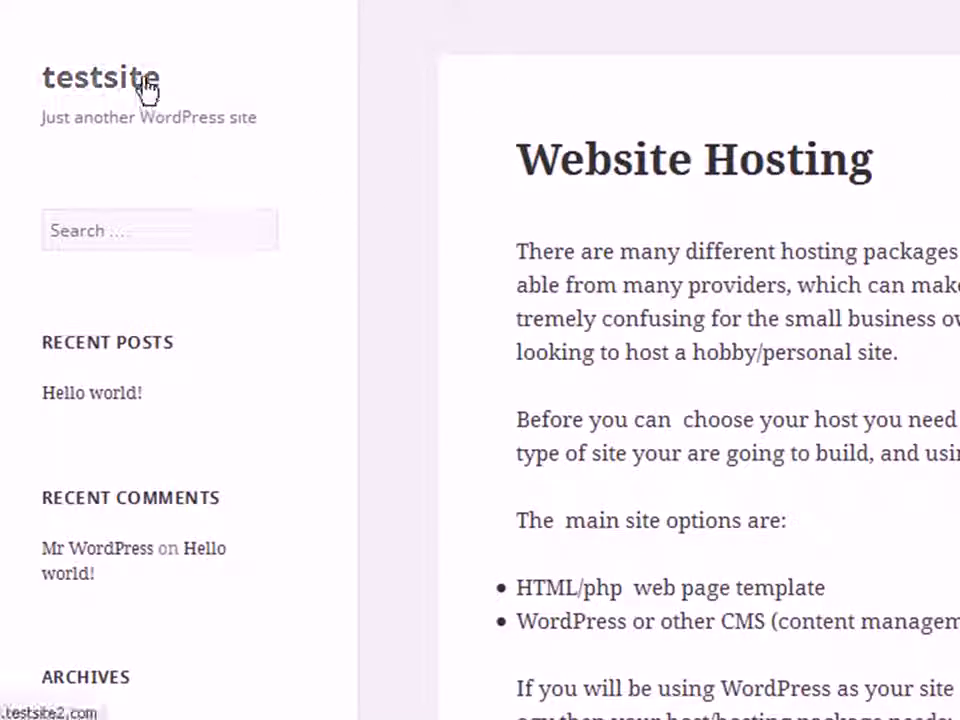
Open the WordPress testsite's home page and look over what it displays
click(147, 88)
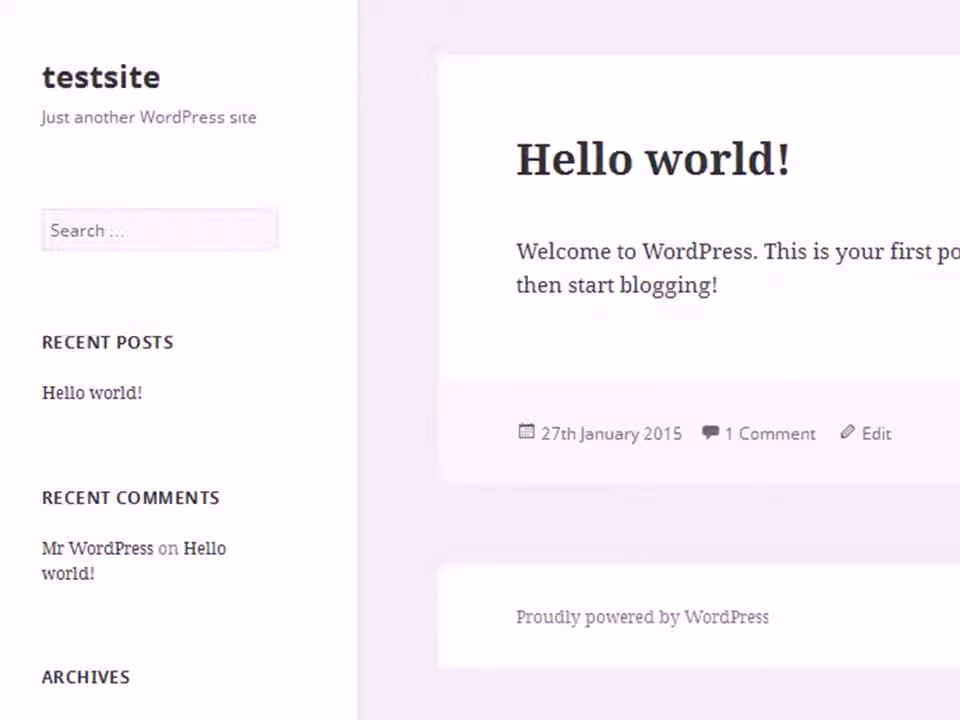
scroll(480, 360, down, 5)
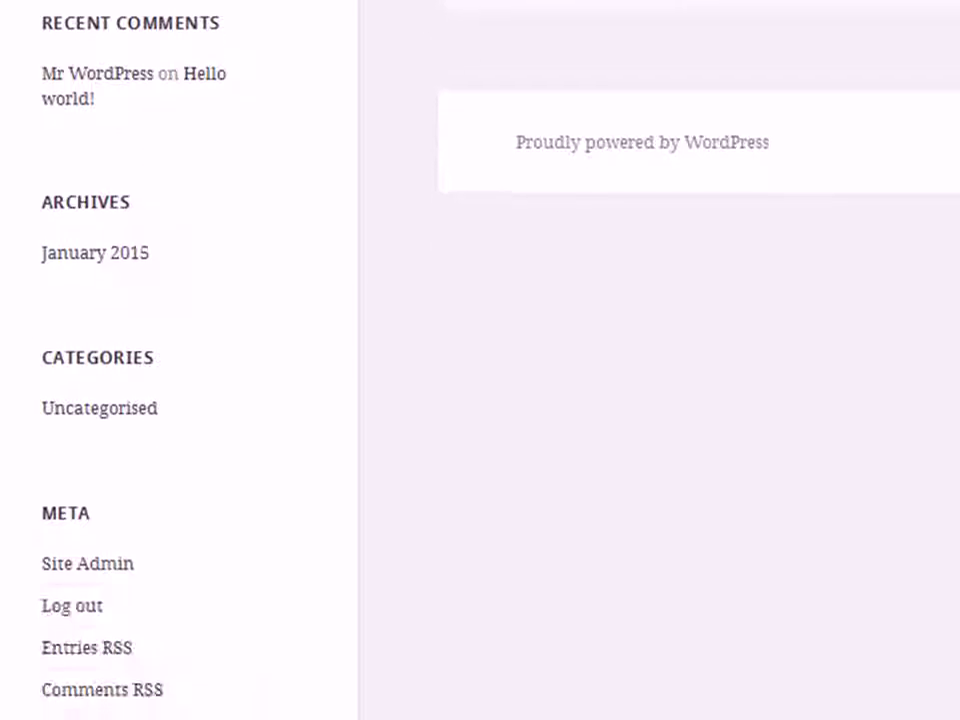
scroll(480, 360, up, 5)
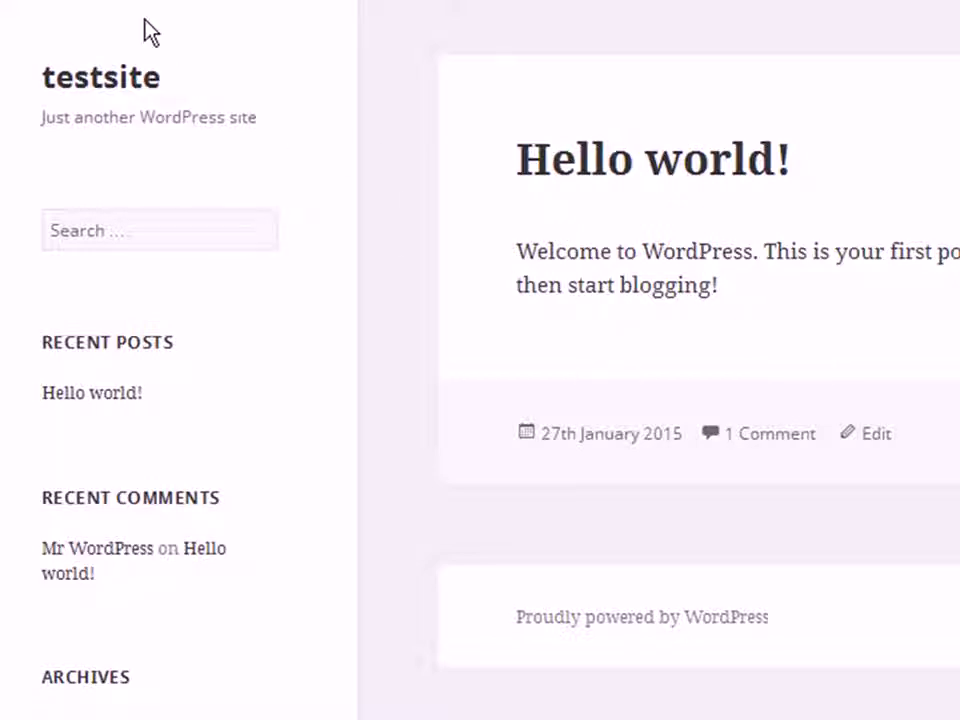
Go to the site's WordPress dashboard and open the Reading settings
mouse_move(50, 2)
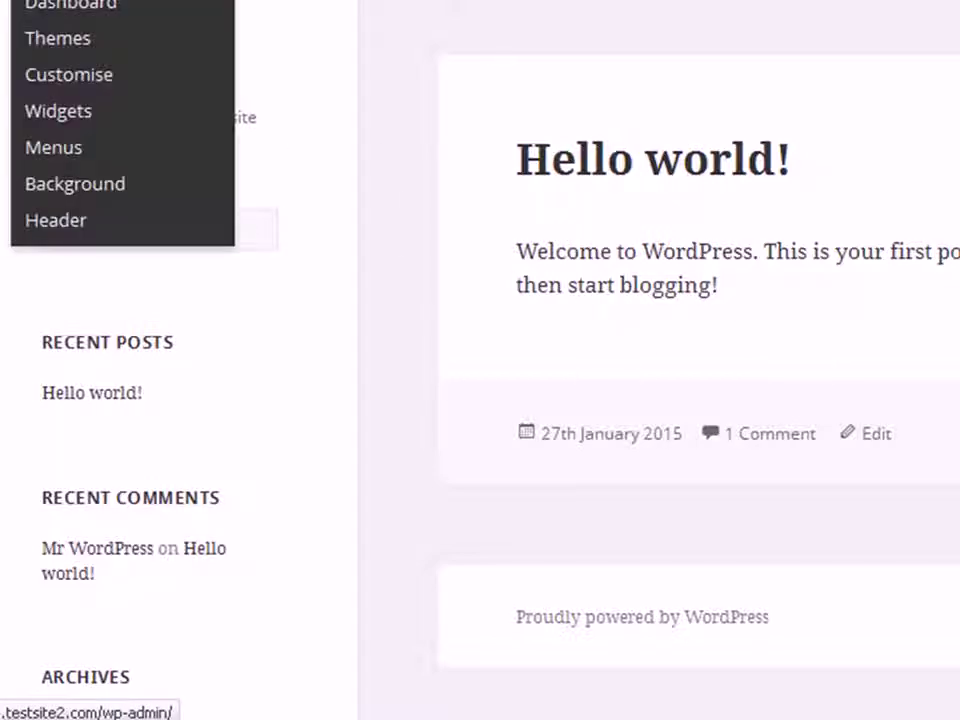
click(55, 8)
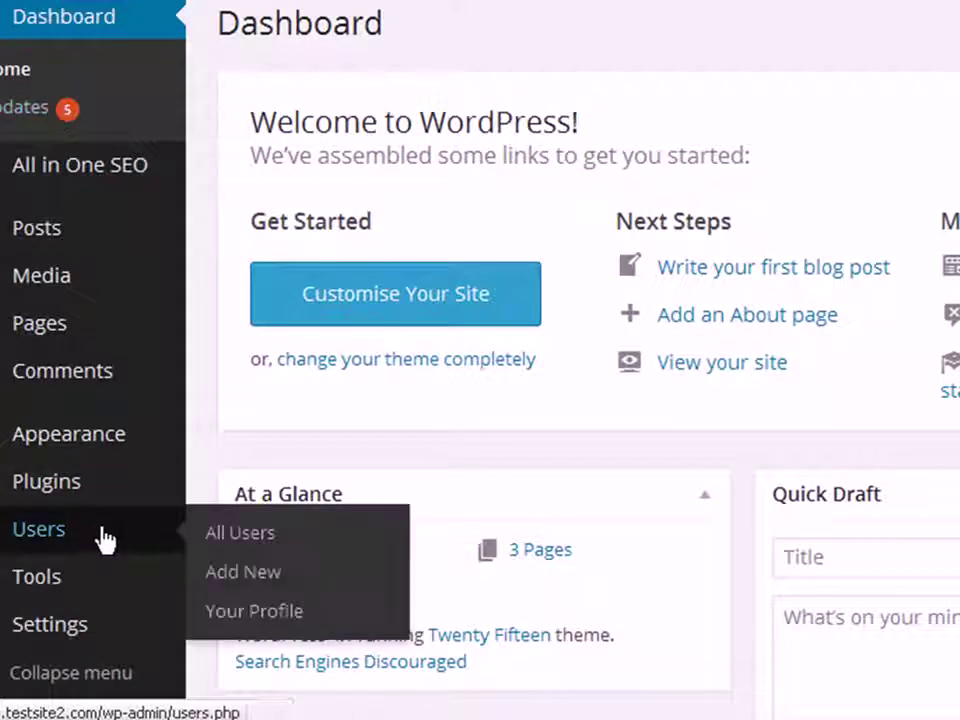
scroll(103, 540, down, 3)
mouse_move(75, 630)
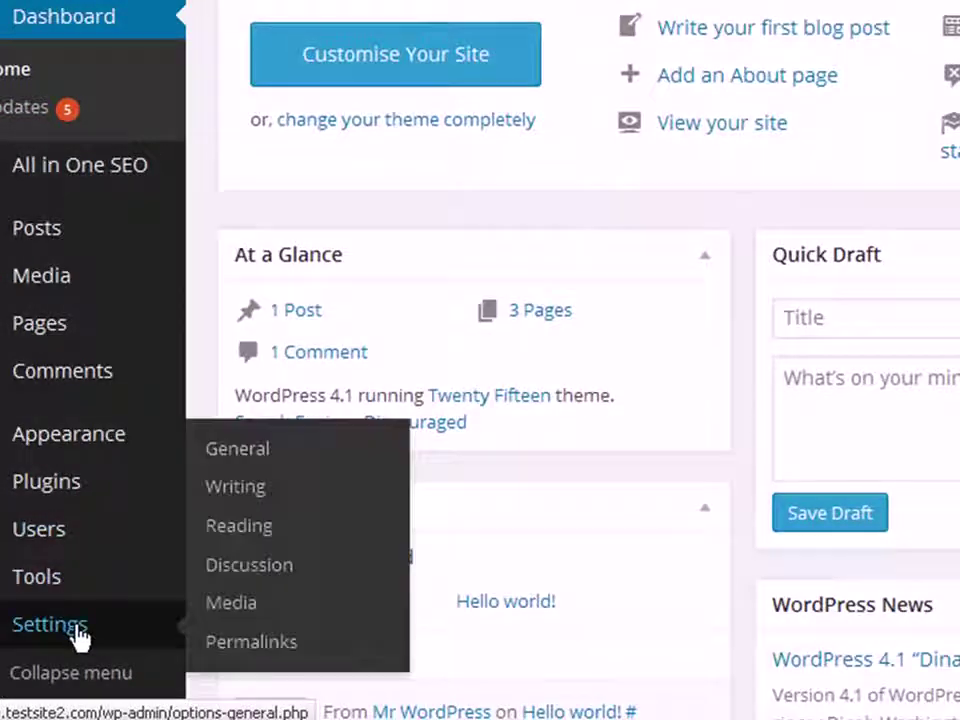
click(250, 530)
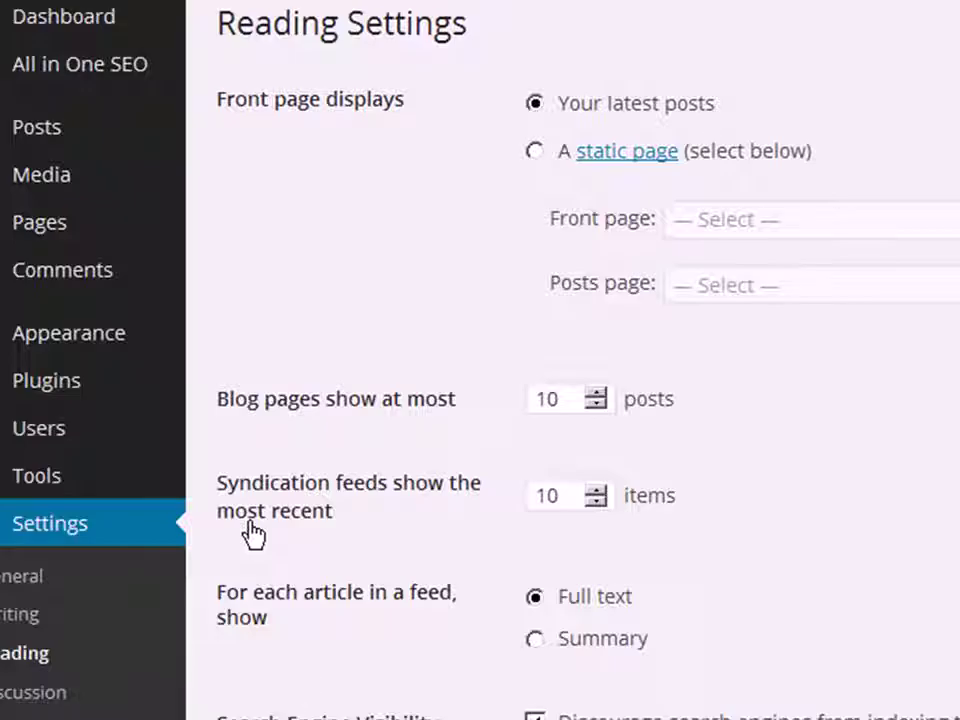
Set the front page to display the static page "Beginners... Learn How to Build" and save the reading settings
click(536, 152)
click(720, 219)
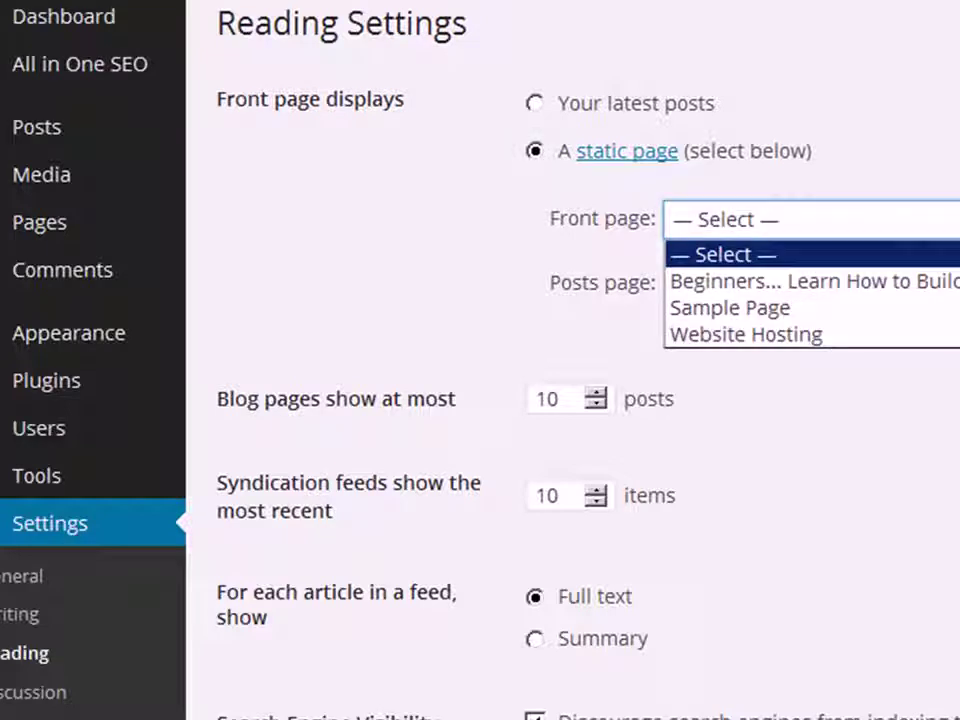
click(729, 279)
scroll(489, 600, down, 3)
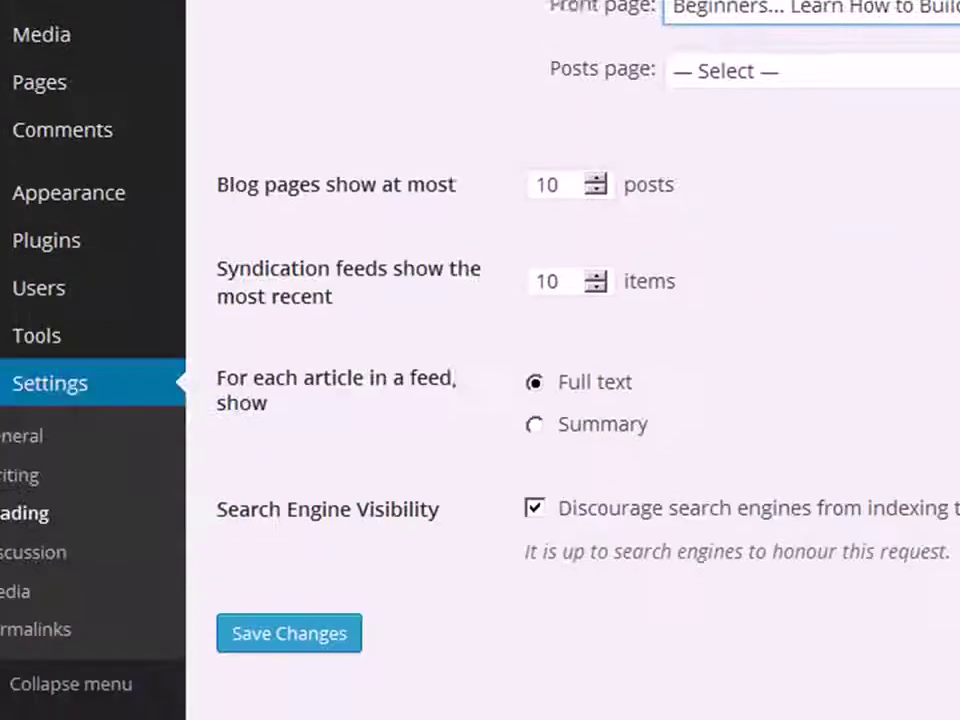
click(304, 590)
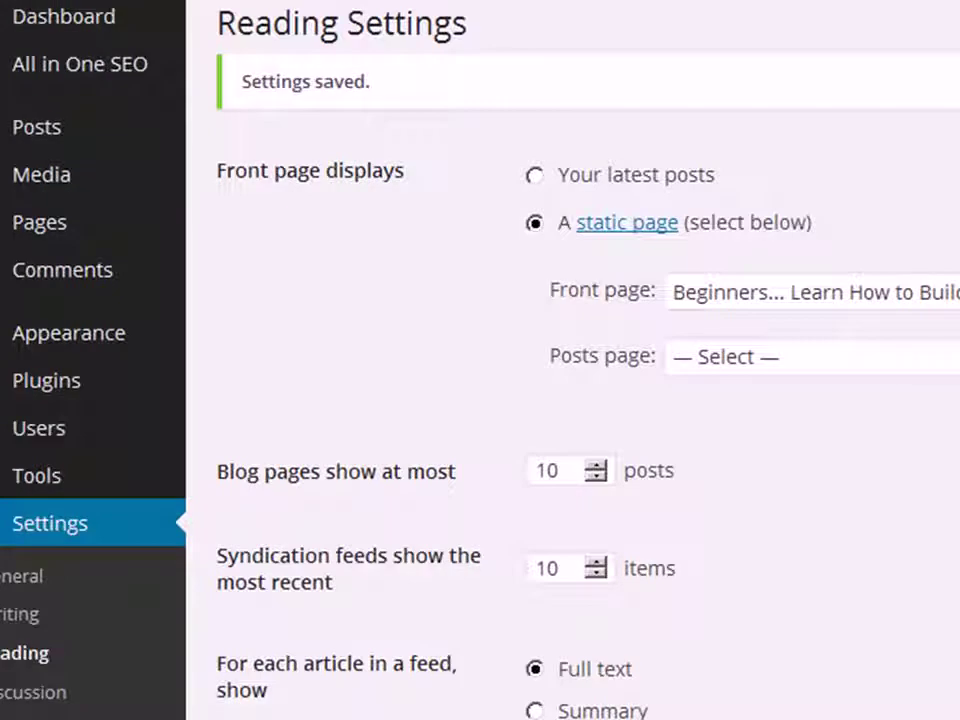
Return to the site's home page and check the content of the new static front page
mouse_move(90, 46)
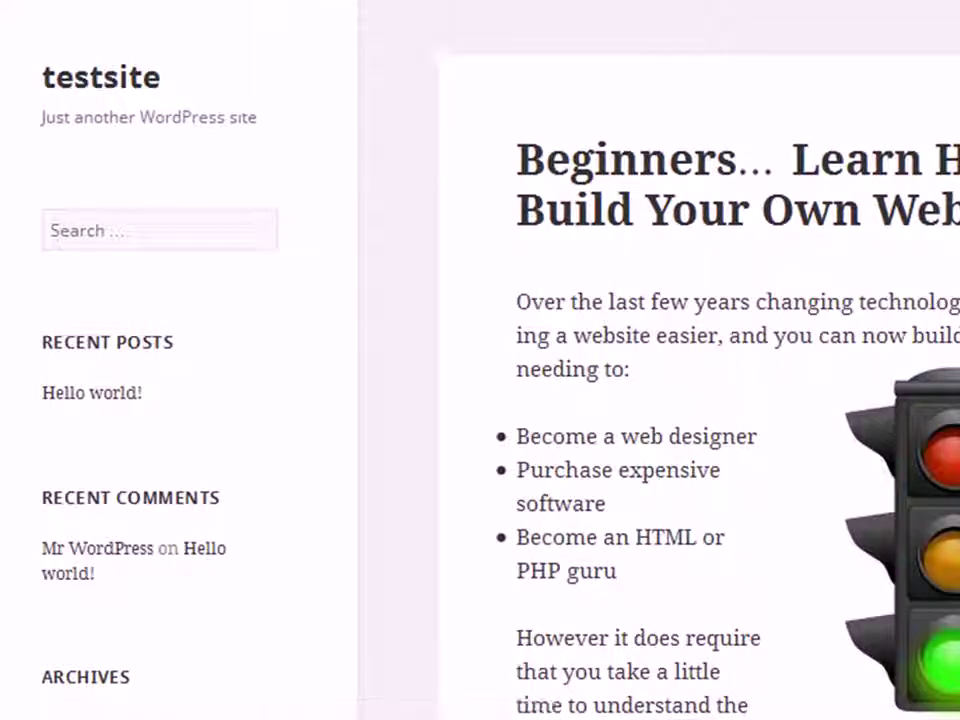
scroll(480, 360, down, 4)
scroll(480, 360, up, 4)
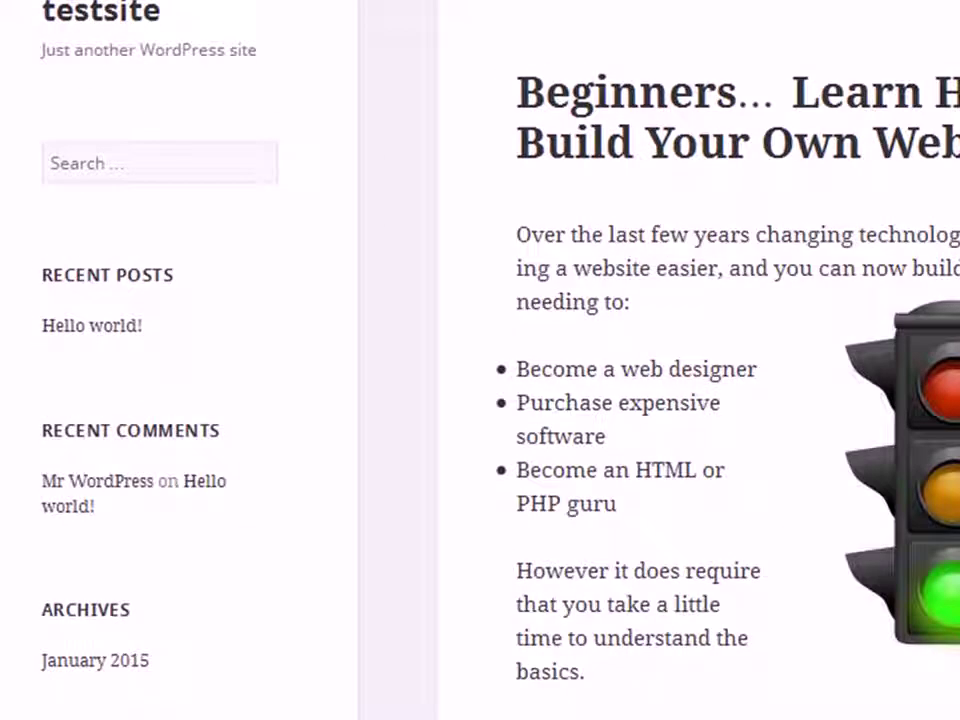